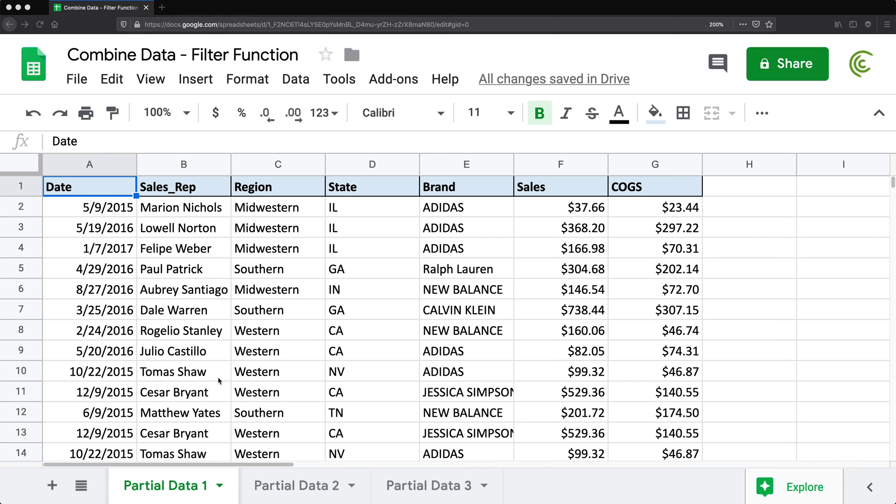
Examine the data down to the last filled rows on the Partial Data 1 and Partial Data 2 sheets
{"action": "key", "text": "ctrl+minus"}
{"action": "left_click_drag", "start_coordinate": [49, 400], "coordinate": [547, 383]}
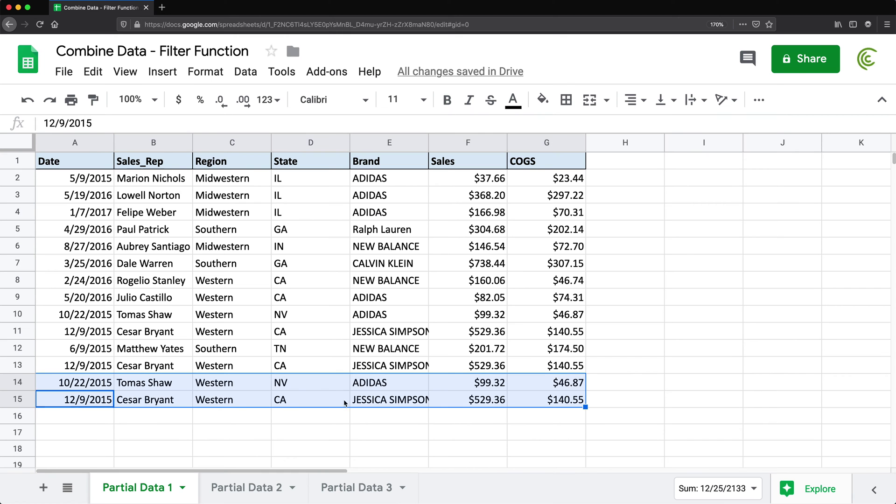
{"action": "left_click", "coordinate": [221, 384]}
{"action": "left_click", "coordinate": [237, 486]}
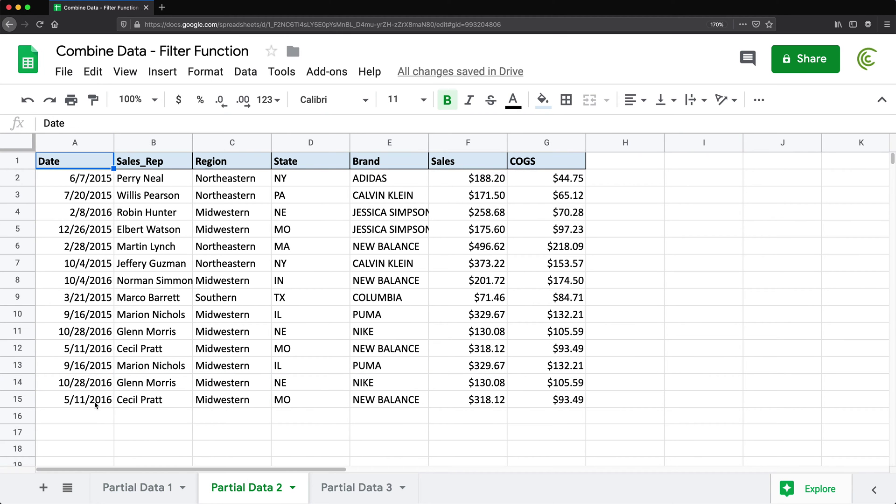
{"action": "left_click_drag", "start_coordinate": [96, 402], "coordinate": [602, 400]}
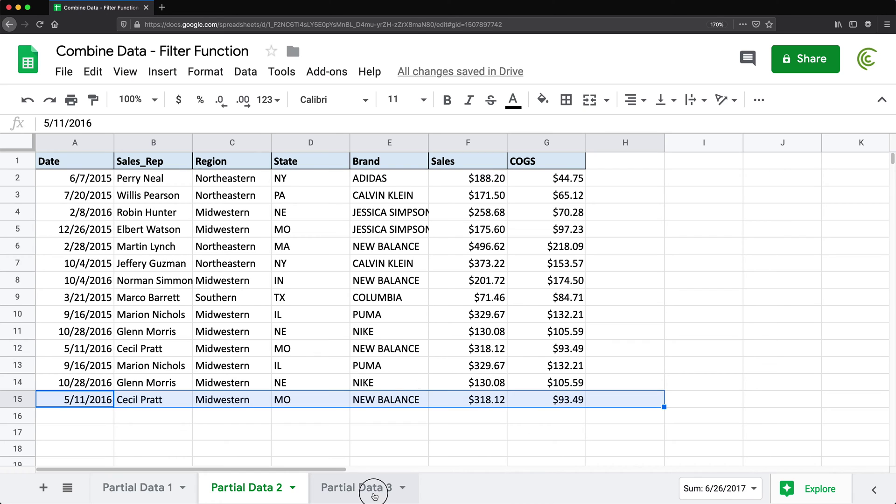
Delete the empty row 14 on the Partial Data 3 sheet and select the blank Region cell C14
{"action": "left_click", "coordinate": [355, 488]}
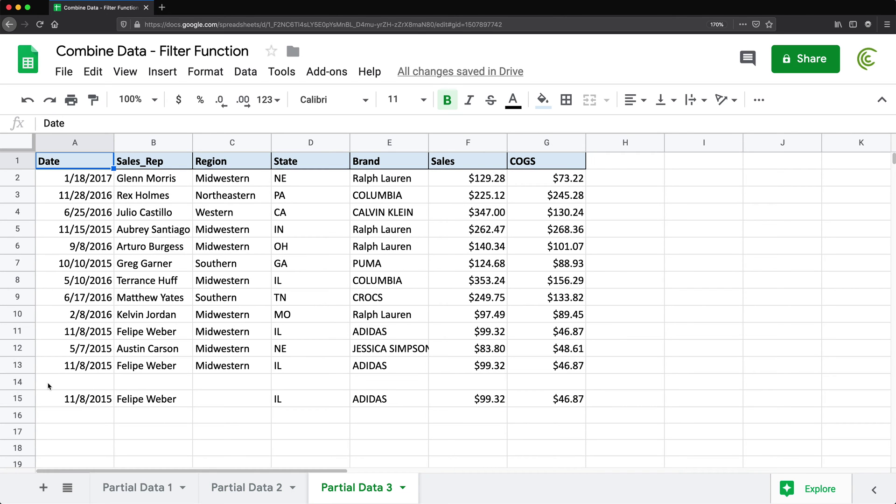
{"action": "right_click", "coordinate": [18, 384]}
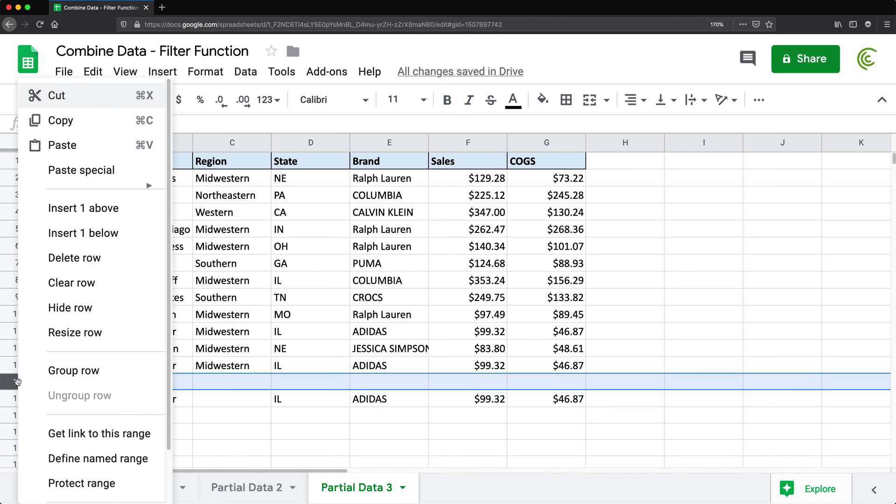
{"action": "left_click", "coordinate": [83, 265]}
{"action": "left_click", "coordinate": [244, 383]}
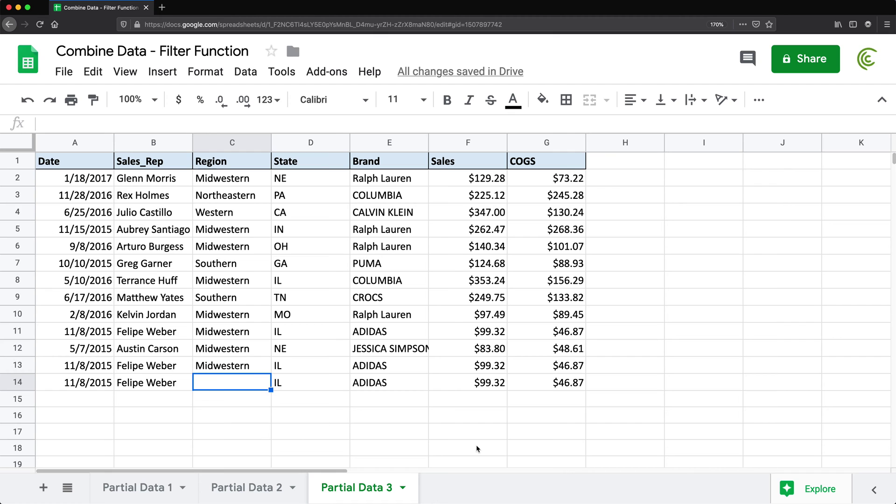
{"action": "left_click", "coordinate": [157, 489]}
{"action": "left_click", "coordinate": [250, 486]}
{"action": "left_click", "coordinate": [337, 492]}
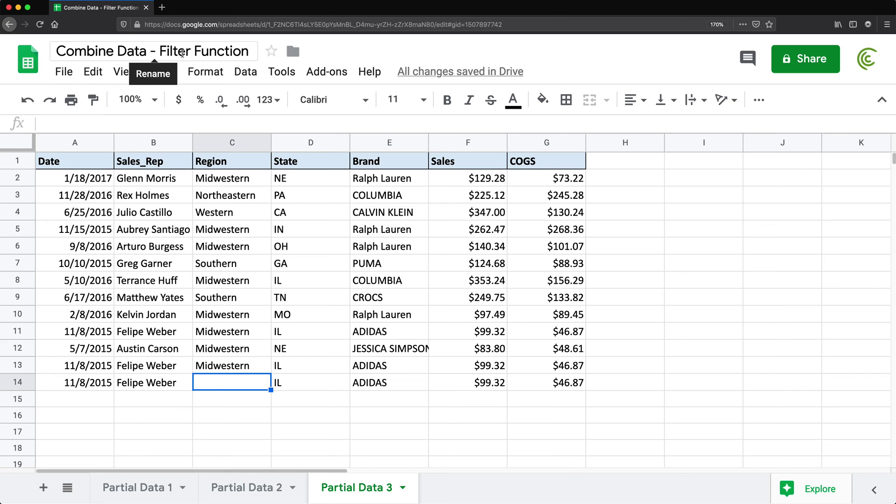
Add a new sheet to the workbook and name it Master
{"action": "left_click", "coordinate": [43, 488]}
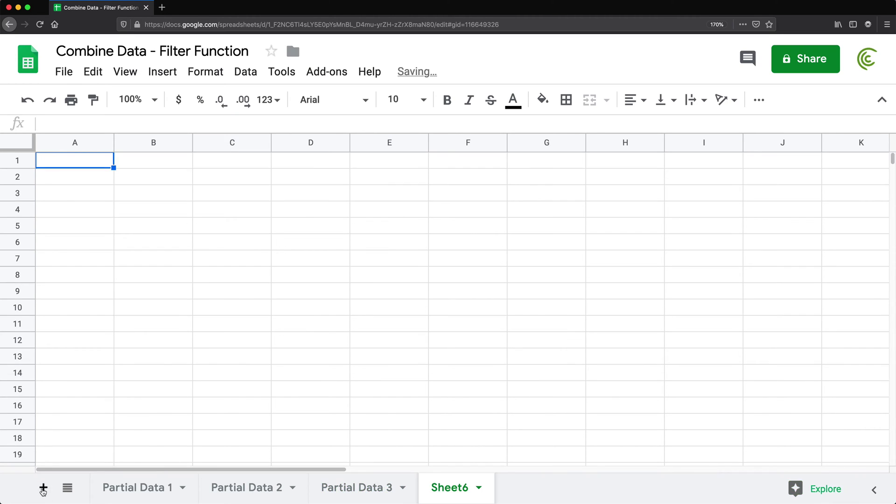
{"action": "double_click", "coordinate": [448, 488]}
{"action": "type", "text": "Mater"}
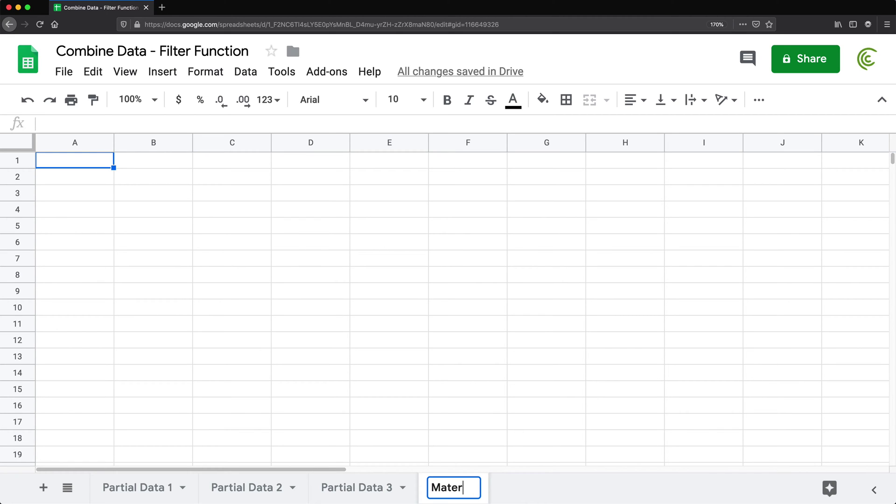
{"action": "left_click", "coordinate": [448, 489]}
{"action": "type", "text": "s"}
{"action": "key", "text": "Return"}
{"action": "key", "text": "ctrl+plus"}
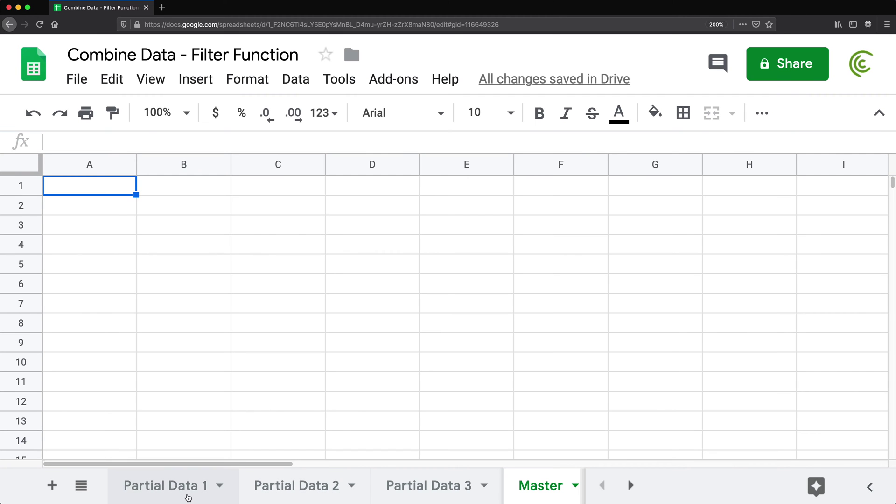
Copy the header row A1:G1 from Partial Data 1 into row 1 of Master and select cell A2
{"action": "left_click", "coordinate": [187, 490]}
{"action": "left_click_drag", "start_coordinate": [124, 193], "coordinate": [697, 192]}
{"action": "key", "text": "ctrl+c"}
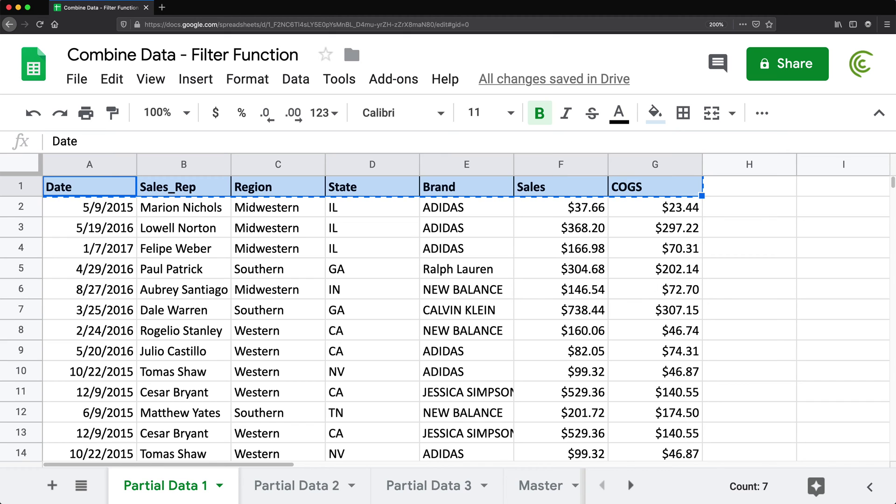
{"action": "left_click", "coordinate": [539, 487]}
{"action": "key", "text": "ctrl+v"}
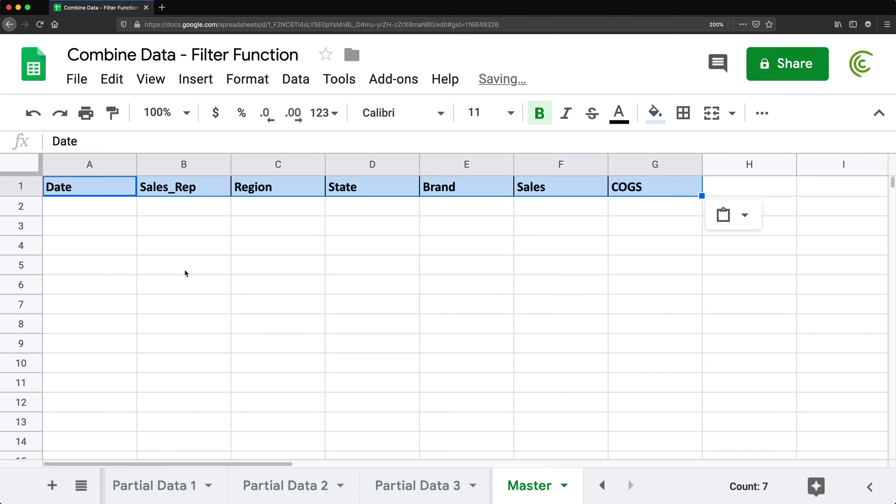
{"action": "left_click", "coordinate": [89, 204]}
{"action": "key", "text": "ctrl+minus"}
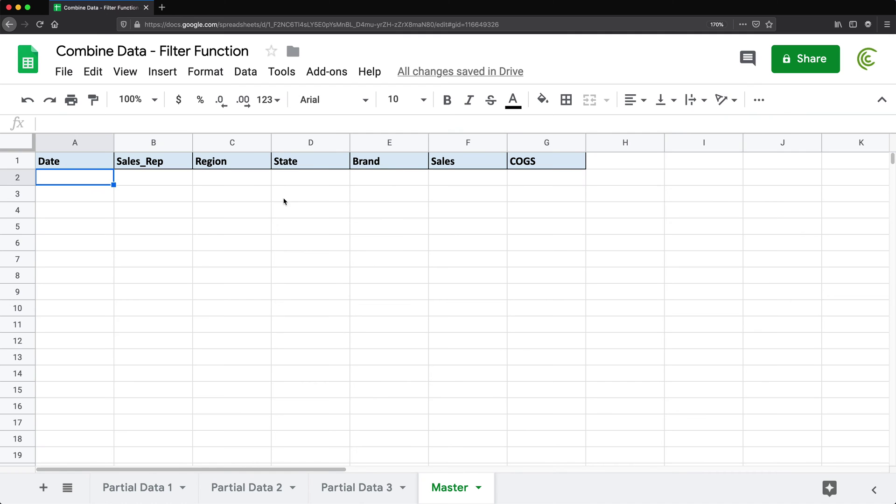
Compare the column headers across the Partial Data 1, 2 and 3 sheets
{"action": "left_click", "coordinate": [124, 488]}
{"action": "left_click", "coordinate": [261, 490]}
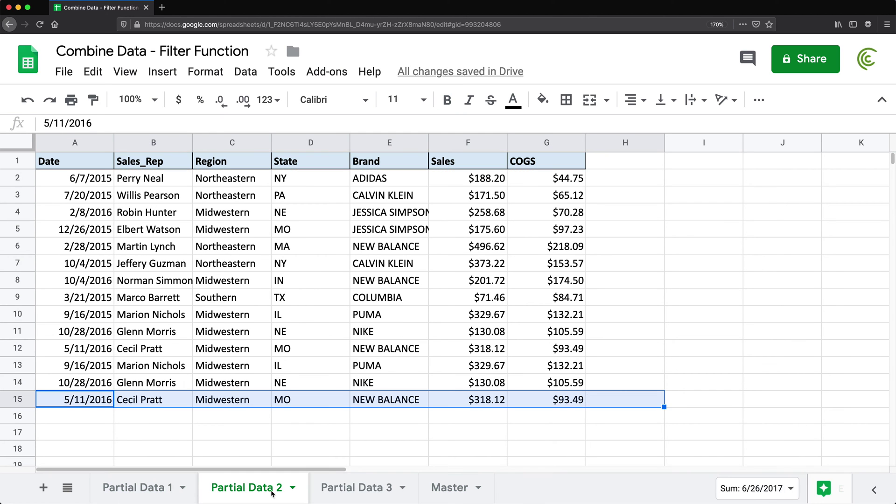
{"action": "left_click", "coordinate": [330, 488]}
{"action": "left_click_drag", "start_coordinate": [58, 163], "coordinate": [546, 160]}
{"action": "left_click", "coordinate": [248, 497]}
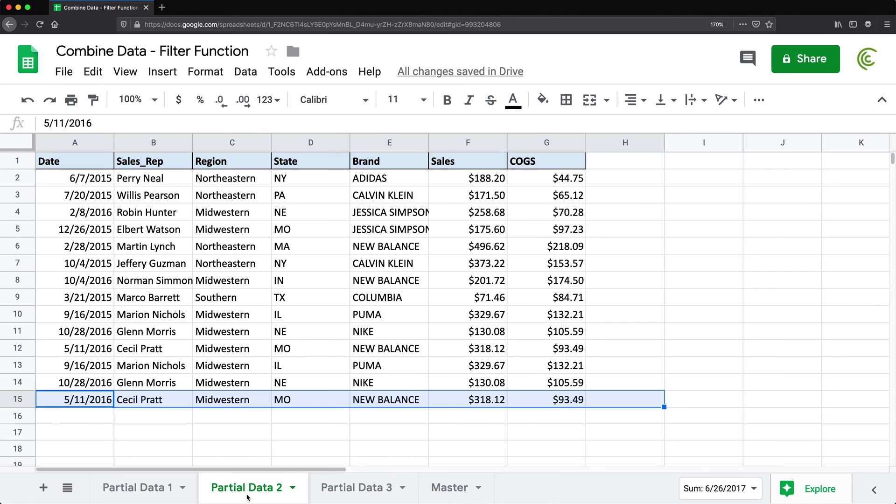
{"action": "left_click", "coordinate": [136, 487]}
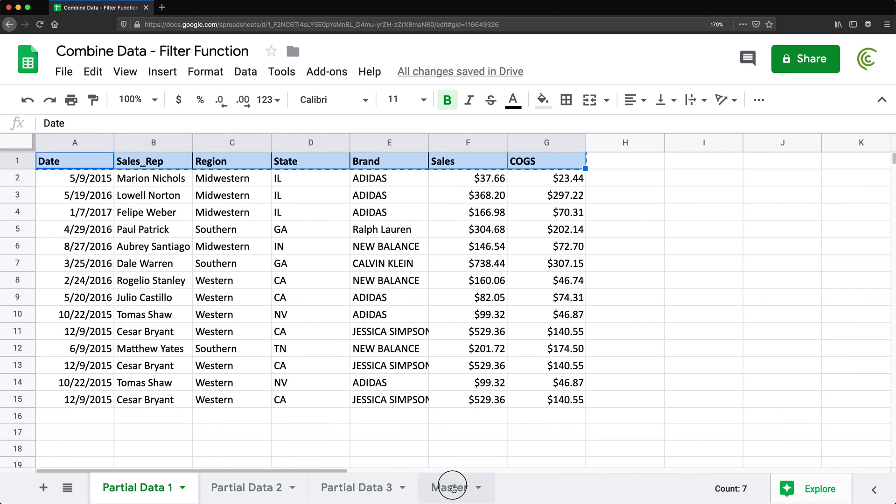
Start a FILTER formula in Master cell A2 with the open-ended range 'Partial Data 1'!A2:G as its first argument
{"action": "left_click", "coordinate": [450, 488]}
{"action": "type", "text": "=FILTE"}
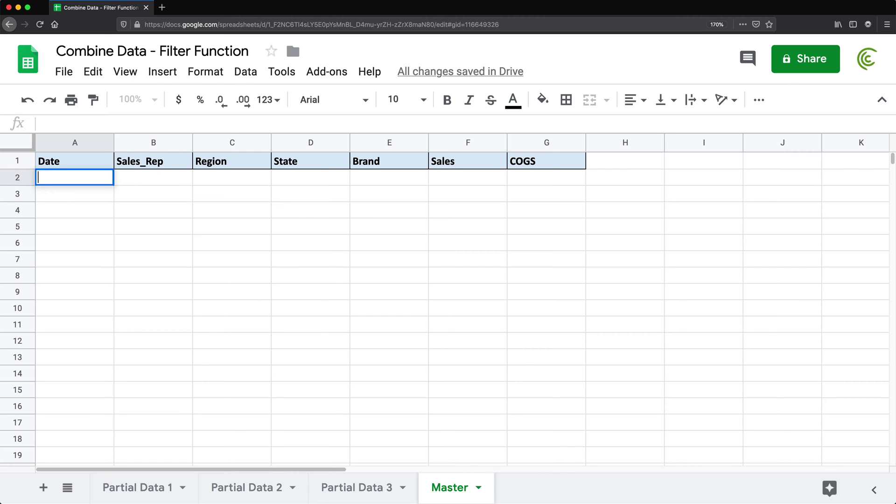
{"action": "type", "text": "R"}
{"action": "key", "text": "BackSpace"}
{"action": "type", "text": "TER("}
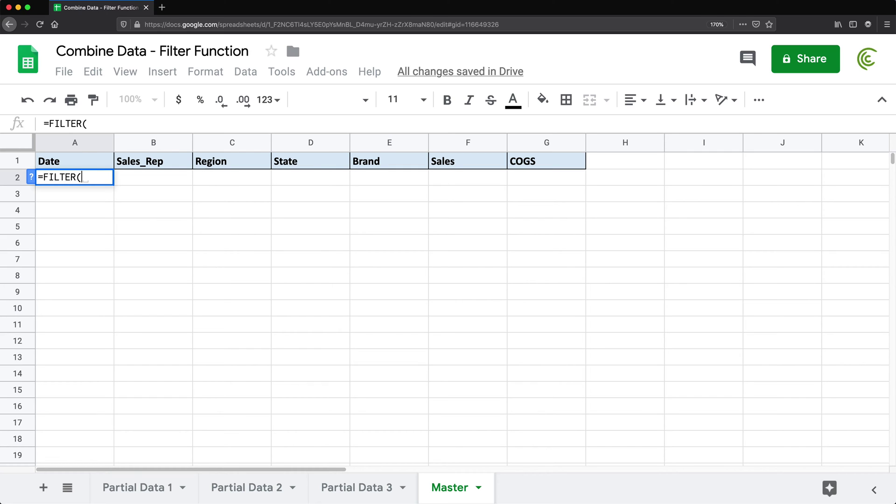
{"action": "left_click", "coordinate": [133, 488]}
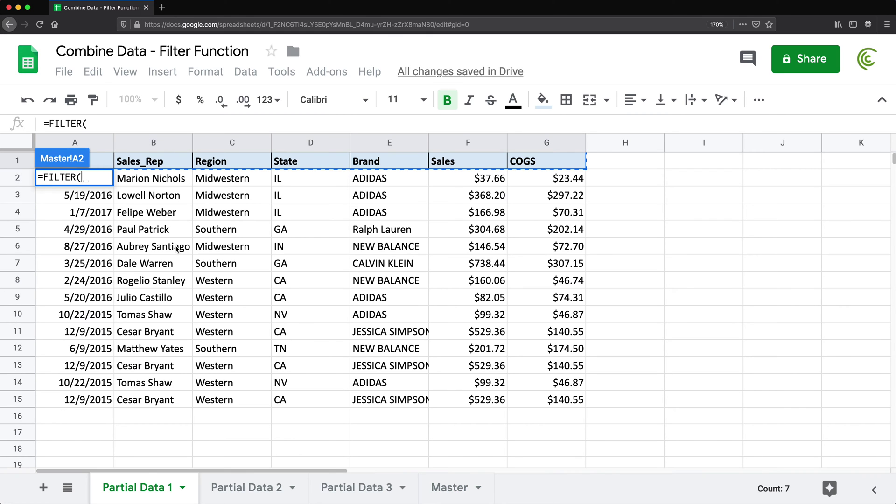
{"action": "left_click_drag", "start_coordinate": [512, 180], "coordinate": [84, 400]}
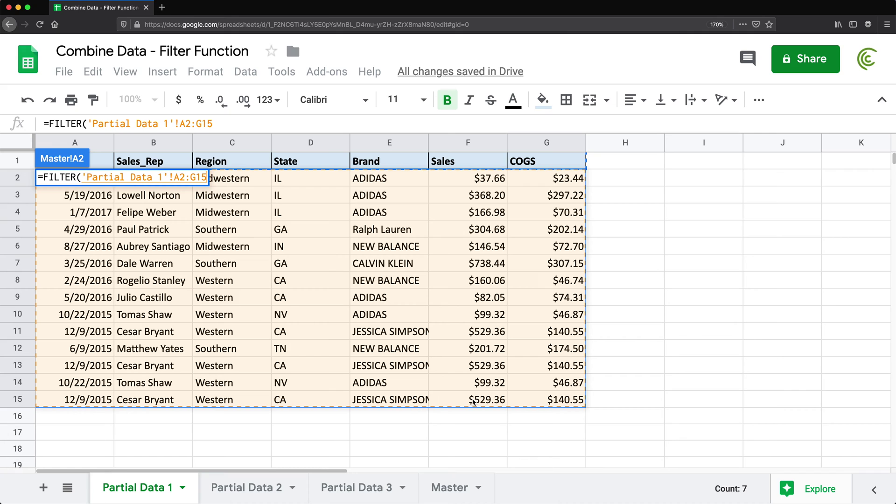
{"action": "left_click", "coordinate": [207, 178]}
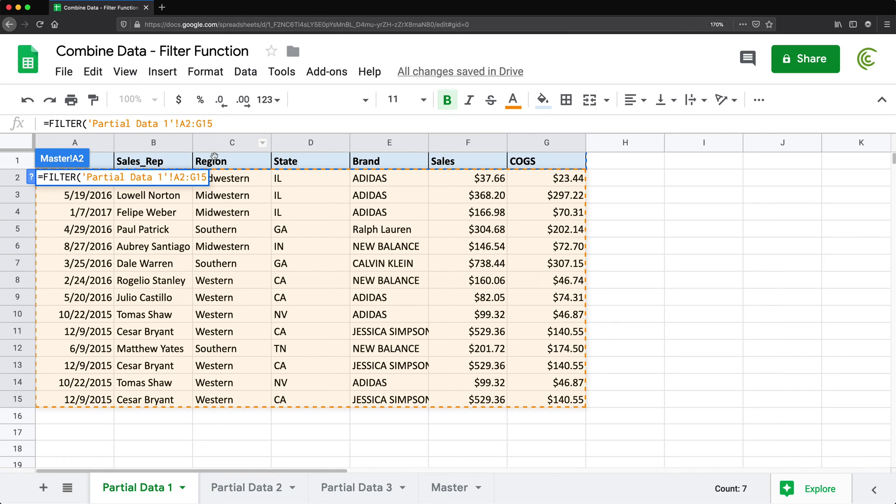
{"action": "key", "text": "BackSpace"}
{"action": "key", "text": "BackSpace"}
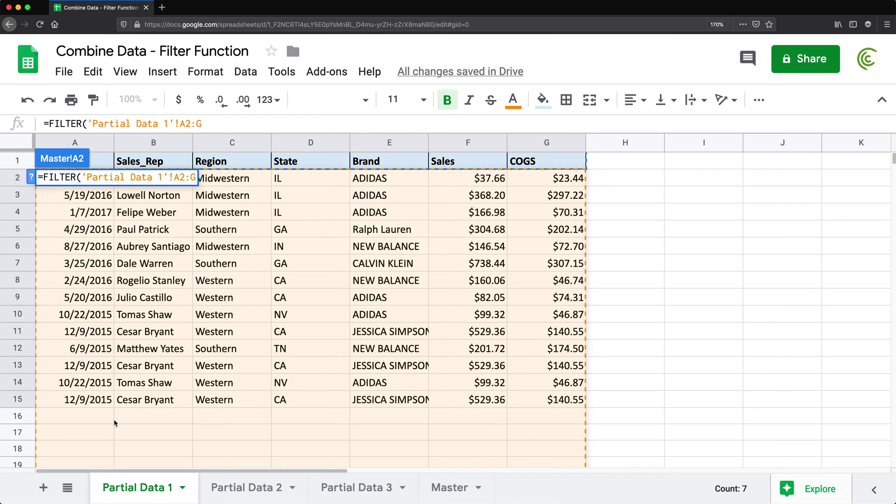
{"action": "type", "text": ","}
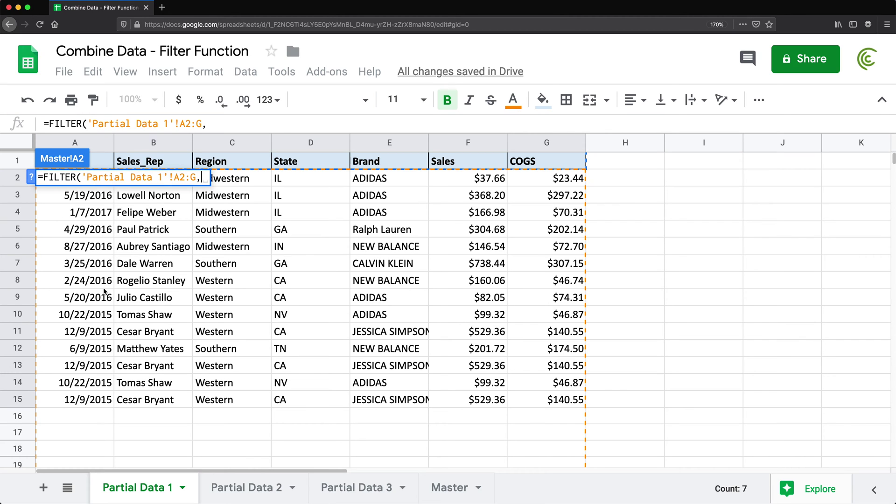
Complete the FILTER formula with the non-blank condition 'Partial Data 1'!A2:A<>"" and enter it
{"action": "left_click_drag", "start_coordinate": [77, 401], "coordinate": [84, 181]}
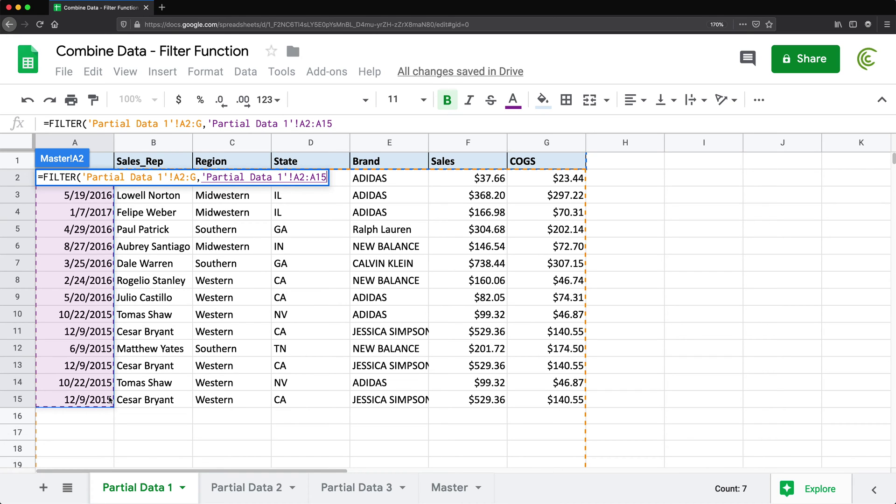
{"action": "key", "text": "BackSpace"}
{"action": "key", "text": "BackSpace"}
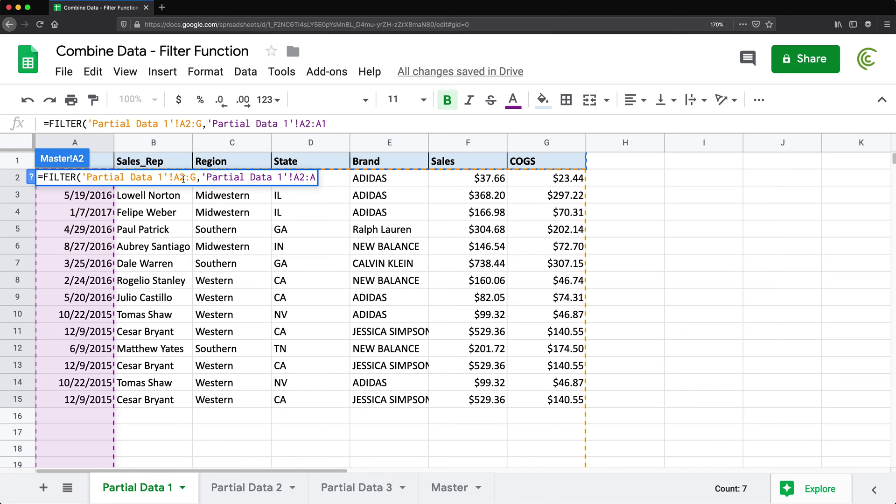
{"action": "left_click_drag", "start_coordinate": [178, 179], "coordinate": [185, 180]}
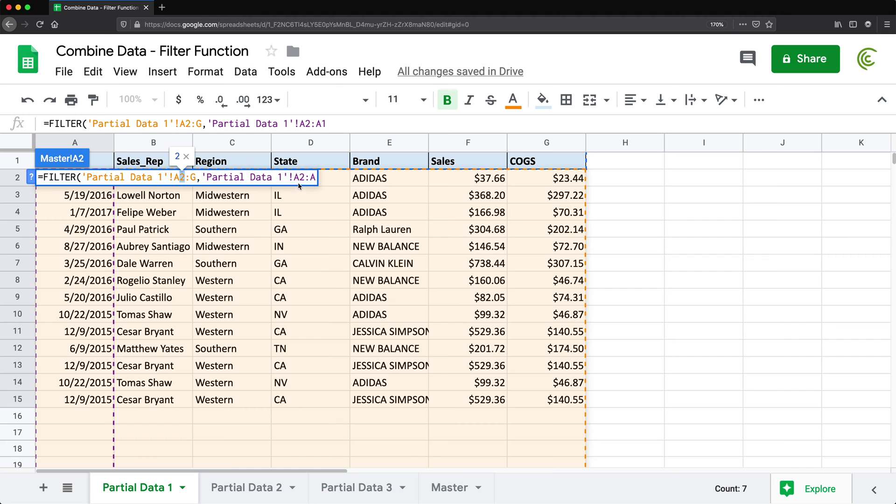
{"action": "left_click_drag", "start_coordinate": [302, 178], "coordinate": [306, 178]}
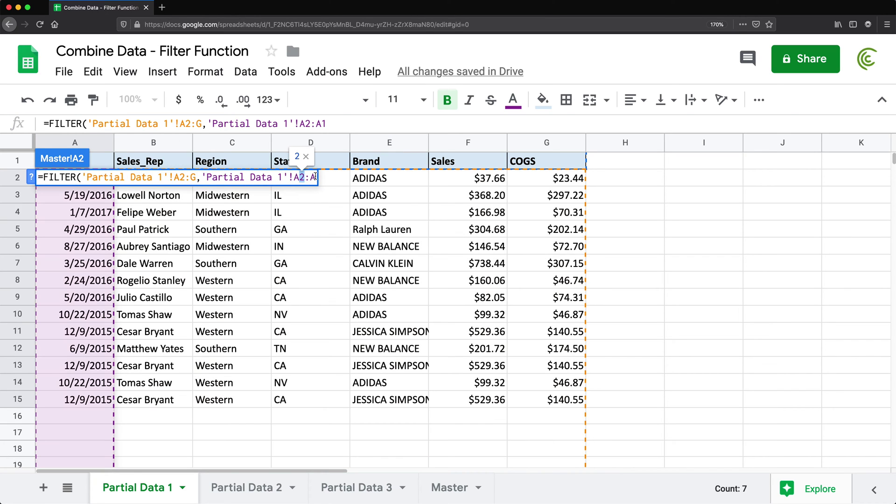
{"action": "left_click", "coordinate": [315, 177]}
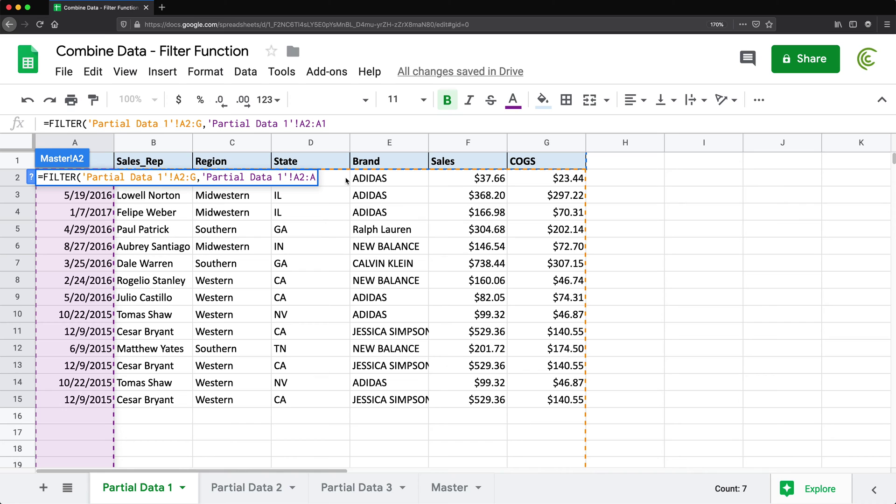
{"action": "type", "text": "<>"}
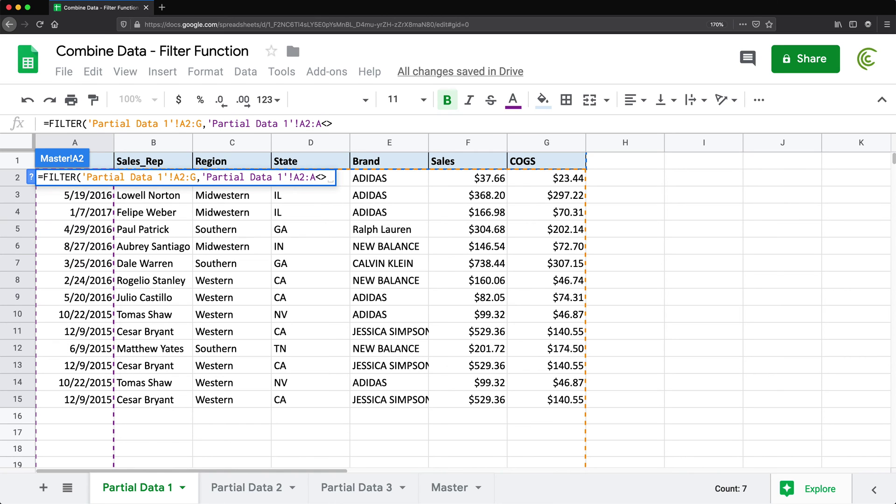
{"action": "type", "text": "\"\""}
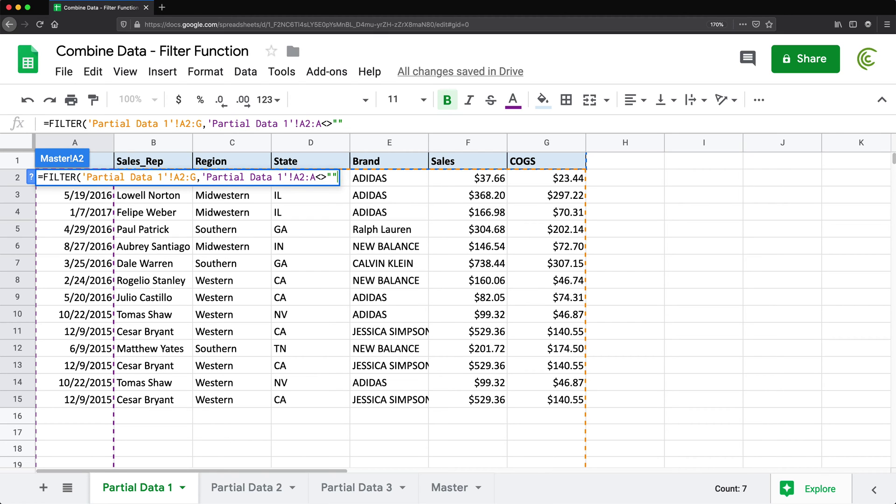
{"action": "type", "text": ")"}
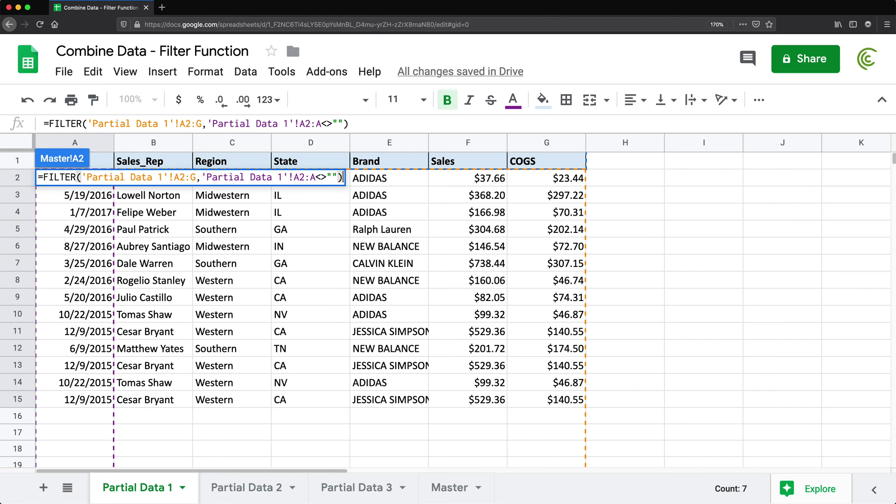
{"action": "key", "text": "Return"}
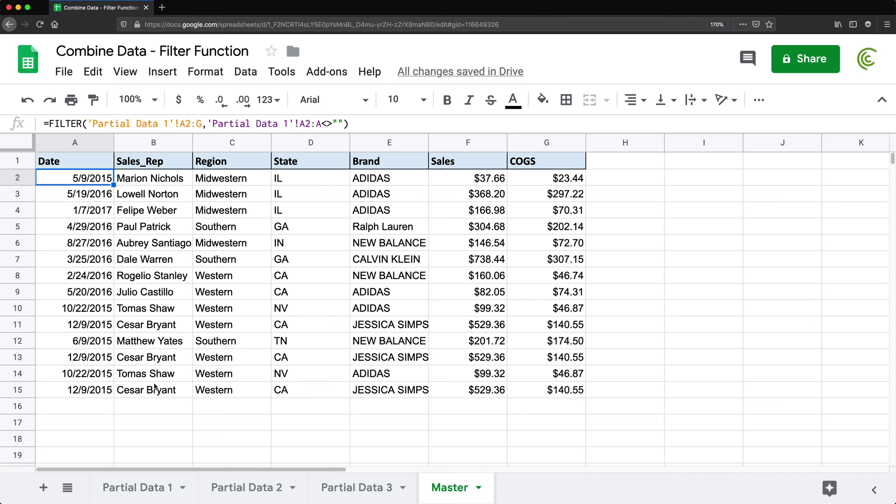
Review the range and condition of the FILTER formula in Master A2, leaving it as is, and select cell A16
{"action": "left_click", "coordinate": [173, 124]}
{"action": "left_click_drag", "start_coordinate": [175, 123], "coordinate": [202, 124]}
{"action": "left_click_drag", "start_coordinate": [278, 125], "coordinate": [339, 125]}
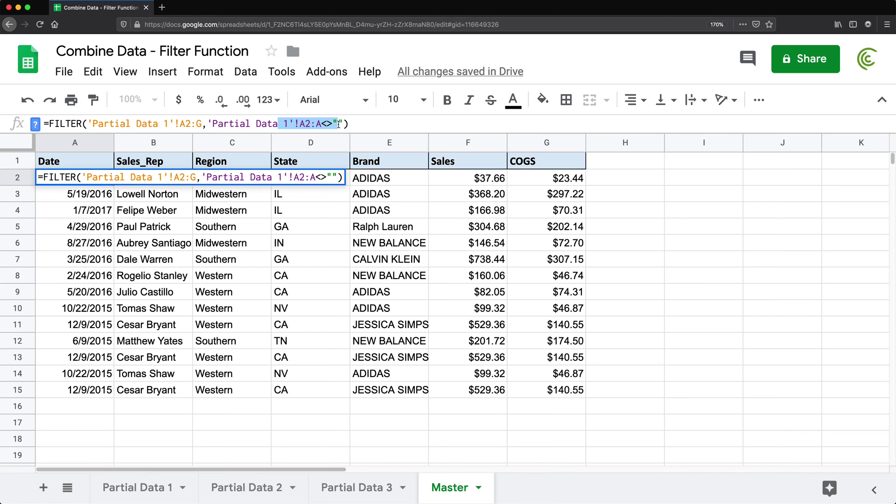
{"action": "key", "text": "Return"}
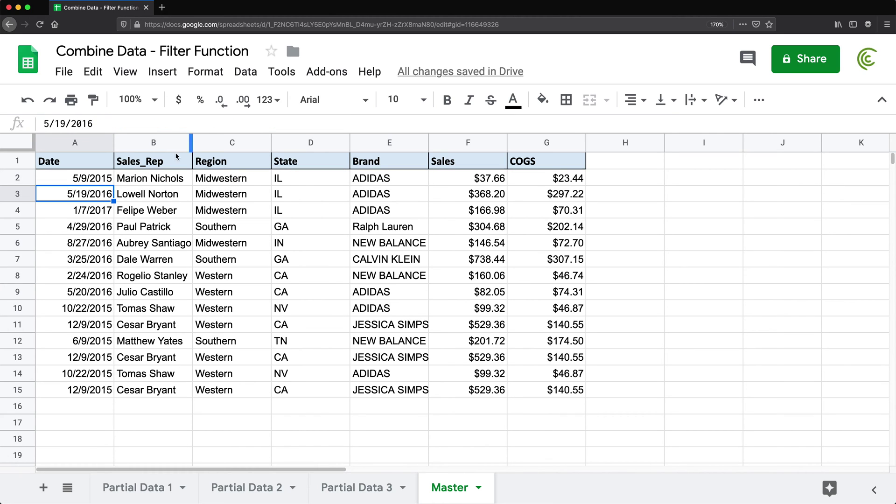
{"action": "left_click", "coordinate": [104, 409]}
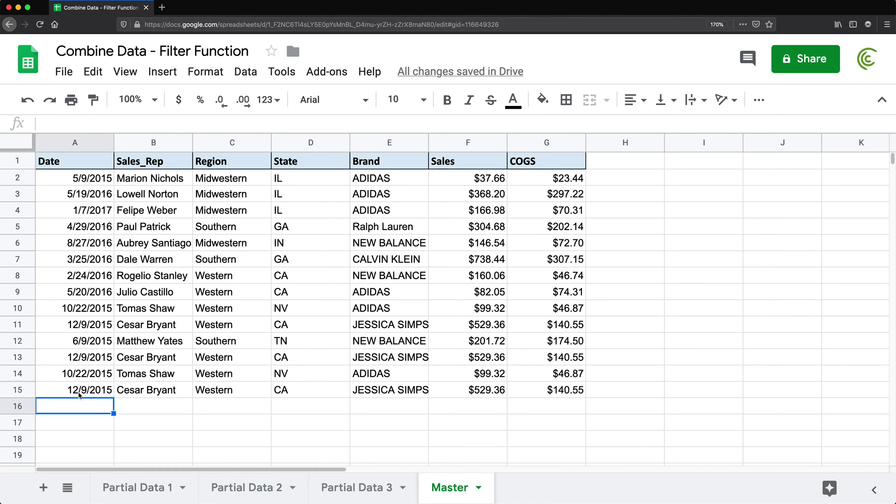
{"action": "left_click_drag", "start_coordinate": [72, 390], "coordinate": [528, 388]}
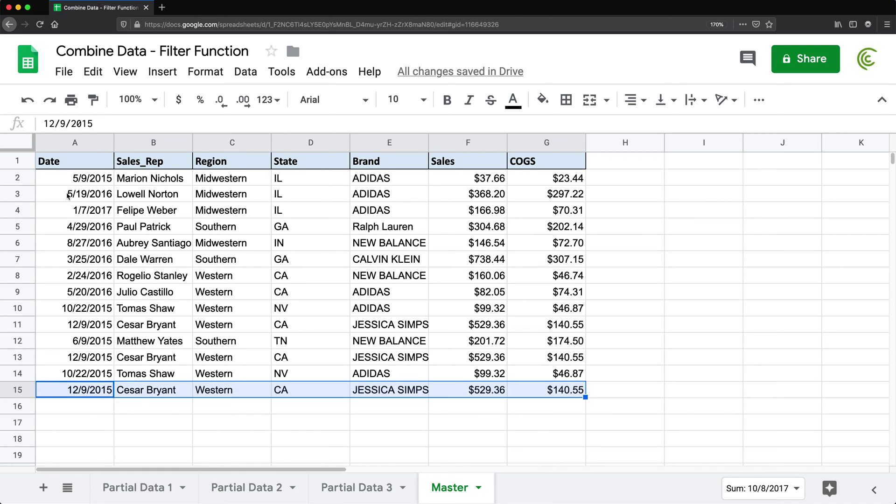
{"action": "left_click_drag", "start_coordinate": [71, 179], "coordinate": [529, 397]}
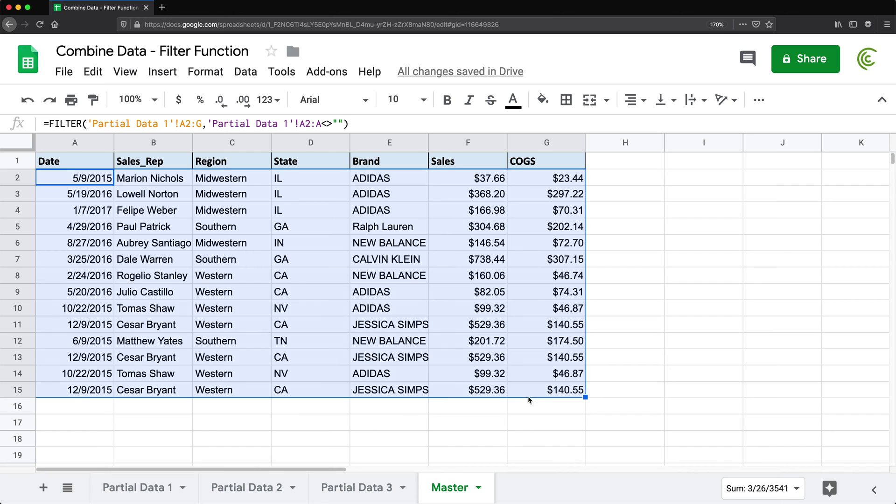
{"action": "left_click", "coordinate": [65, 428]}
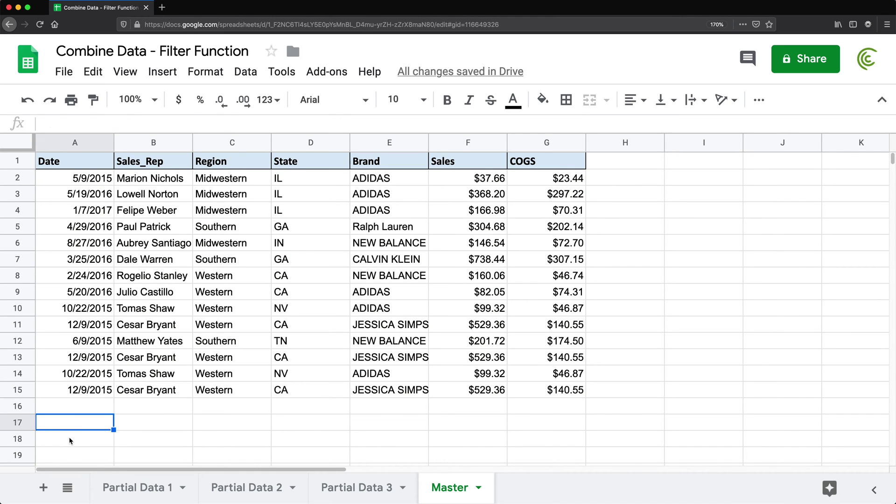
Start a FILTER formula in Master cell A18 with the open-ended range 'Partial Data 2'!A2:G as its first argument
{"action": "left_click", "coordinate": [71, 441]}
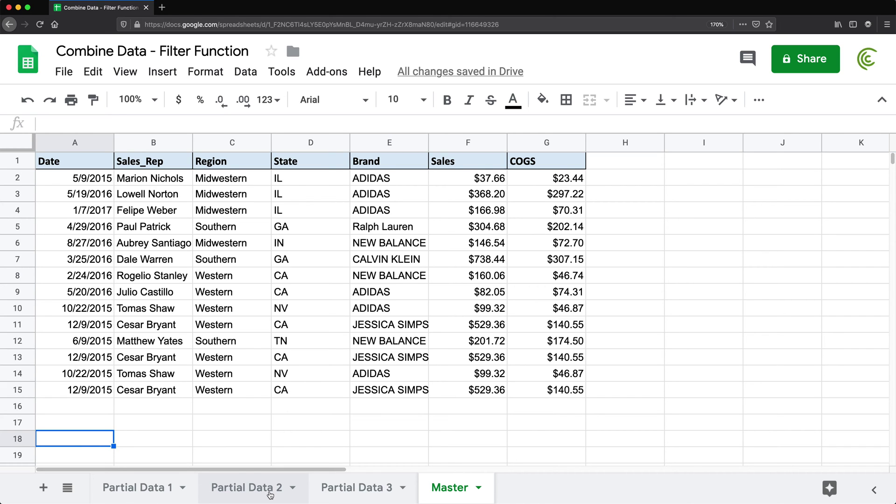
{"action": "type", "text": "=filr"}
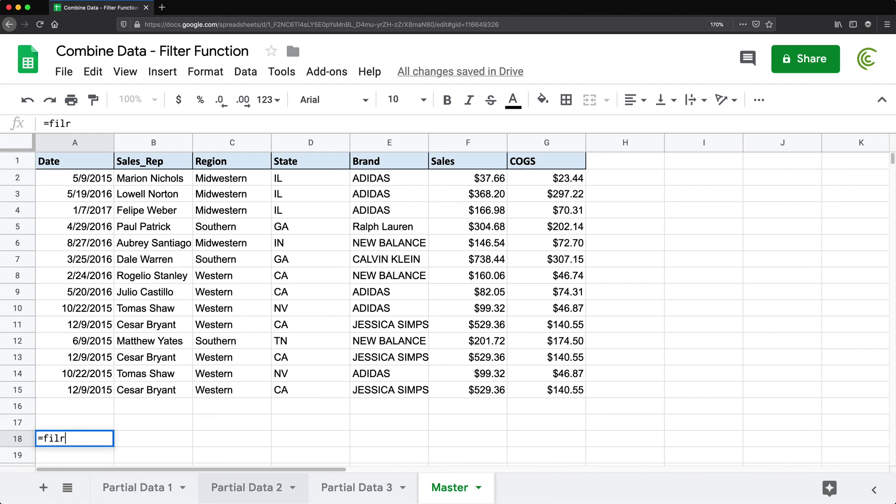
{"action": "key", "text": "BackSpace"}
{"action": "type", "text": "ter("}
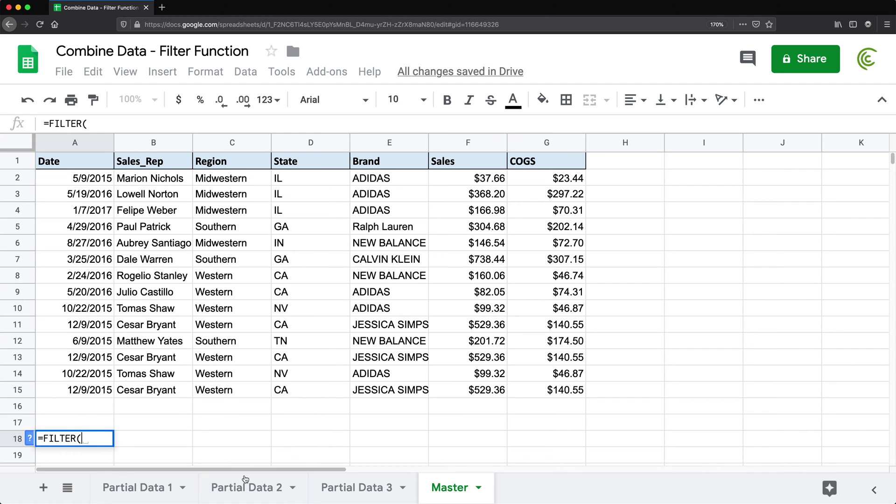
{"action": "left_click", "coordinate": [256, 488]}
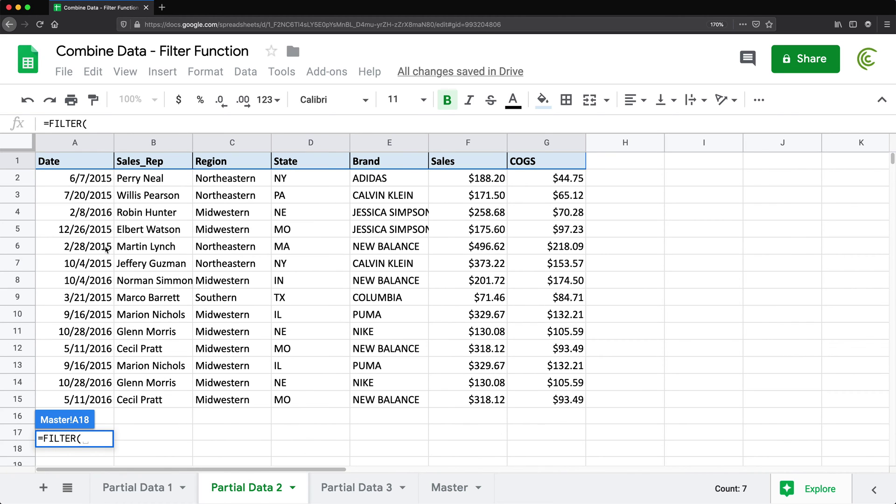
{"action": "left_click_drag", "start_coordinate": [80, 182], "coordinate": [539, 399]}
{"action": "key", "text": "BackSpace"}
{"action": "key", "text": "BackSpace"}
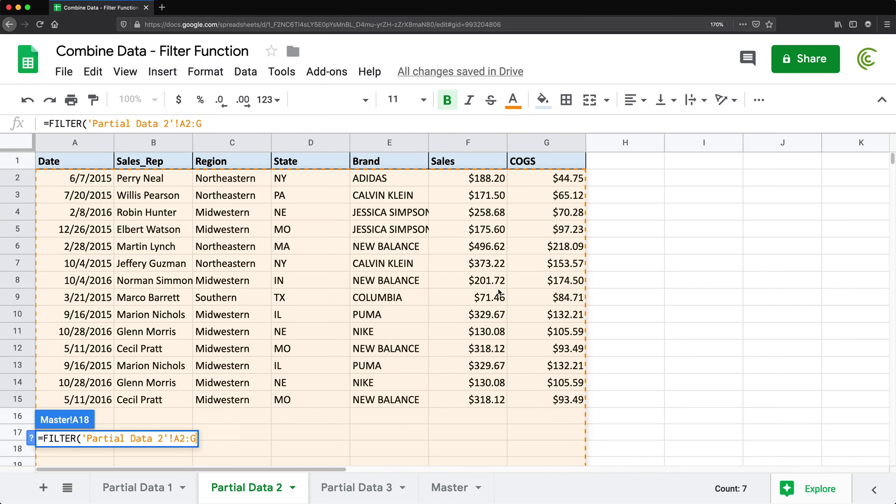
Complete the FILTER formula in Master A18 with the non-blank condition 'Partial Data 2'!A2:A<>"" and enter it
{"action": "type", "text": ","}
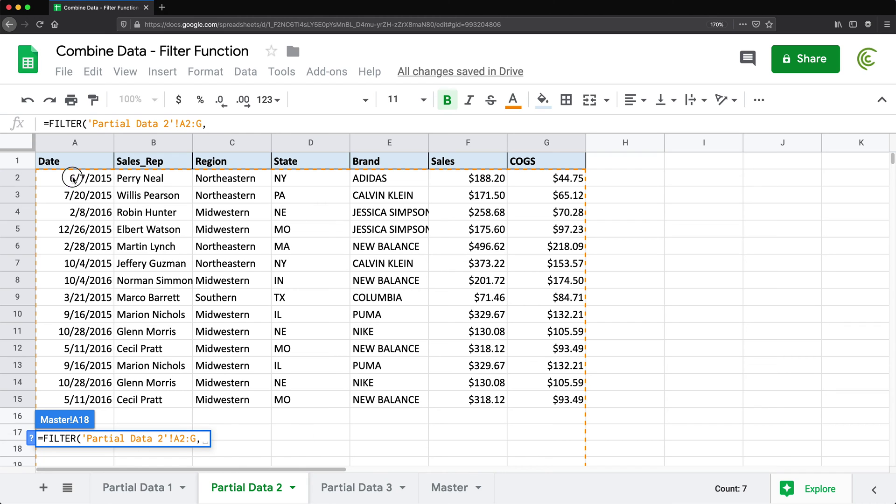
{"action": "left_click_drag", "start_coordinate": [73, 179], "coordinate": [105, 400]}
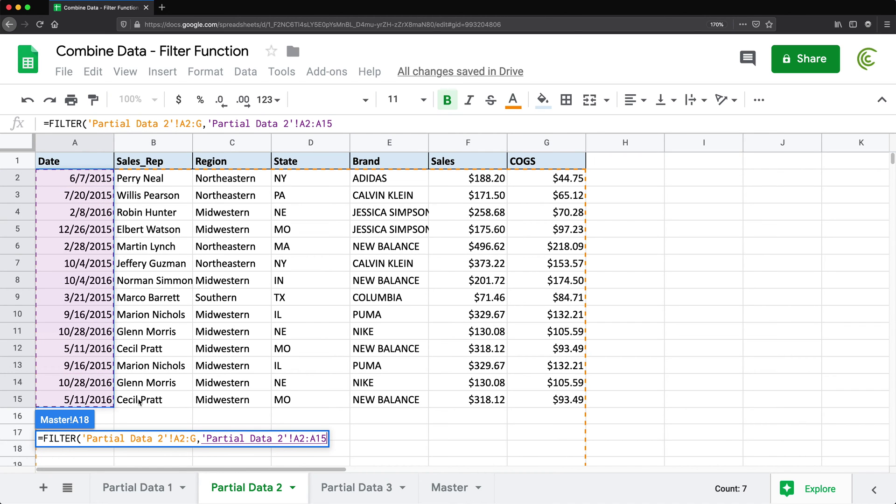
{"action": "key", "text": "BackSpace"}
{"action": "key", "text": "BackSpace"}
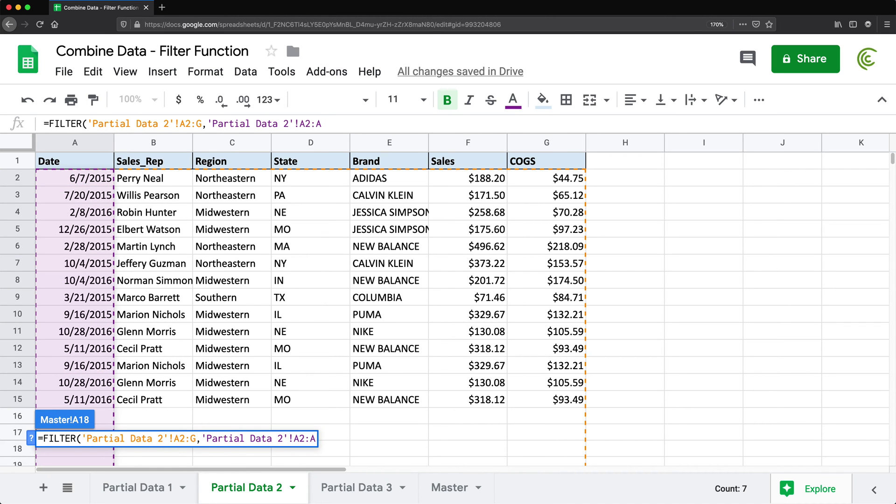
{"action": "type", "text": "<>\"\""}
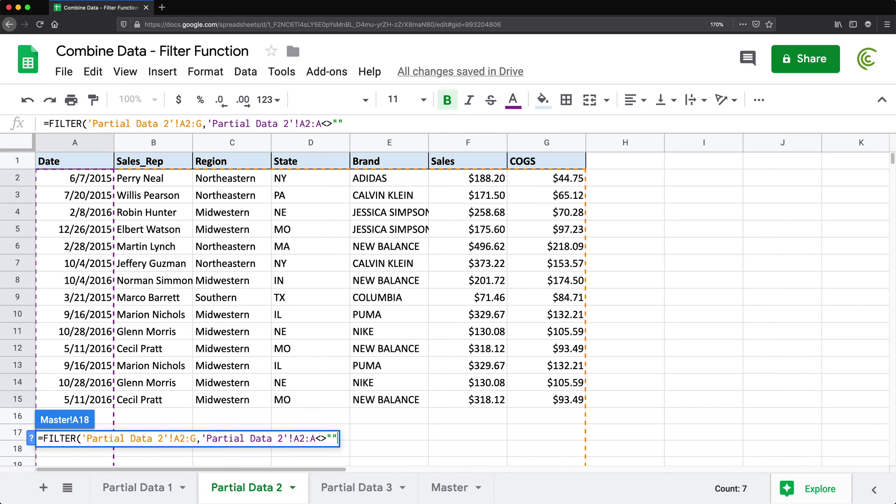
{"action": "type", "text": ")"}
{"action": "key", "text": "Return"}
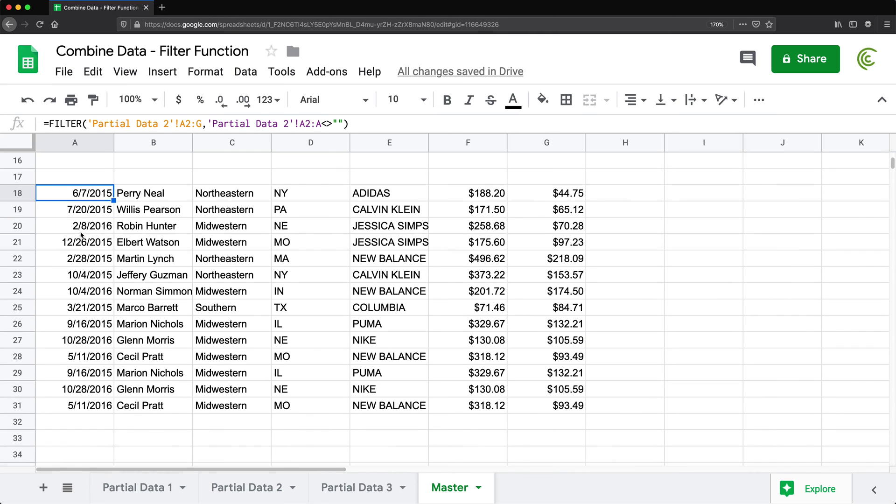
Cut the FILTER expression, without its equals sign, from Master cell A18 and leave the cell empty
{"action": "scroll", "coordinate": [137, 275], "scroll_direction": "up", "scroll_amount": 5}
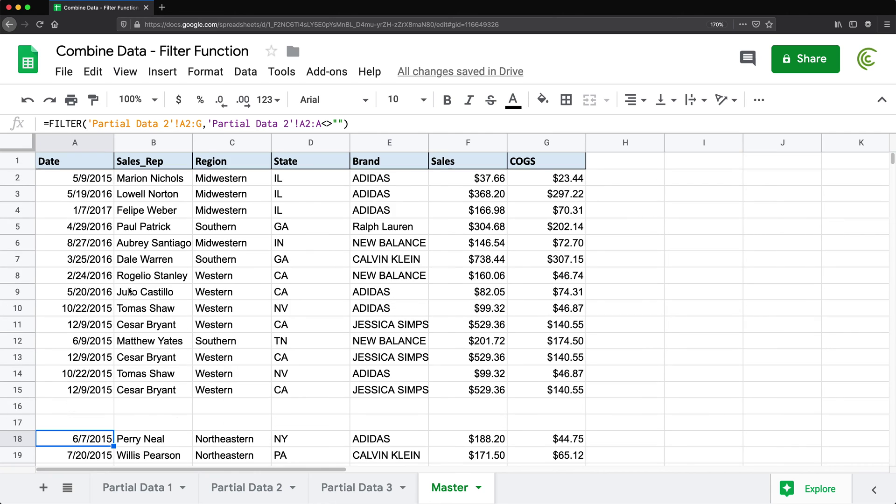
{"action": "scroll", "coordinate": [124, 371], "scroll_direction": "down", "scroll_amount": 1}
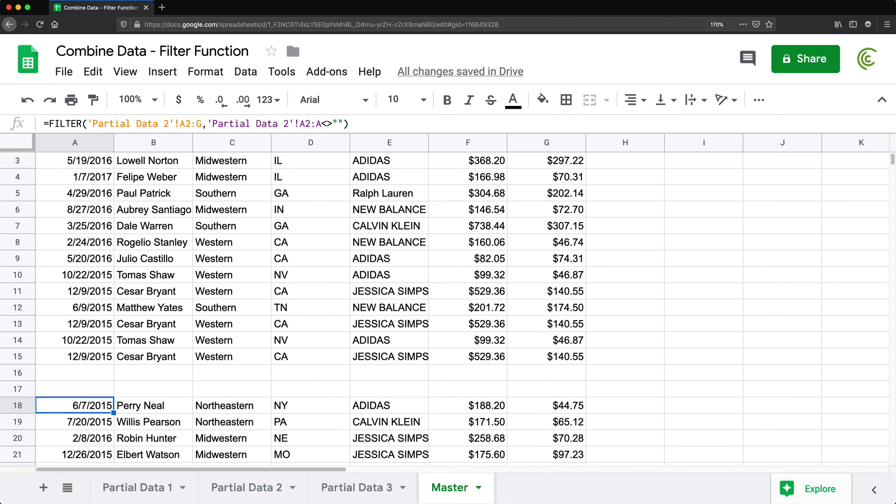
{"action": "double_click", "coordinate": [90, 408]}
{"action": "left_click_drag", "start_coordinate": [45, 406], "coordinate": [388, 422]}
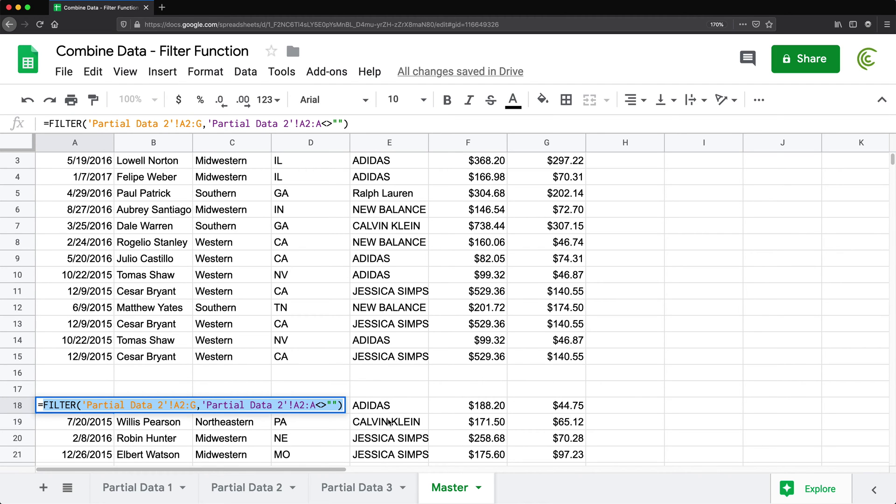
{"action": "key", "text": "ctrl+x"}
{"action": "key", "text": "BackSpace"}
{"action": "key", "text": "Return"}
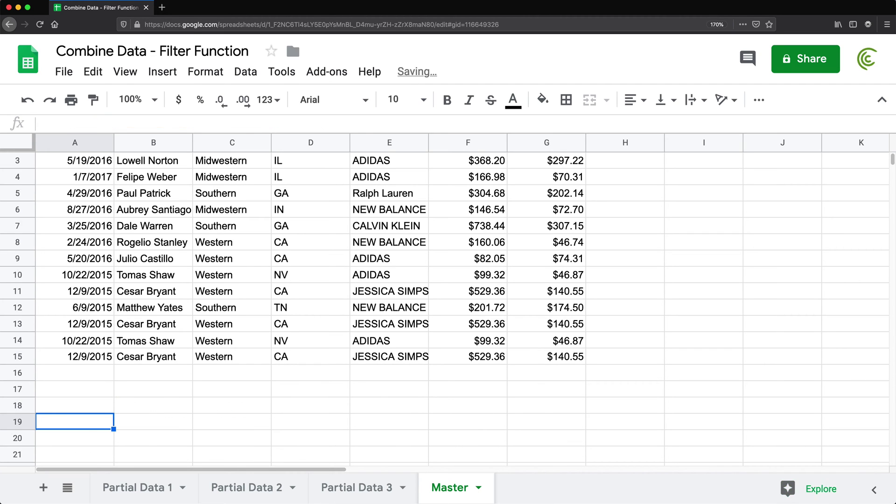
Turn the Master A2 formula into a curly-brace array, appending a semicolon and the cut Partial Data 2 FILTER expression, and enter it
{"action": "scroll", "coordinate": [81, 277], "scroll_direction": "up", "scroll_amount": 2}
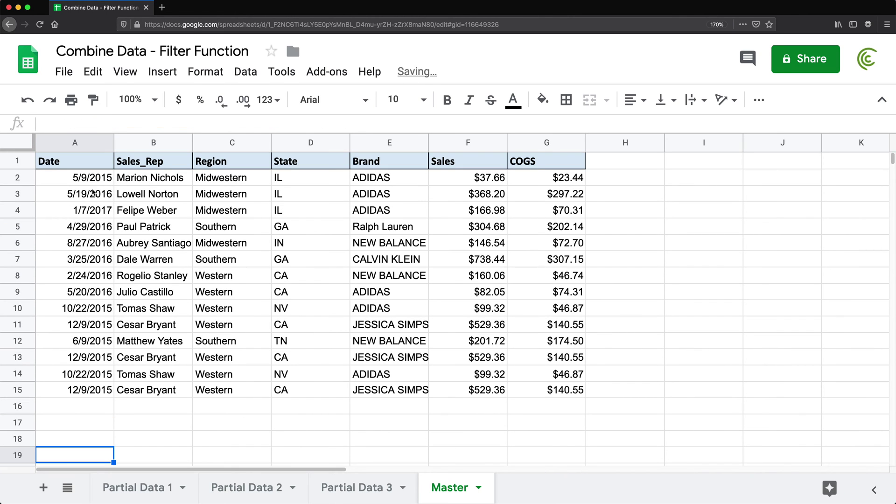
{"action": "left_click", "coordinate": [78, 176]}
{"action": "key", "text": "ctrl+v"}
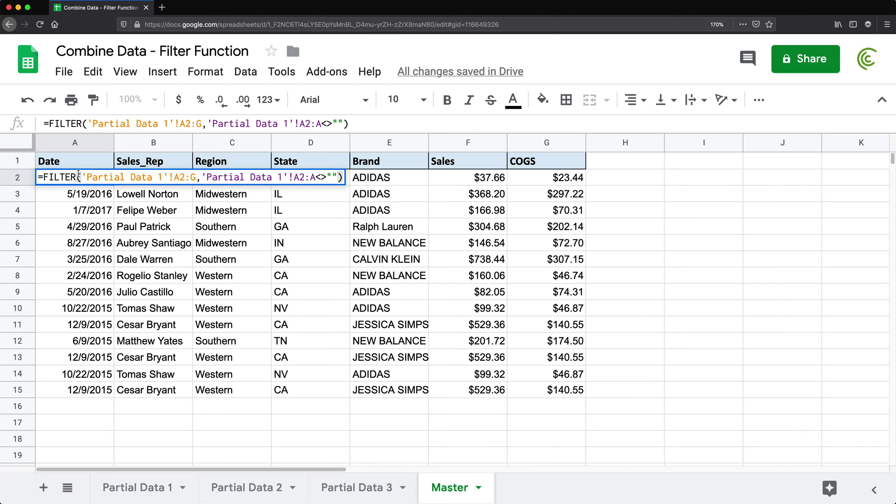
{"action": "left_click", "coordinate": [43, 176]}
{"action": "type", "text": "{"}
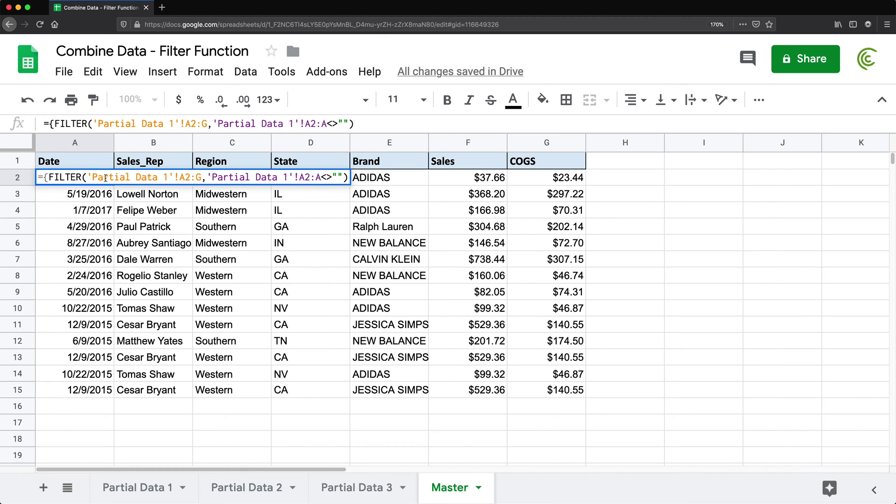
{"action": "left_click", "coordinate": [376, 123]}
{"action": "type", "text": ";"}
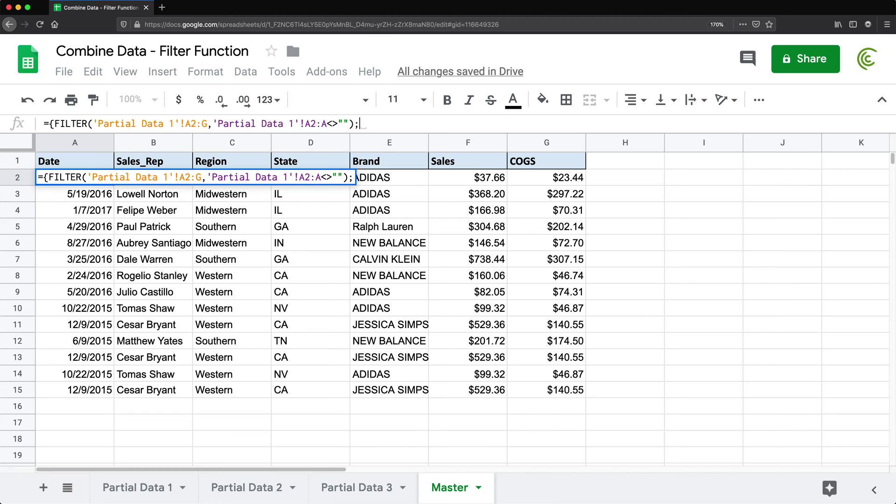
{"action": "key", "text": "super+v"}
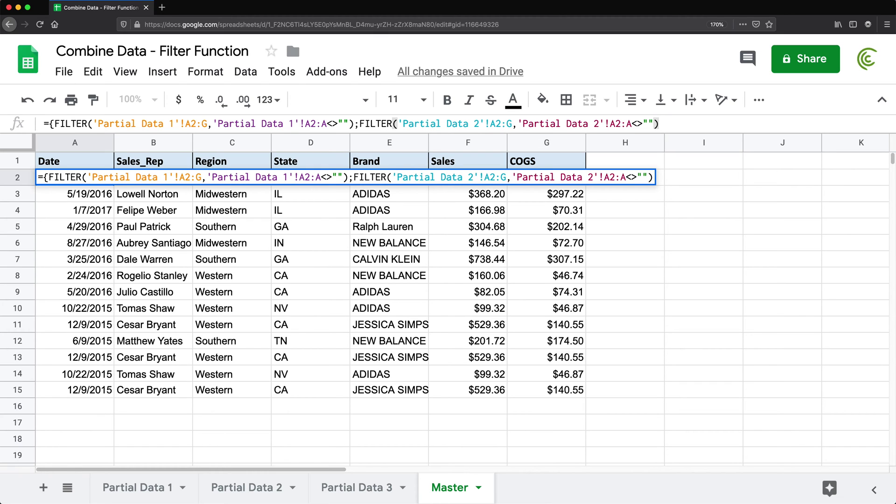
{"action": "type", "text": "}"}
{"action": "key", "text": "Return"}
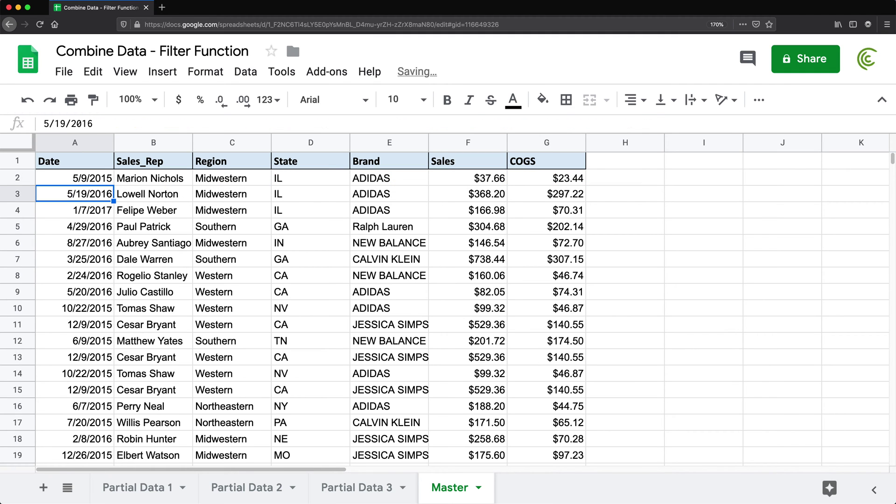
Add a semicolon and an empty FILTER() before the closing brace of the array formula in Master A2
{"action": "scroll", "coordinate": [177, 247], "scroll_direction": "down", "scroll_amount": 5}
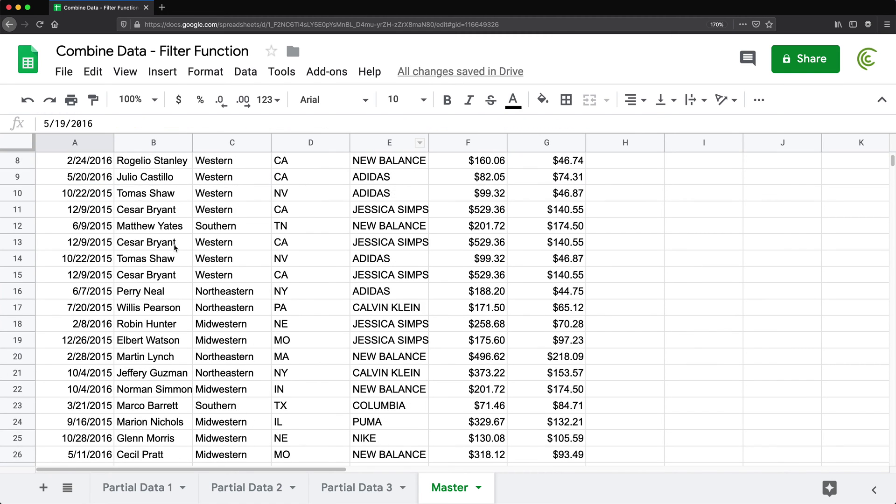
{"action": "scroll", "coordinate": [138, 308], "scroll_direction": "up", "scroll_amount": 5}
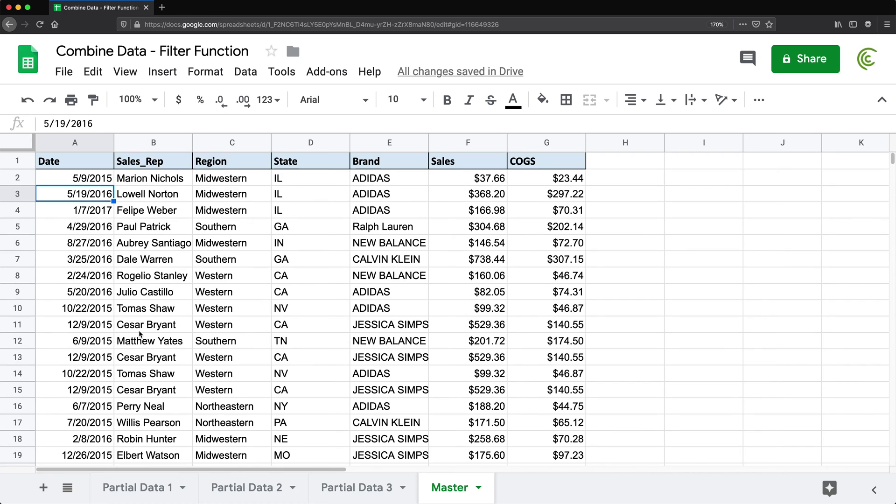
{"action": "left_click", "coordinate": [85, 181]}
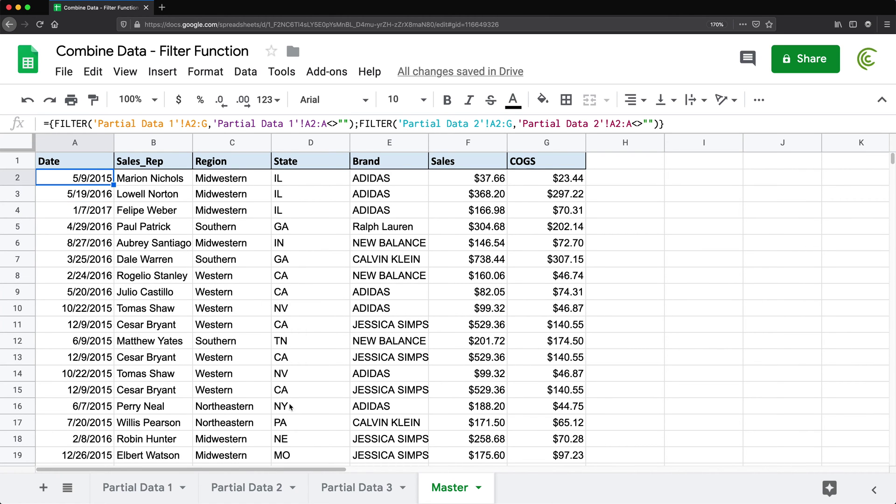
{"action": "left_click", "coordinate": [350, 497]}
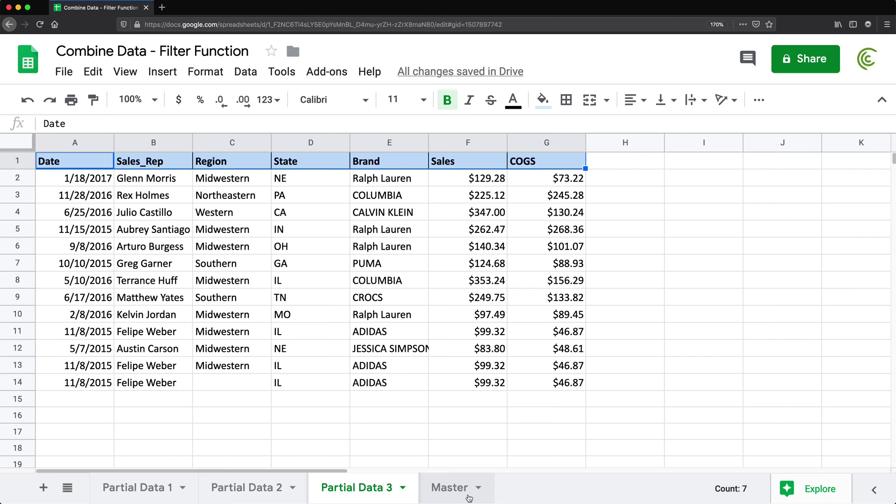
{"action": "left_click", "coordinate": [469, 498]}
{"action": "left_click", "coordinate": [65, 179]}
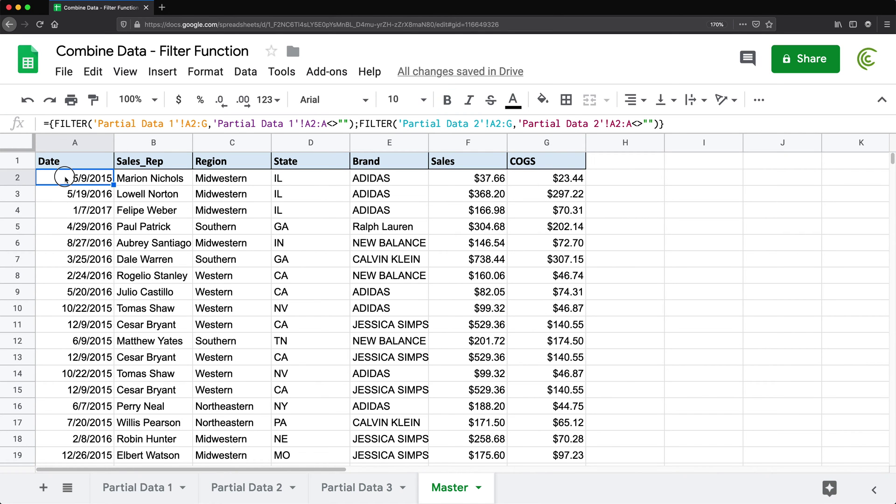
{"action": "double_click", "coordinate": [66, 179]}
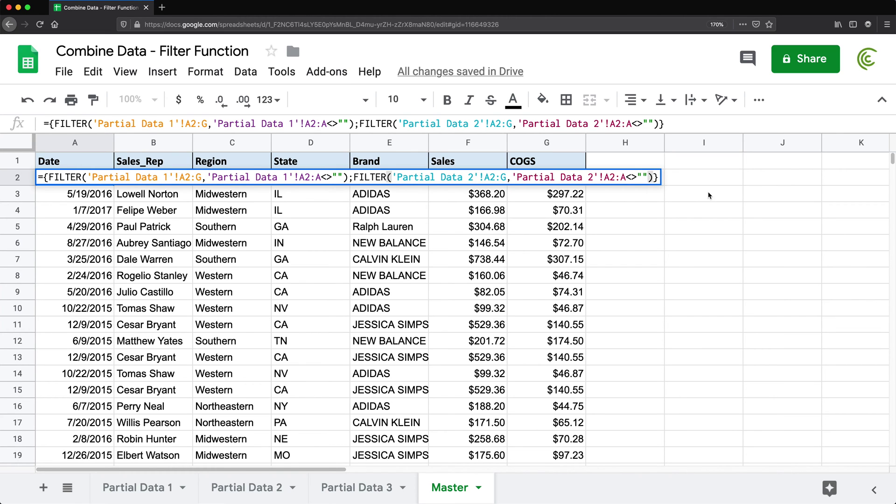
{"action": "type", "text": "; "}
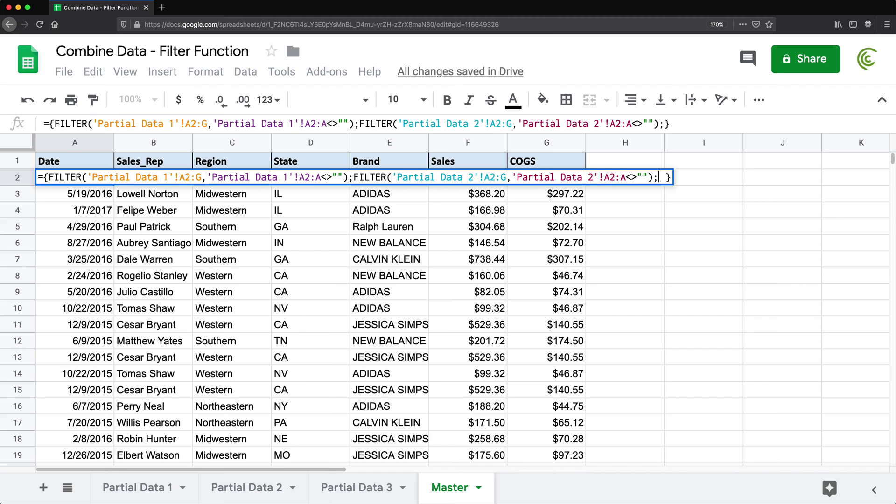
{"action": "type", "text": "FILTER("}
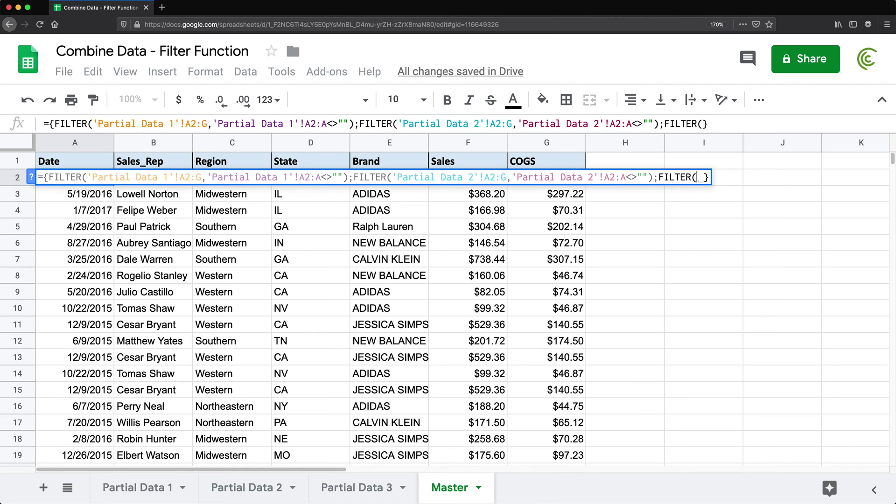
{"action": "type", "text": ")"}
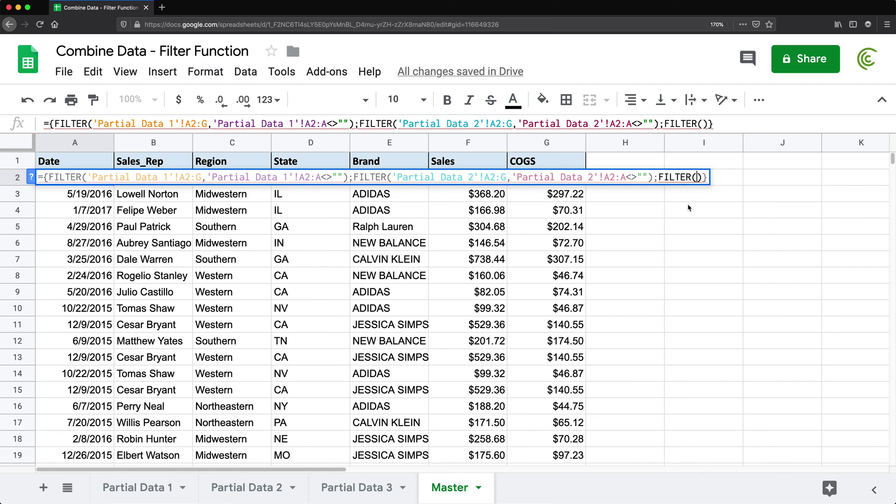
Remove the empty FILTER() from the end of the array formula in Master A2, keeping the semicolon before it
{"action": "left_click", "coordinate": [355, 488]}
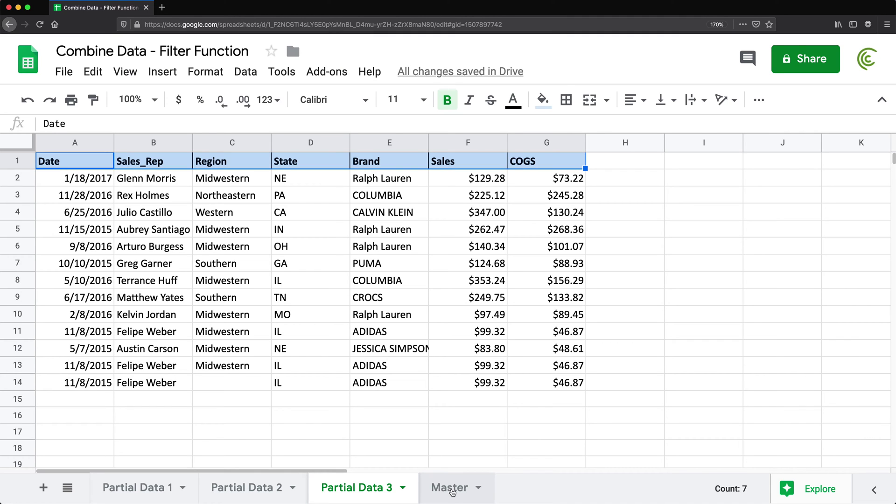
{"action": "left_click", "coordinate": [451, 488]}
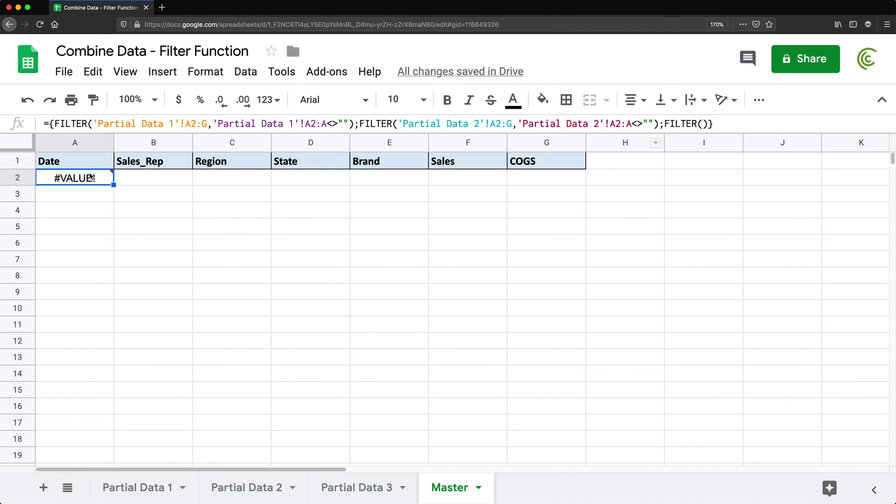
{"action": "double_click", "coordinate": [89, 178]}
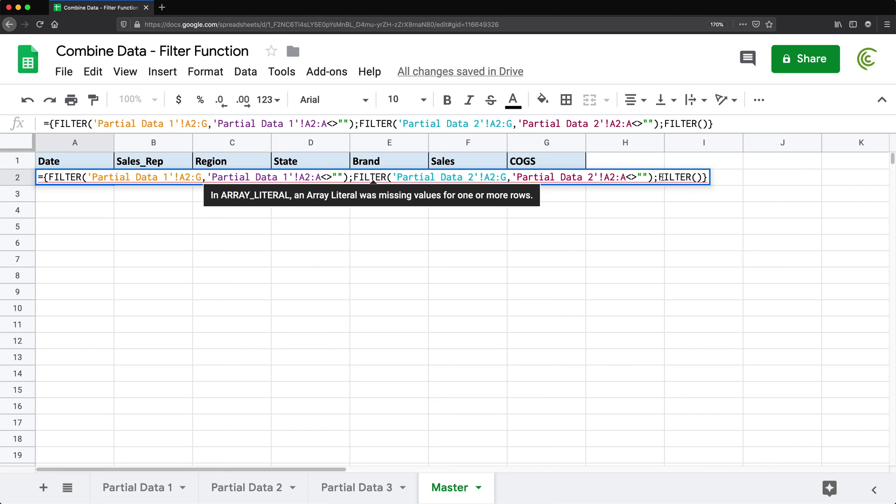
{"action": "left_click_drag", "start_coordinate": [657, 179], "coordinate": [702, 179]}
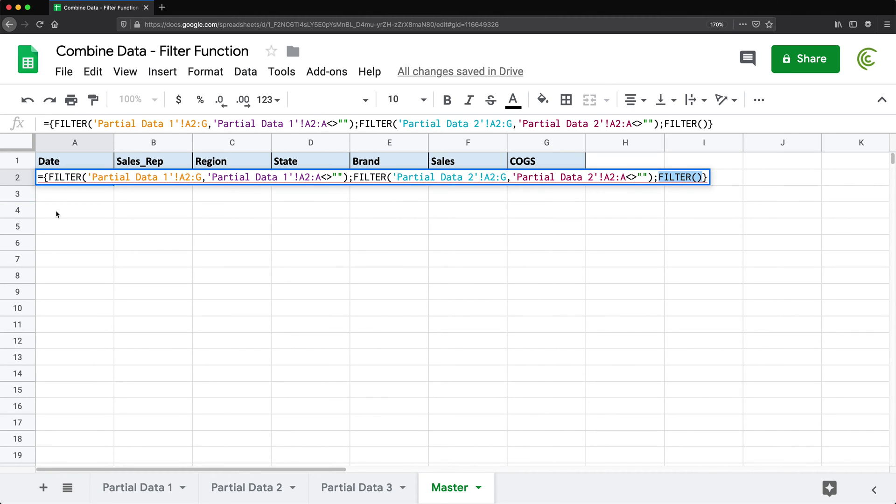
{"action": "key", "text": "BackSpace"}
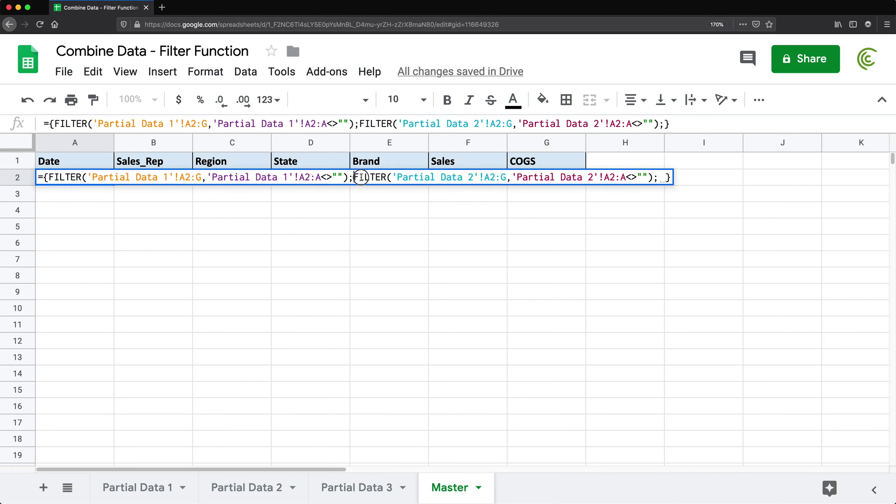
Duplicate the Partial Data 2 FILTER expression after the last semicolon of the array formula in Master A2
{"action": "left_click_drag", "start_coordinate": [354, 178], "coordinate": [652, 174]}
{"action": "key", "text": "ctrl+c"}
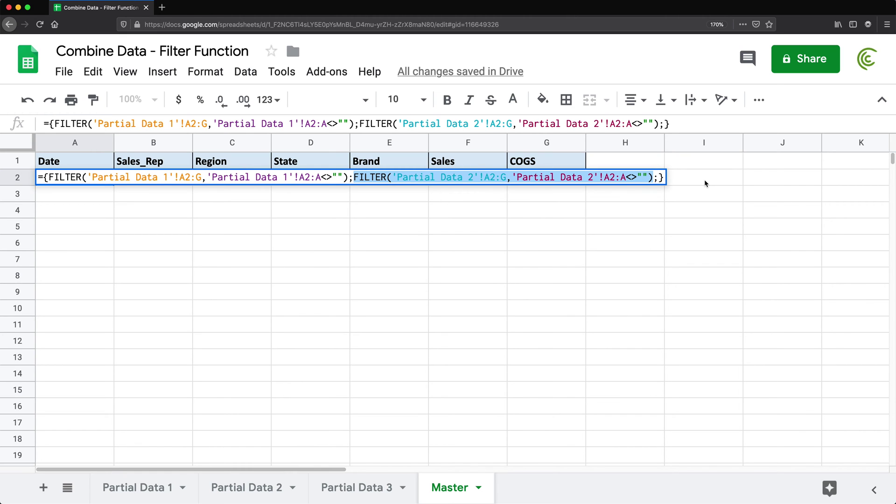
{"action": "left_click", "coordinate": [659, 177]}
{"action": "key", "text": "ctrl+v"}
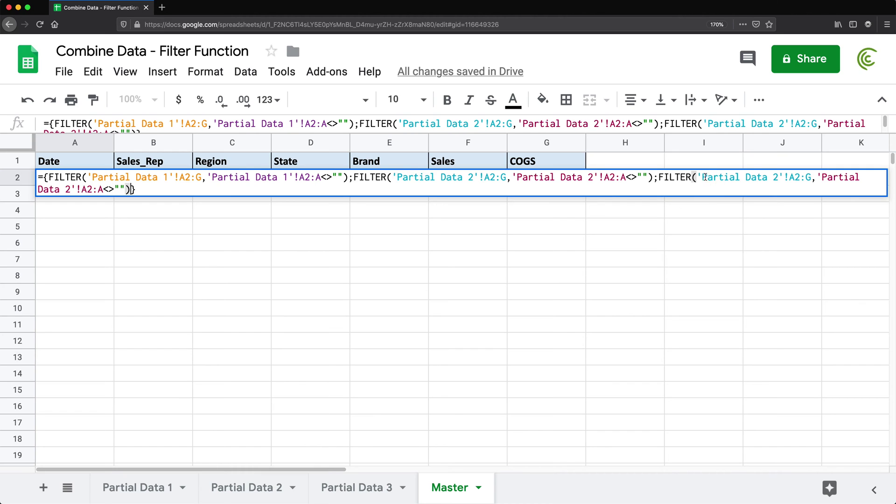
Change both sheet references in the third FILTER expression to 'Partial Data 3' and enter the array formula in Master A2
{"action": "left_click_drag", "start_coordinate": [705, 177], "coordinate": [779, 179]}
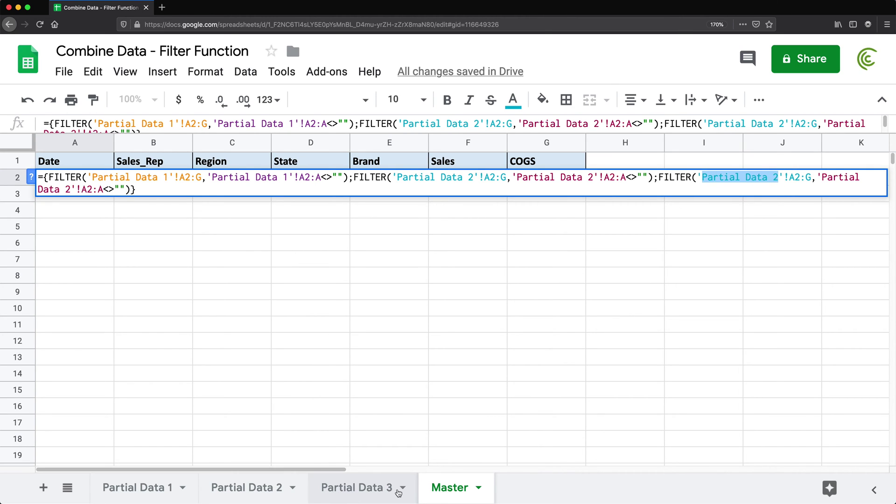
{"action": "left_click", "coordinate": [776, 177]}
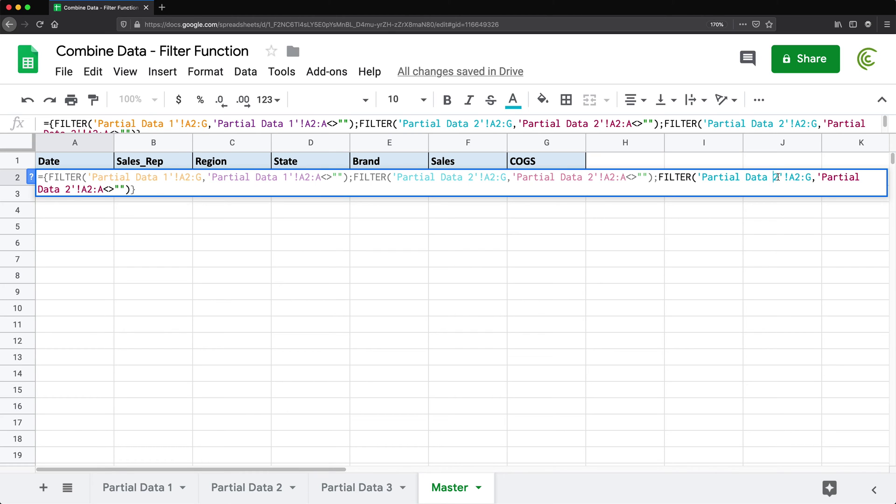
{"action": "key", "text": "BackSpace"}
{"action": "type", "text": "3"}
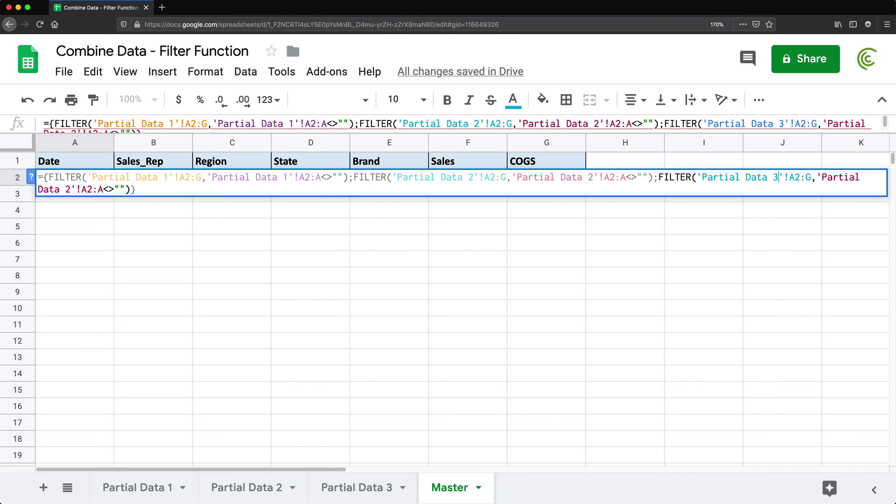
{"action": "left_click", "coordinate": [68, 189]}
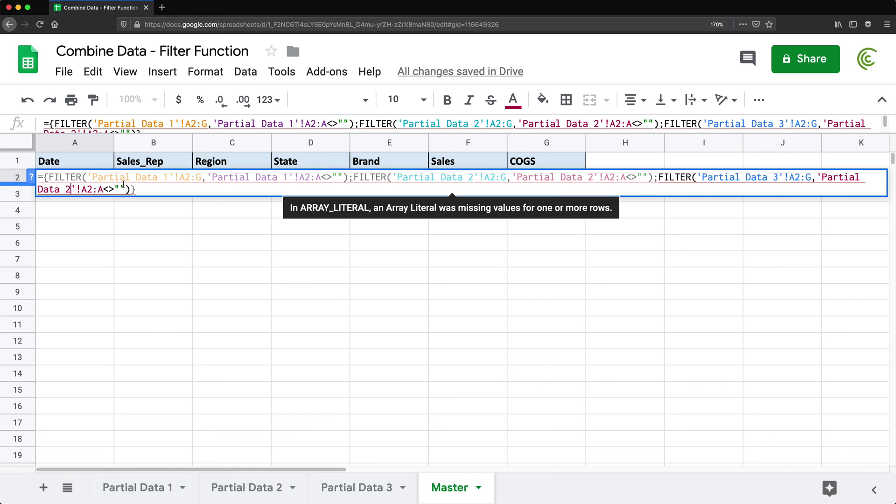
{"action": "key", "text": "BackSpace"}
{"action": "type", "text": "3"}
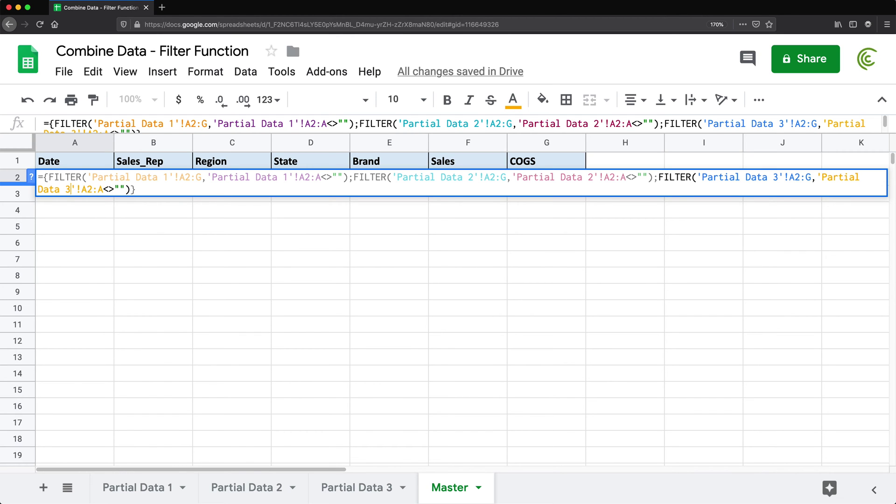
{"action": "key", "text": "Return"}
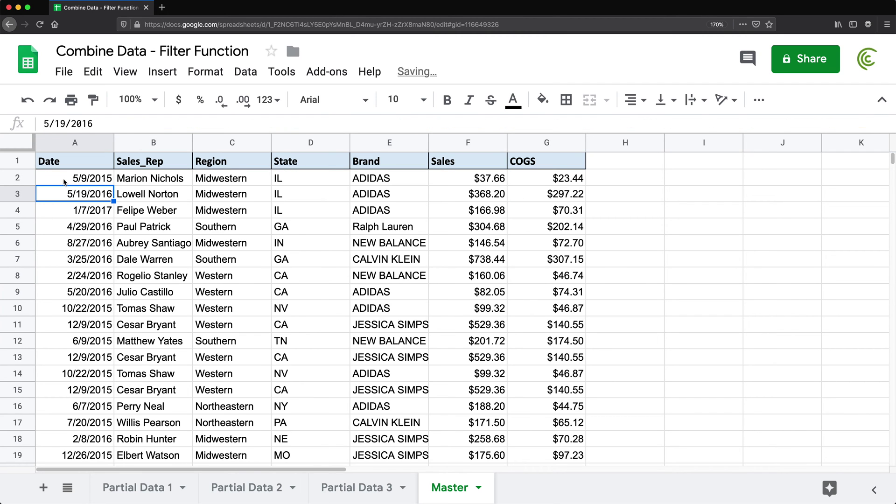
Examine the combined rows on the Master sheet from the header row to the end of the data
{"action": "scroll", "coordinate": [93, 206], "scroll_direction": "down", "scroll_amount": 8}
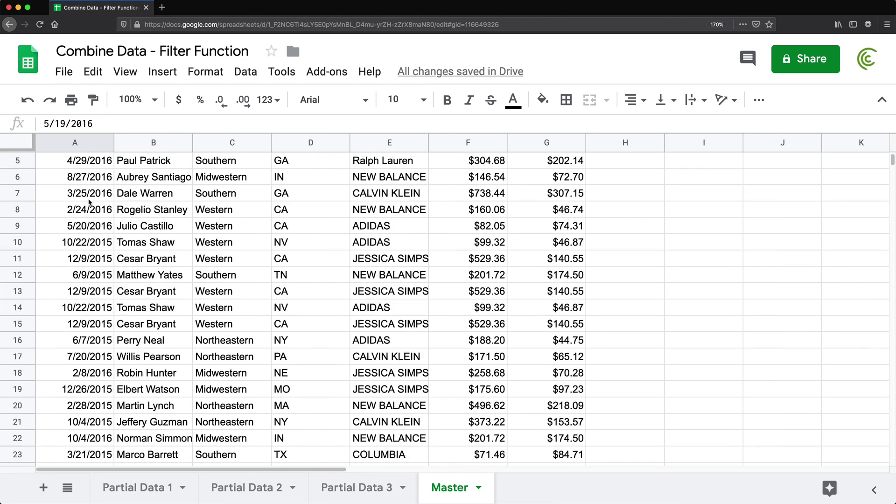
{"action": "scroll", "coordinate": [108, 272], "scroll_direction": "down", "scroll_amount": 4}
{"action": "left_click_drag", "start_coordinate": [77, 258], "coordinate": [646, 258]}
{"action": "scroll", "coordinate": [41, 249], "scroll_direction": "up", "scroll_amount": 12}
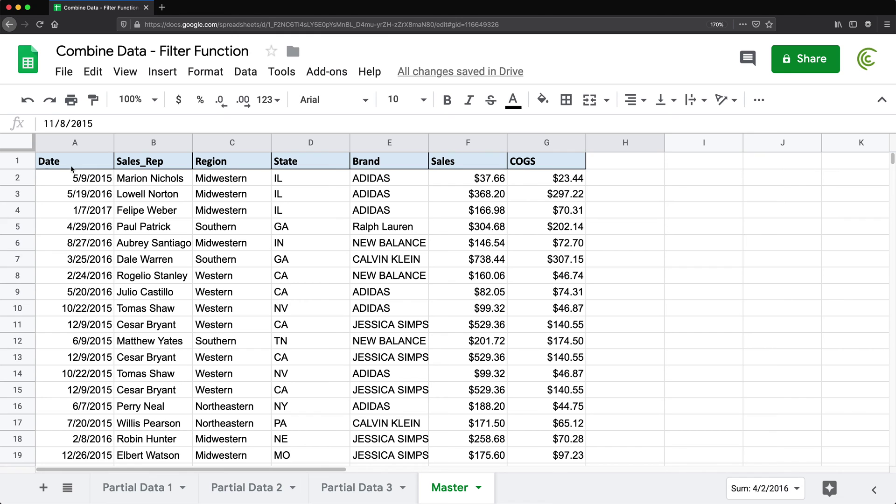
{"action": "left_click_drag", "start_coordinate": [63, 161], "coordinate": [517, 163]}
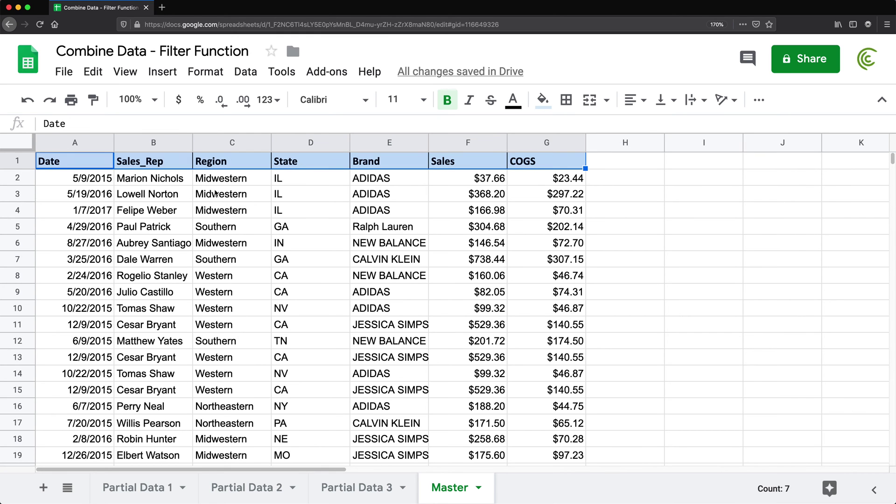
{"action": "scroll", "coordinate": [91, 182], "scroll_direction": "down", "scroll_amount": 8}
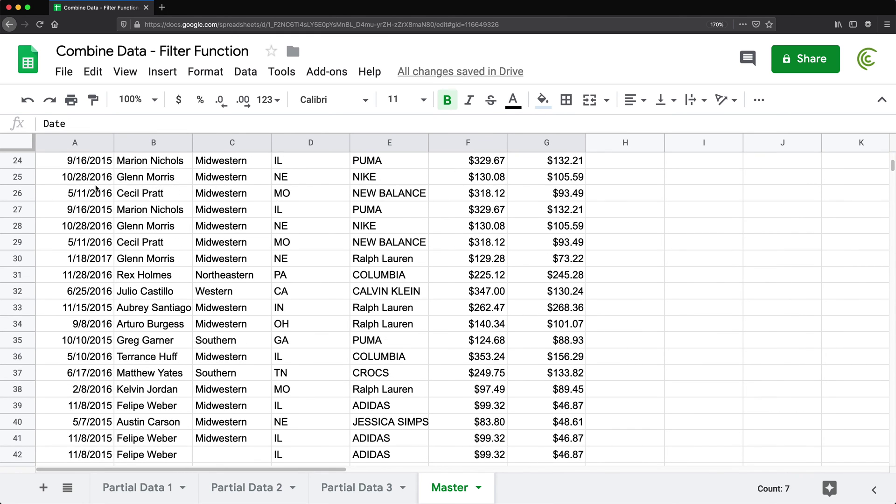
Compare the Date column entries on Partial Data 1, 2 and 3 with the combined rows on the Master sheet
{"action": "left_click", "coordinate": [140, 487]}
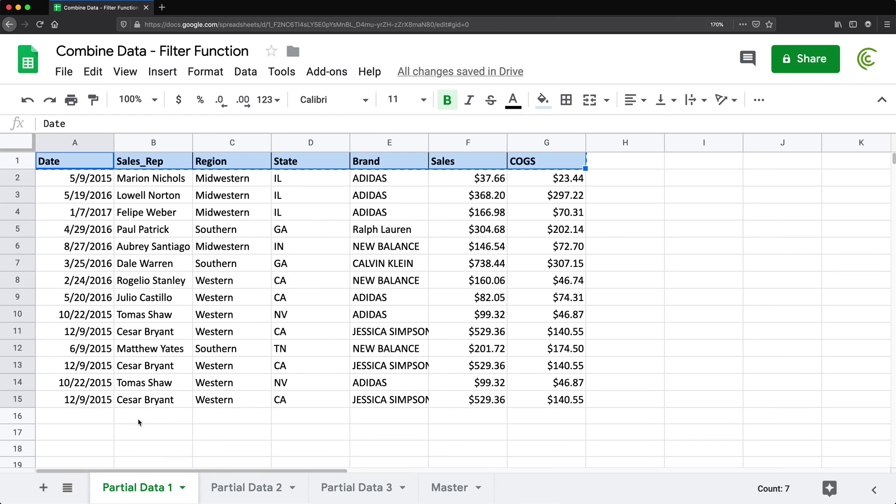
{"action": "left_click_drag", "start_coordinate": [75, 179], "coordinate": [93, 400]}
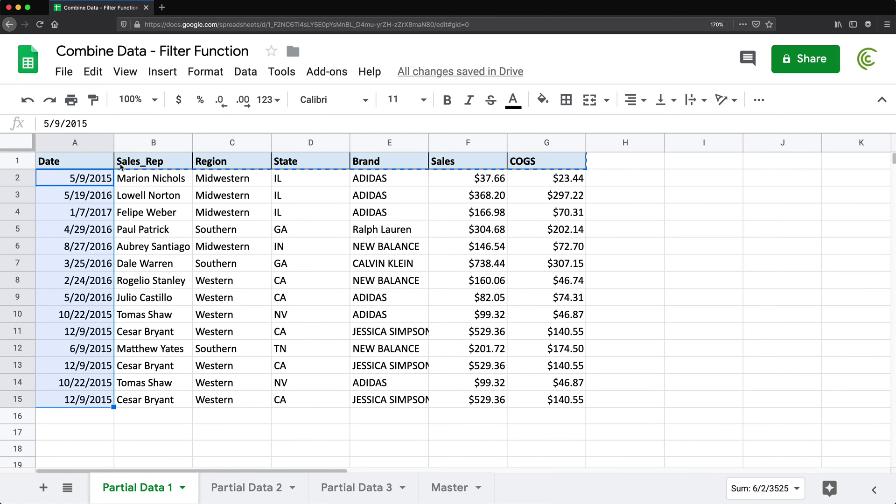
{"action": "left_click", "coordinate": [247, 488]}
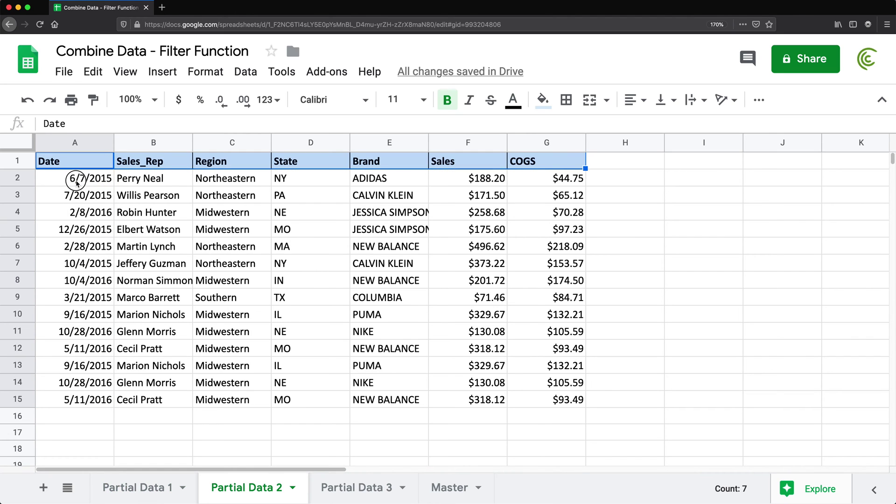
{"action": "left_click_drag", "start_coordinate": [74, 178], "coordinate": [88, 399]}
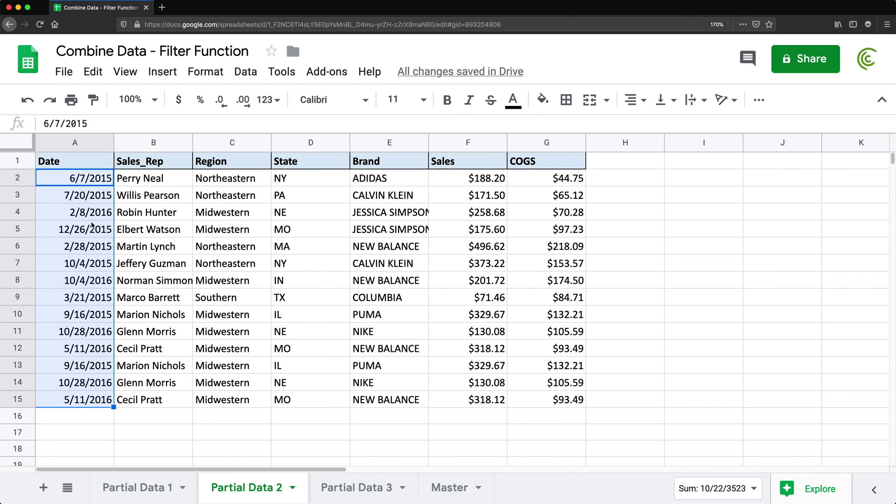
{"action": "left_click", "coordinate": [353, 494]}
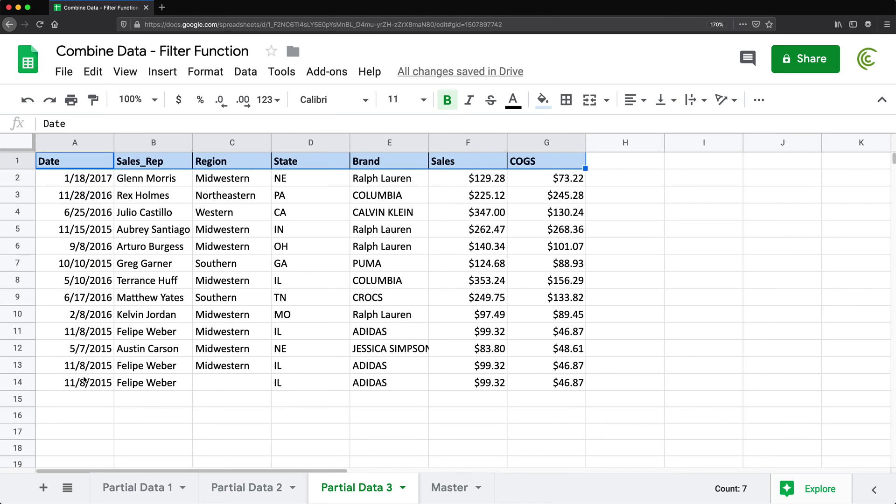
{"action": "left_click_drag", "start_coordinate": [83, 386], "coordinate": [76, 181]}
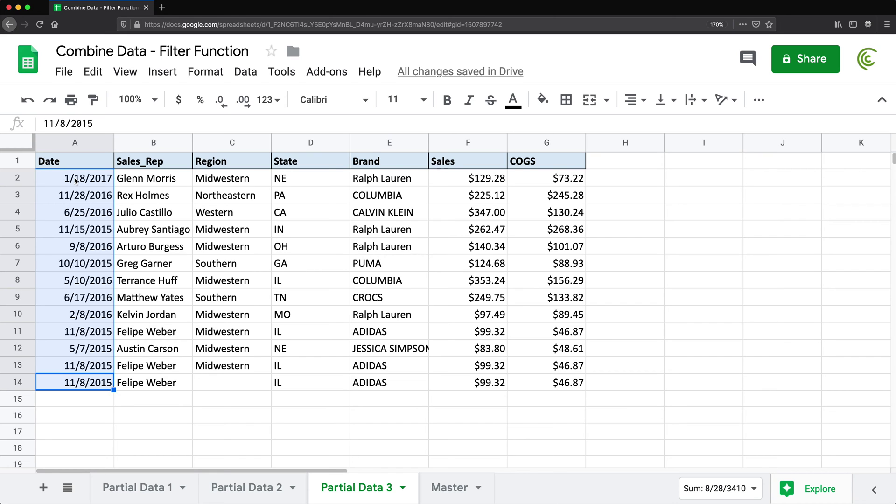
{"action": "left_click", "coordinate": [459, 488]}
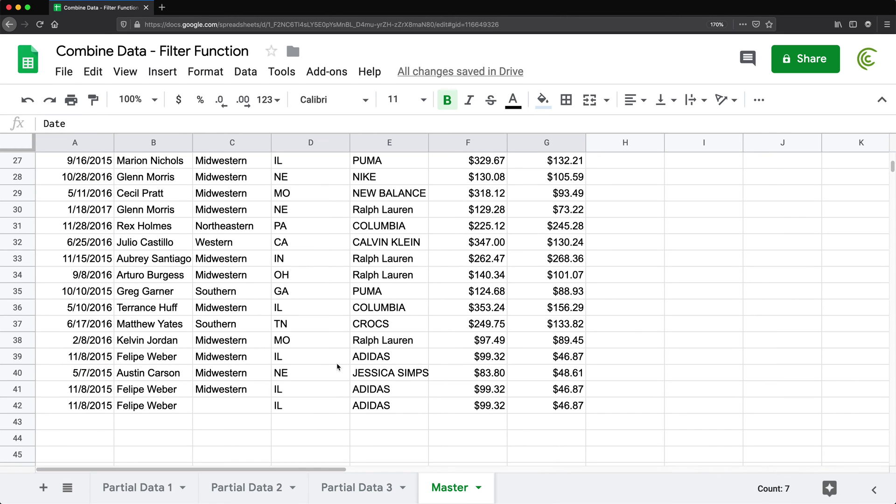
{"action": "scroll", "coordinate": [336, 364], "scroll_direction": "up", "scroll_amount": 10}
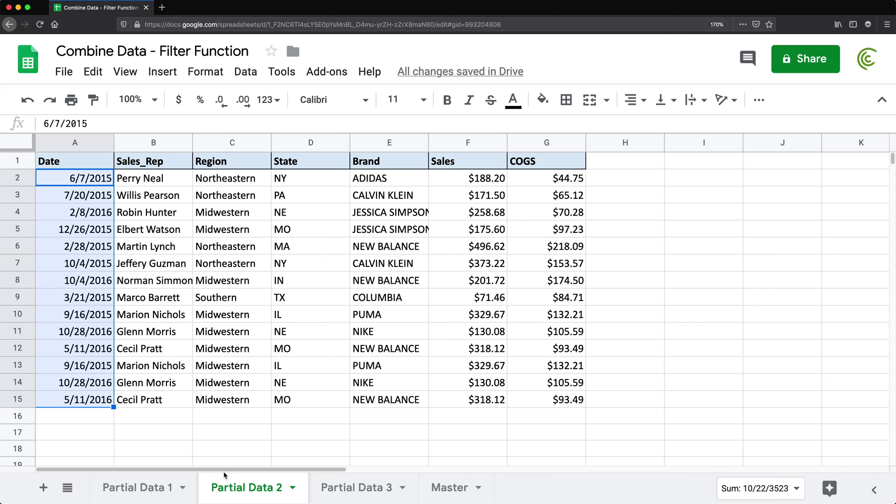
Start a new row 16 on Partial Data 2 with date 1/1/2020 and copy Region, State and Brand from row 14 into it
{"action": "left_click", "coordinate": [85, 416]}
{"action": "type", "text": "1/1/2020"}
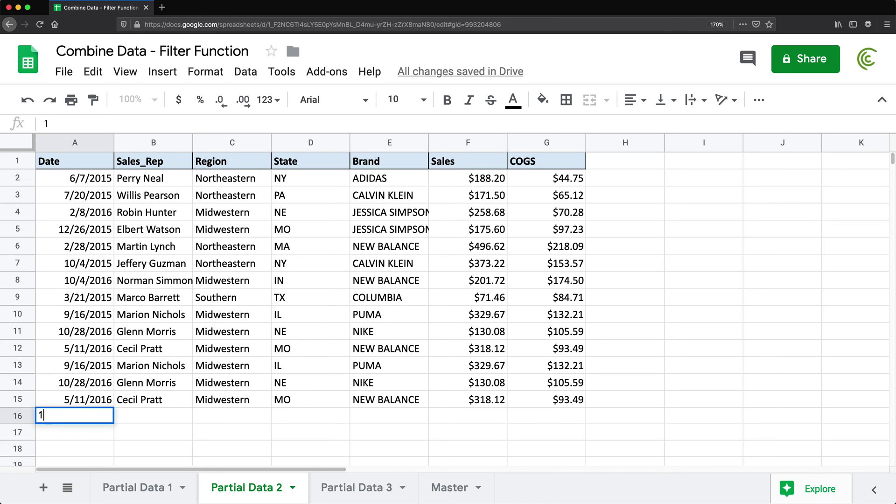
{"action": "key", "text": "Return"}
{"action": "left_click", "coordinate": [232, 384]}
{"action": "left_click_drag", "start_coordinate": [232, 383], "coordinate": [396, 383]}
{"action": "key", "text": "ctrl+c"}
{"action": "left_click", "coordinate": [232, 415]}
{"action": "key", "text": "ctrl+v"}
Enter 4000 as Sales and 300 as COGS in row 16 of Partial Data 2
{"action": "left_click", "coordinate": [546, 416]}
{"action": "left_click", "coordinate": [495, 424]}
{"action": "type", "text": "4000"}
{"action": "key", "text": "Tab"}
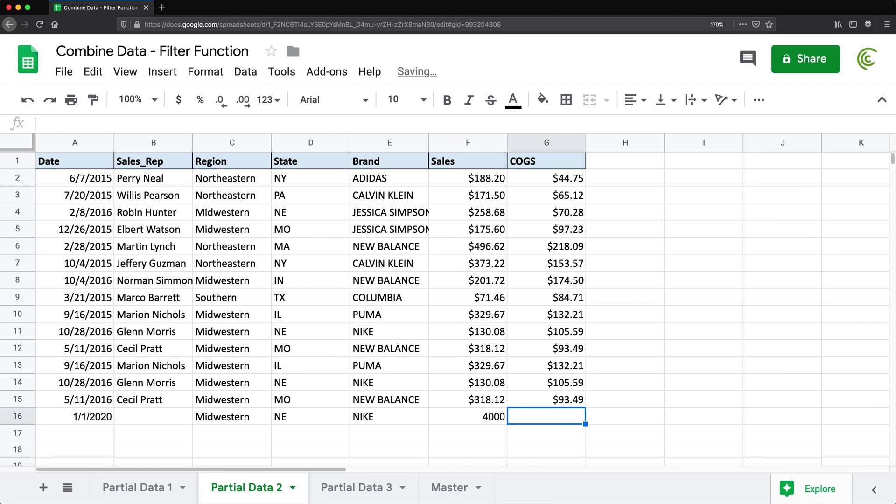
{"action": "type", "text": "300"}
{"action": "key", "text": "Return"}
Format the Sales and COGS columns of Partial Data 2 as Currency
{"action": "left_click_drag", "start_coordinate": [468, 142], "coordinate": [547, 143]}
{"action": "left_click", "coordinate": [268, 100]}
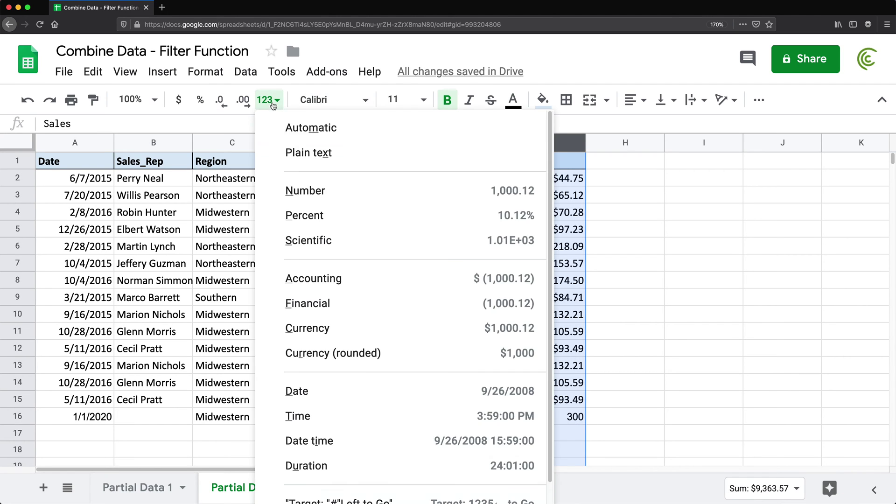
{"action": "left_click", "coordinate": [308, 322]}
Copy the sales rep's name from row 12 into the Sales_Rep cell of row 16 on Partial Data 2
{"action": "left_click", "coordinate": [140, 349]}
{"action": "key", "text": "ctrl+c"}
{"action": "left_click", "coordinate": [145, 417]}
{"action": "key", "text": "ctrl+v"}
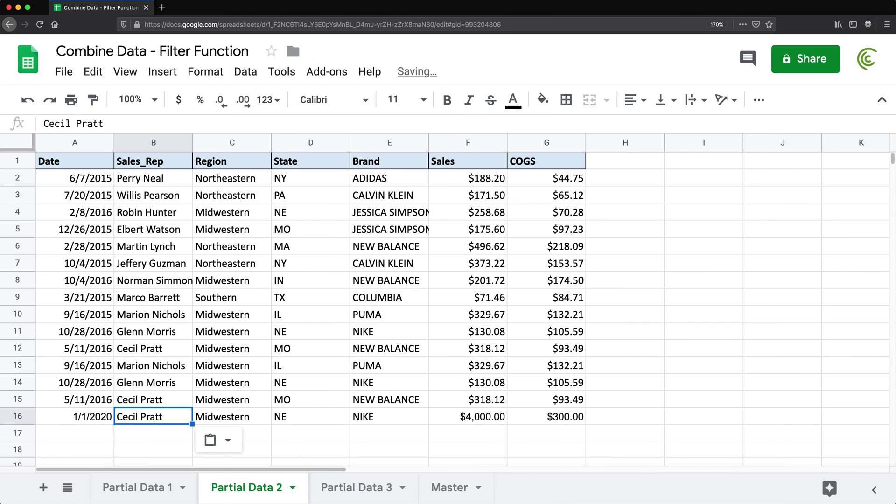
Look for the new 1/1/2020 row from Partial Data 2 among the combined rows on the Master sheet
{"action": "left_click_drag", "start_coordinate": [77, 418], "coordinate": [535, 418]}
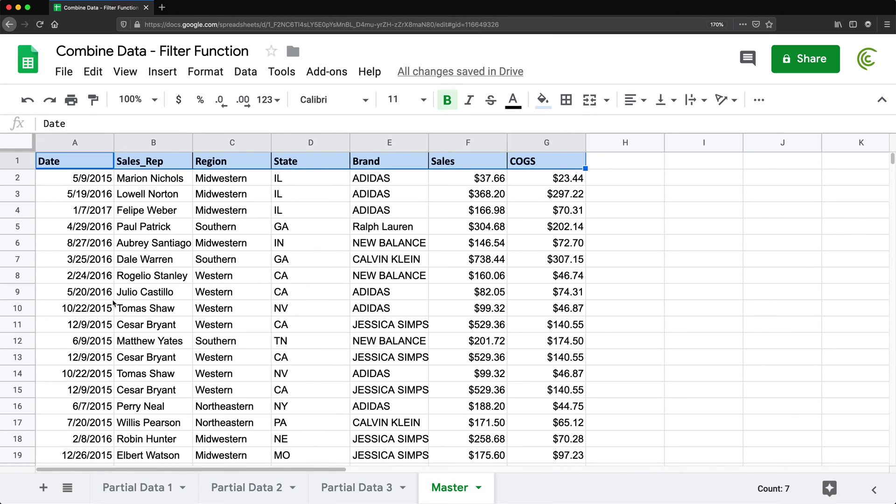
{"action": "scroll", "coordinate": [109, 317], "scroll_direction": "down", "scroll_amount": 4}
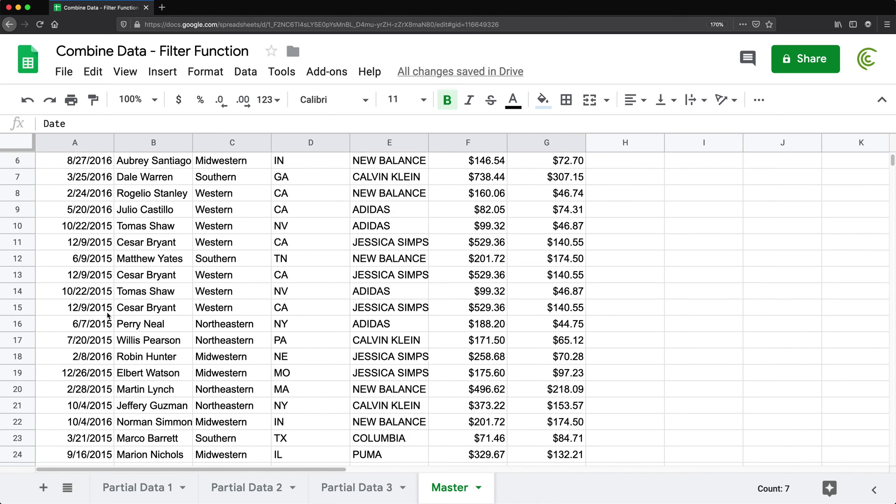
{"action": "scroll", "coordinate": [109, 317], "scroll_direction": "down", "scroll_amount": 2}
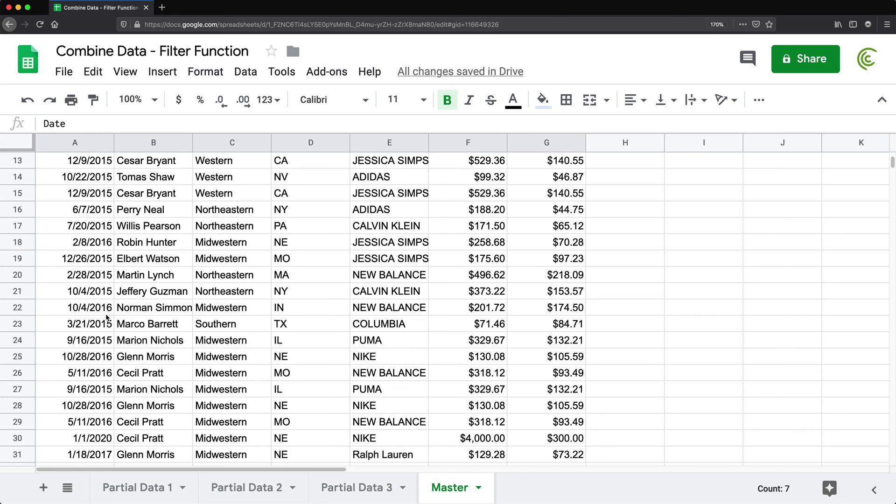
{"action": "scroll", "coordinate": [110, 317], "scroll_direction": "down", "scroll_amount": 1}
{"action": "left_click_drag", "start_coordinate": [79, 411], "coordinate": [583, 410]}
{"action": "scroll", "coordinate": [182, 411], "scroll_direction": "down", "scroll_amount": 2}
{"action": "scroll", "coordinate": [140, 327], "scroll_direction": "up", "scroll_amount": 9}
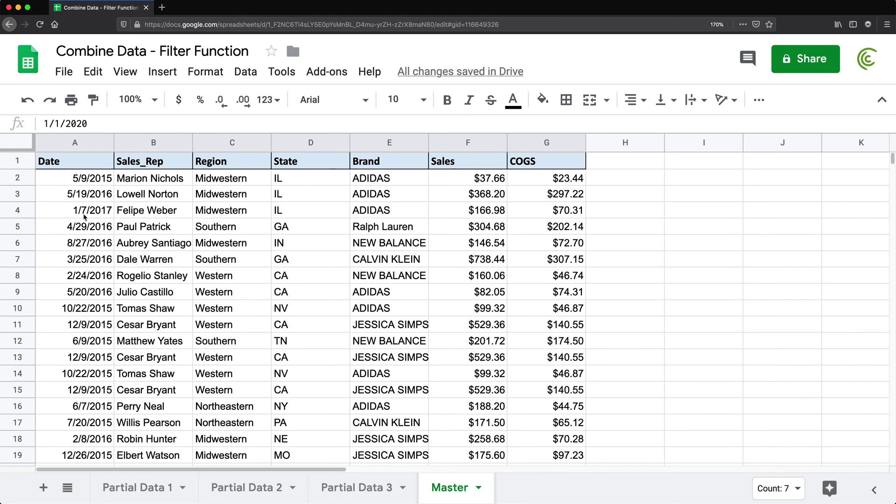
Review the three stacked FILTER expressions of the array formula in Master A2 and exit the cell
{"action": "left_click", "coordinate": [80, 179]}
{"action": "double_click", "coordinate": [80, 180]}
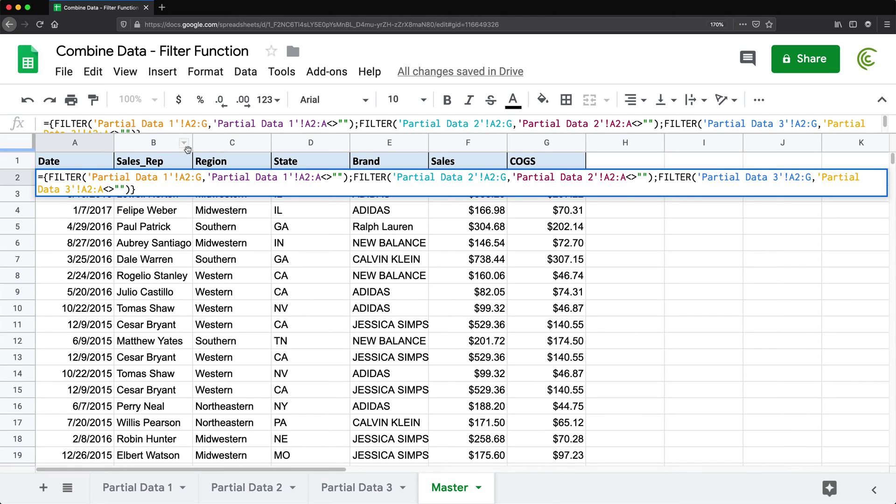
{"action": "left_click", "coordinate": [129, 190]}
{"action": "key", "text": "Return"}
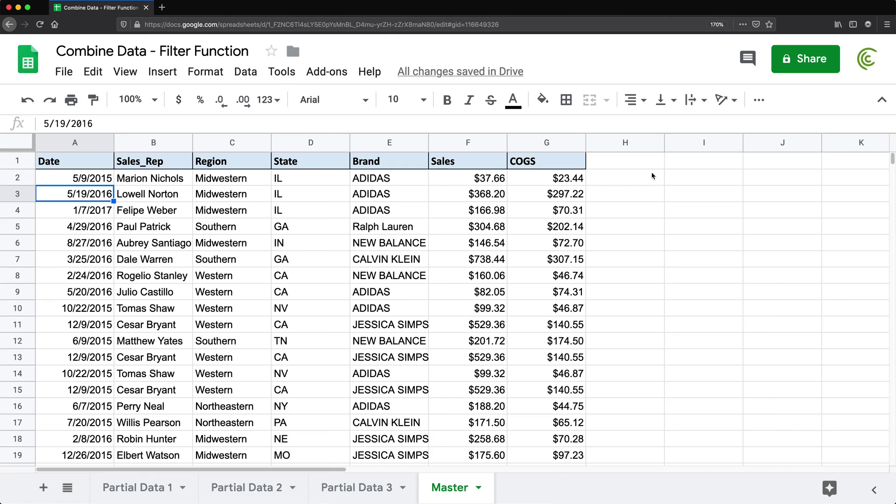
{"action": "left_click_drag", "start_coordinate": [625, 182], "coordinate": [622, 426]}
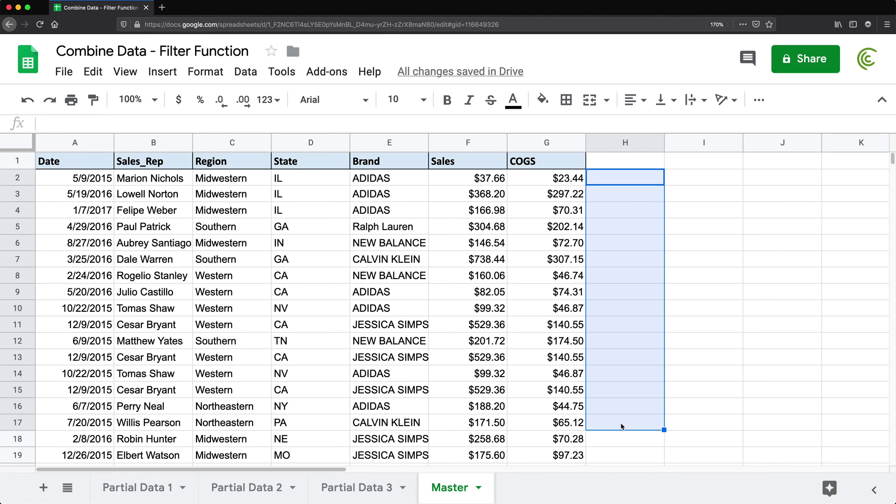
{"action": "left_click", "coordinate": [603, 182]}
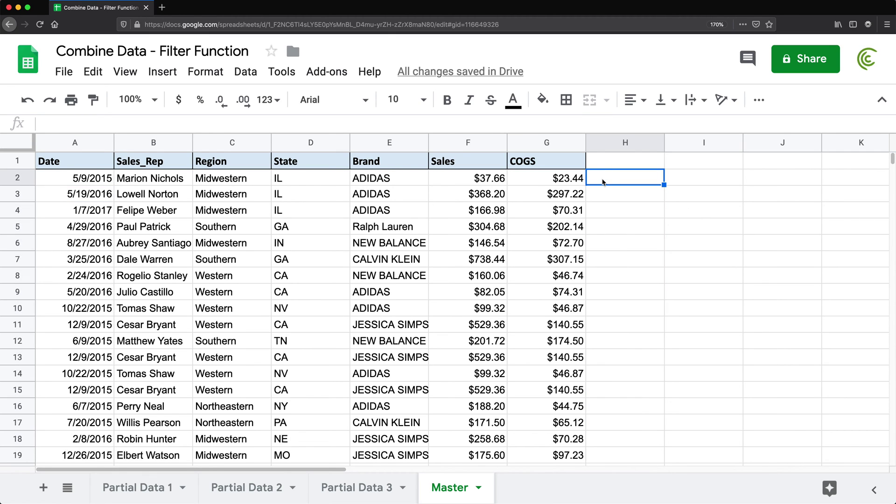
{"action": "left_click_drag", "start_coordinate": [223, 196], "coordinate": [557, 358]}
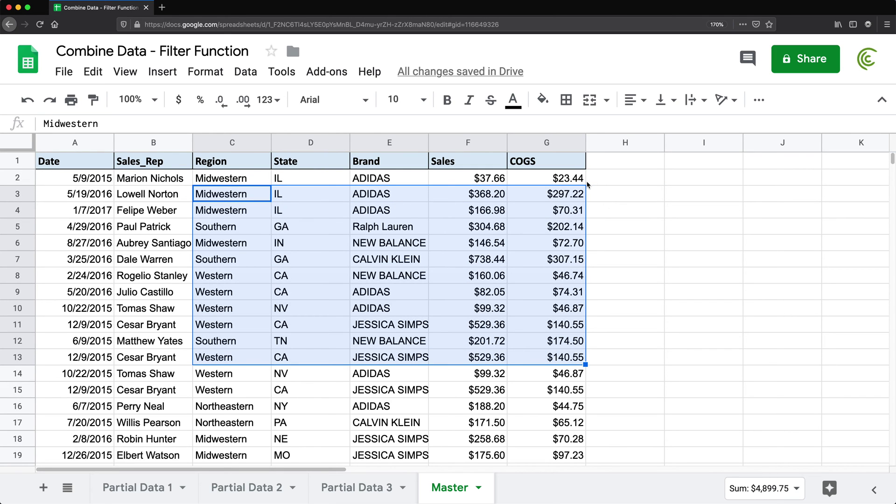
{"action": "key", "text": "super+z"}
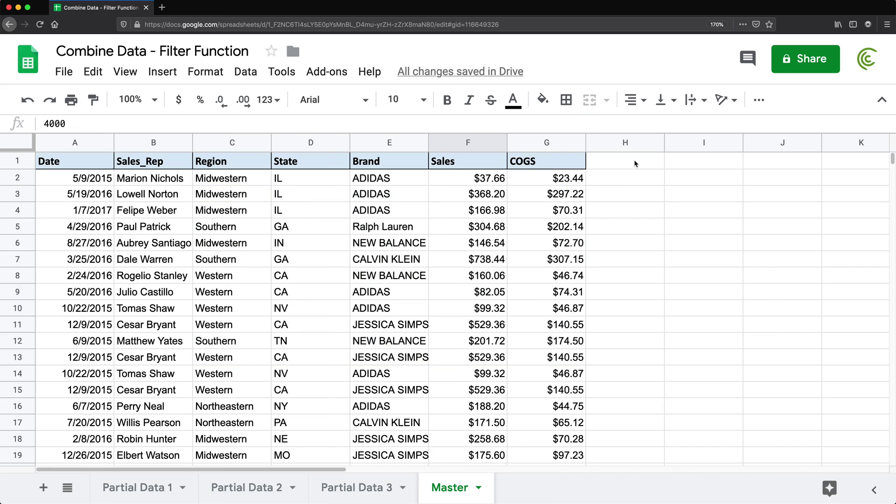
Enlarge the formula bar so the whole A2 formula is readable, and duplicate the Master sheet
{"action": "left_click", "coordinate": [80, 180]}
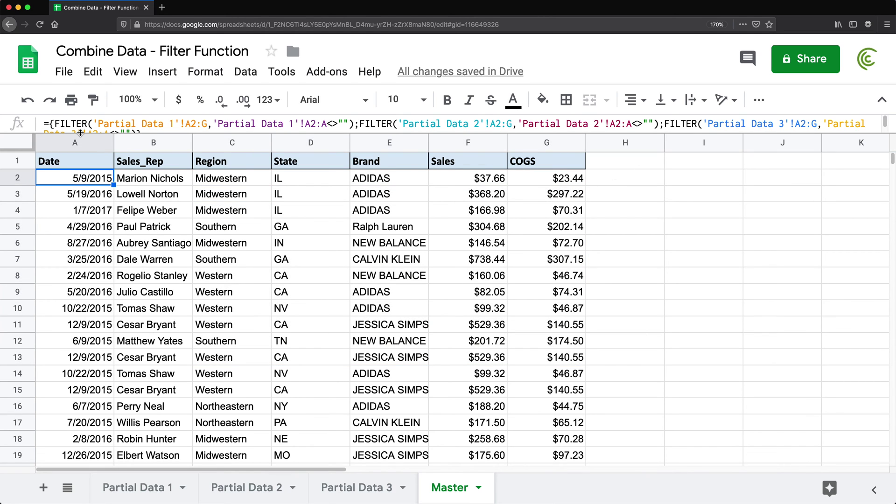
{"action": "left_click_drag", "start_coordinate": [81, 133], "coordinate": [81, 161]}
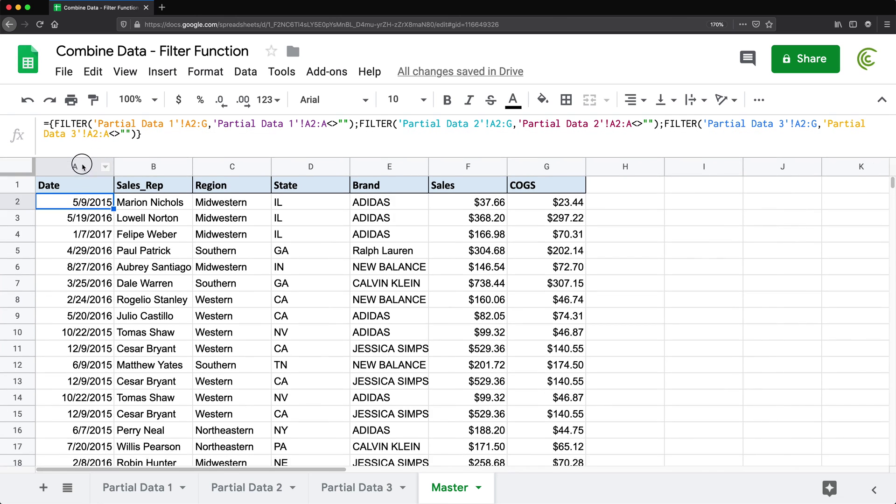
{"action": "left_click", "coordinate": [479, 490]}
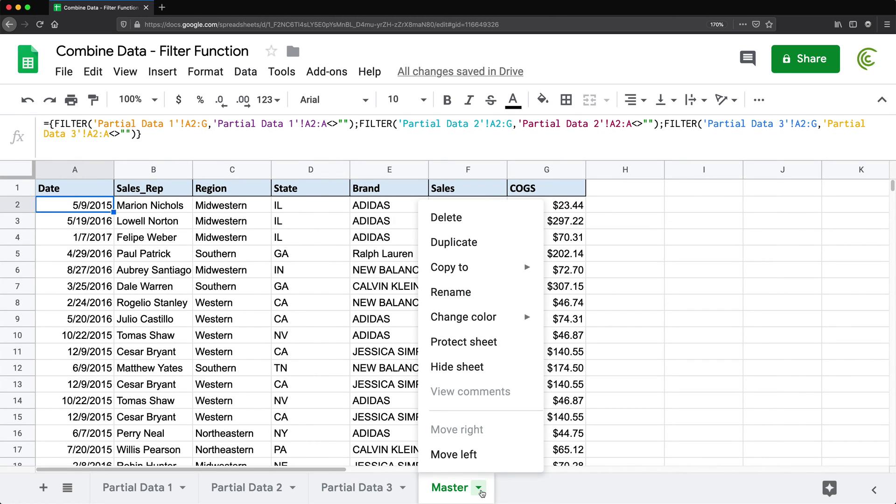
{"action": "left_click", "coordinate": [481, 242]}
Reduce the A2 formula on Copy of Master to =FILTER('Partial Data 1'!A2:G,'Partial Data 1'!A2:A<>"")
{"action": "double_click", "coordinate": [82, 209]}
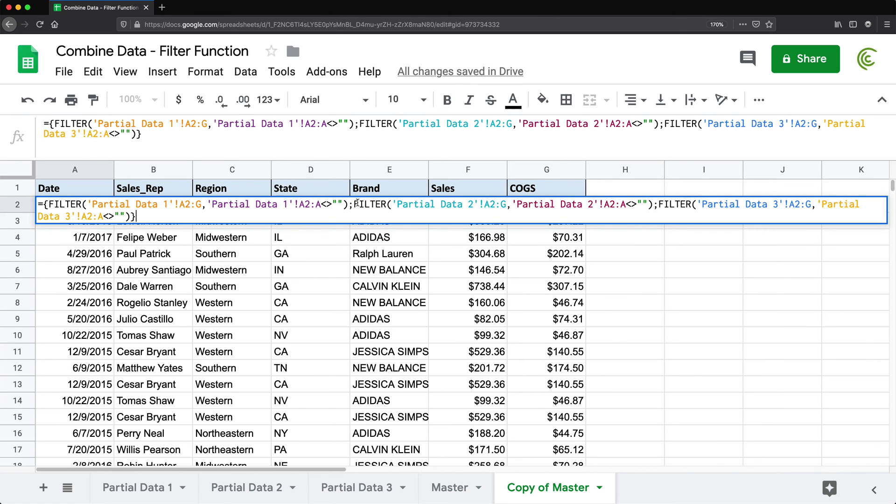
{"action": "left_click_drag", "start_coordinate": [350, 205], "coordinate": [367, 219]}
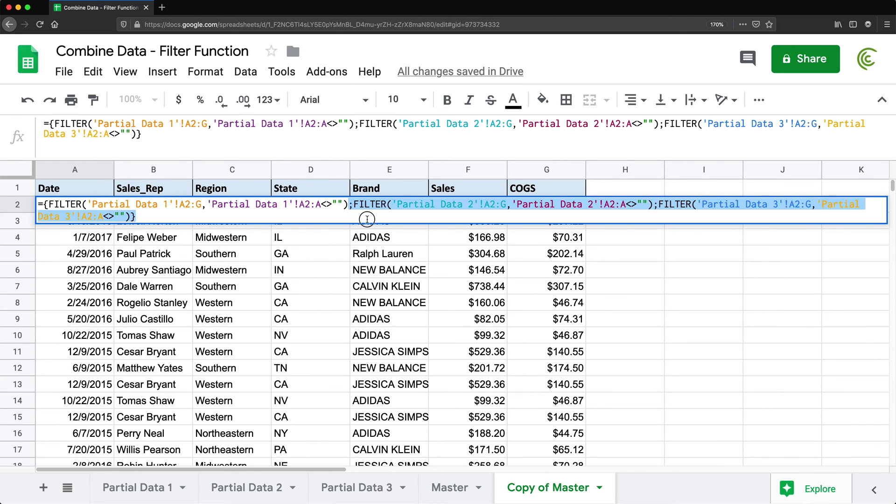
{"action": "key", "text": "BackSpace"}
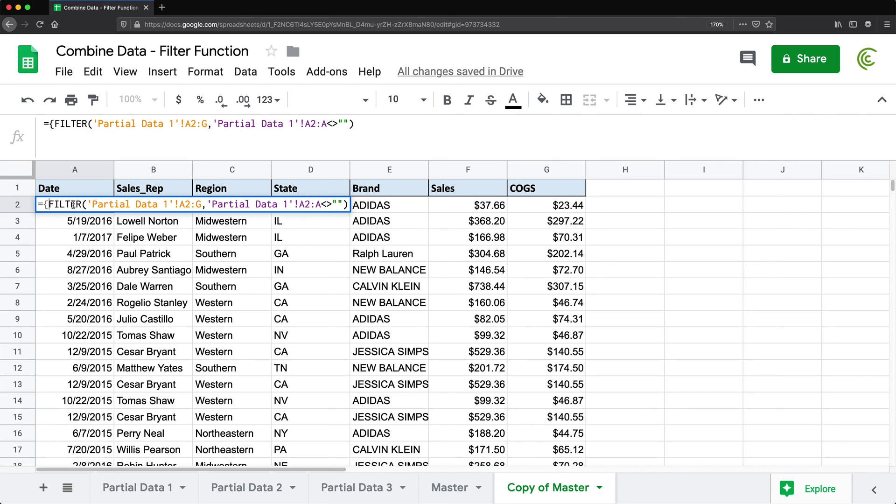
{"action": "key", "text": "BackSpace"}
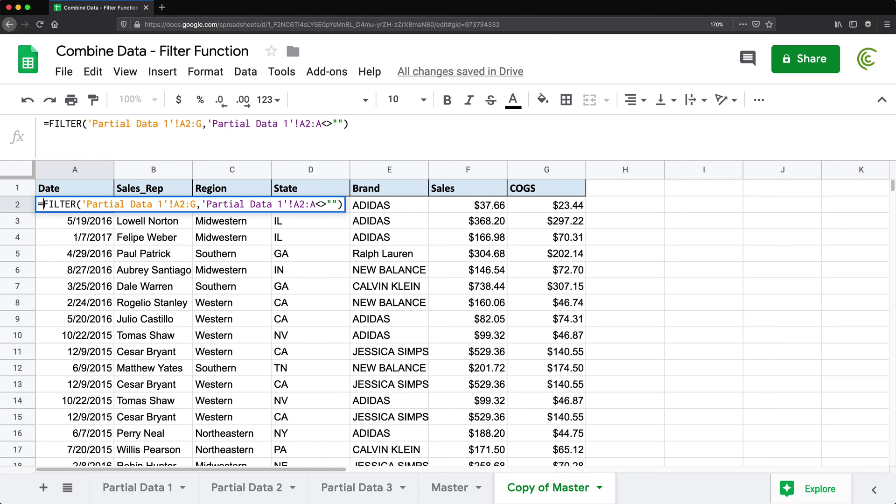
{"action": "key", "text": "Return"}
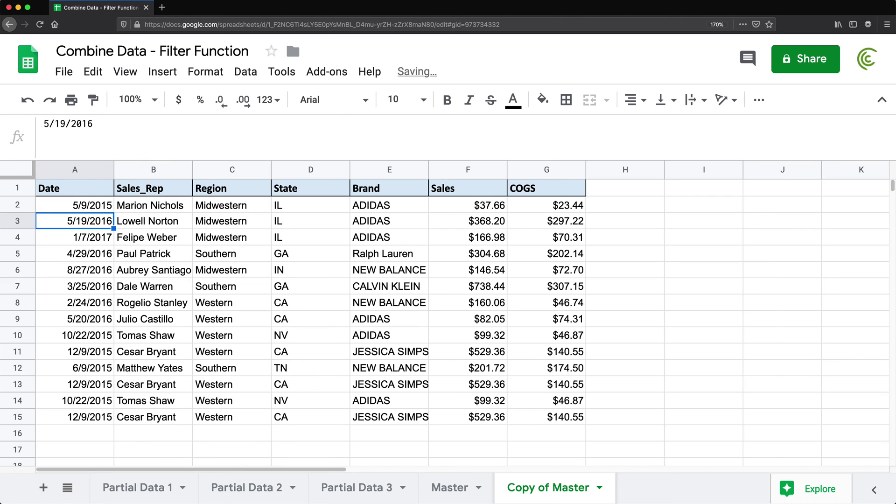
Wrap the 'Partial Data 1'!A2:G range of the A2 FILTER formula in curly brackets and apply the formula
{"action": "left_click", "coordinate": [71, 206]}
{"action": "double_click", "coordinate": [71, 206]}
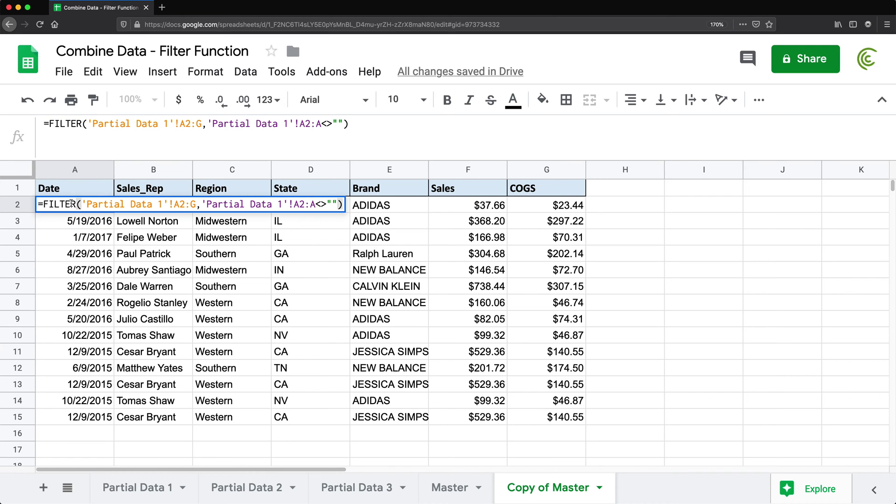
{"action": "left_click", "coordinate": [83, 204]}
{"action": "type", "text": "{"}
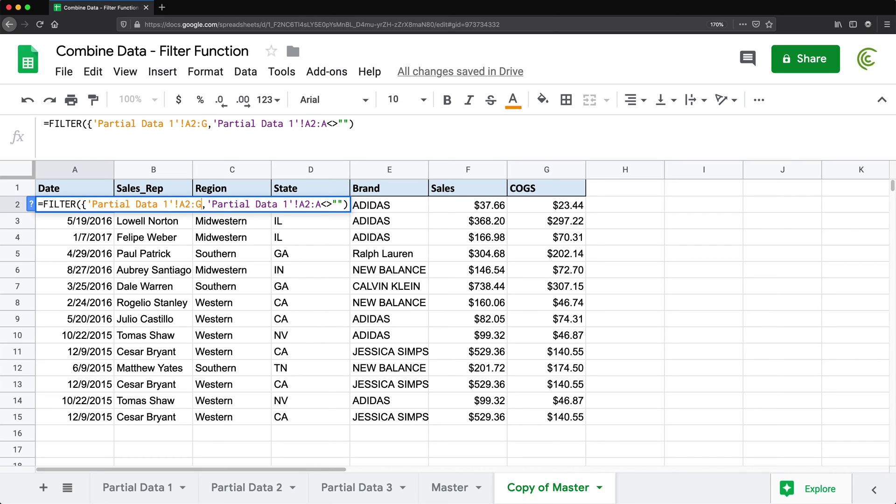
{"action": "type", "text": "}"}
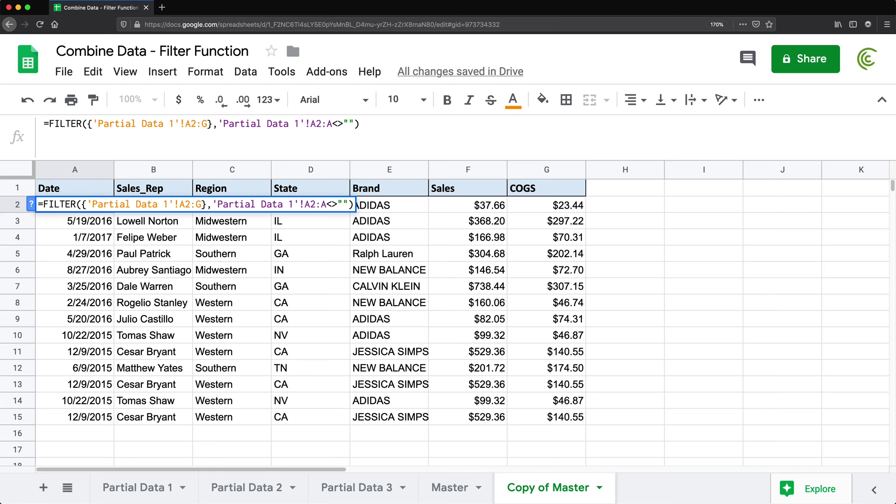
{"action": "key", "text": "Return"}
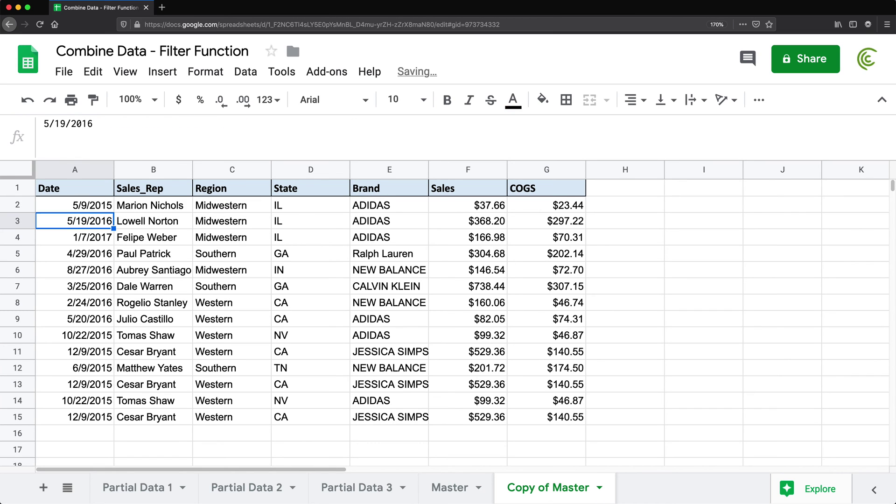
Add the text "Data Tab 1" as an extra column after 'Partial Data 1'!A2:G inside the curly brackets in A2
{"action": "left_click", "coordinate": [92, 209]}
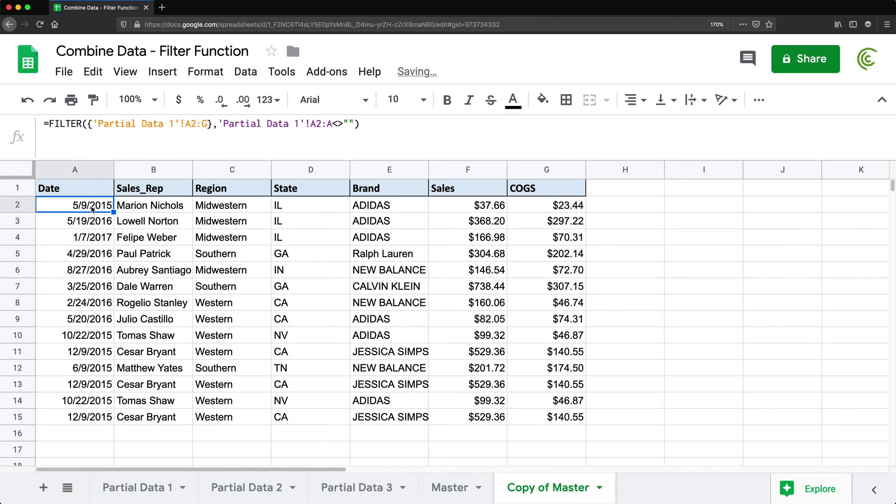
{"action": "double_click", "coordinate": [93, 208]}
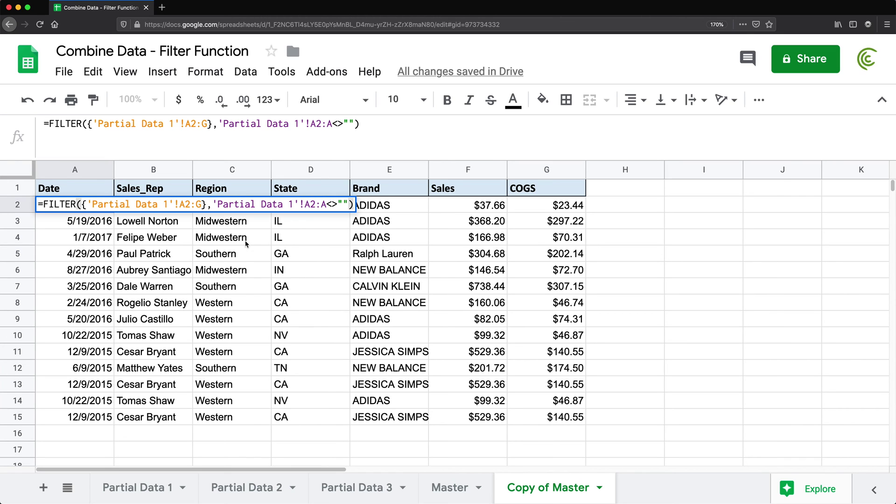
{"action": "left_click", "coordinate": [204, 205]}
{"action": "type", "text": ","}
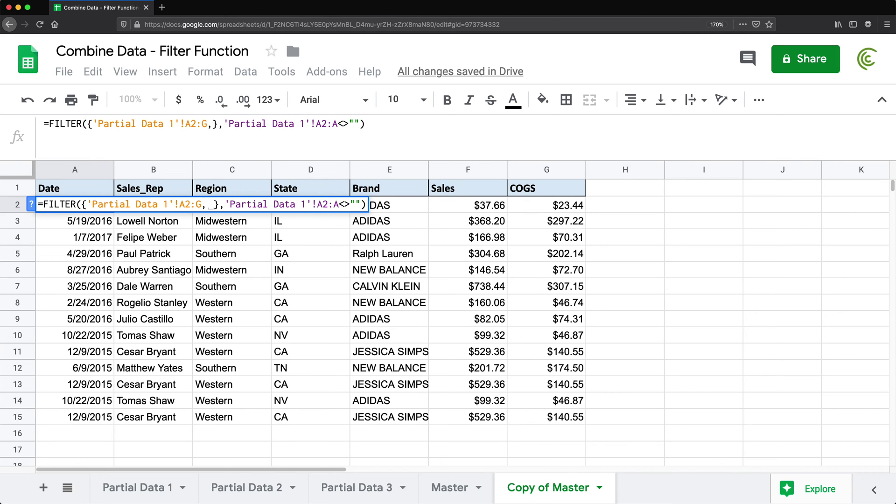
{"action": "type", "text": "\"Data Tab "}
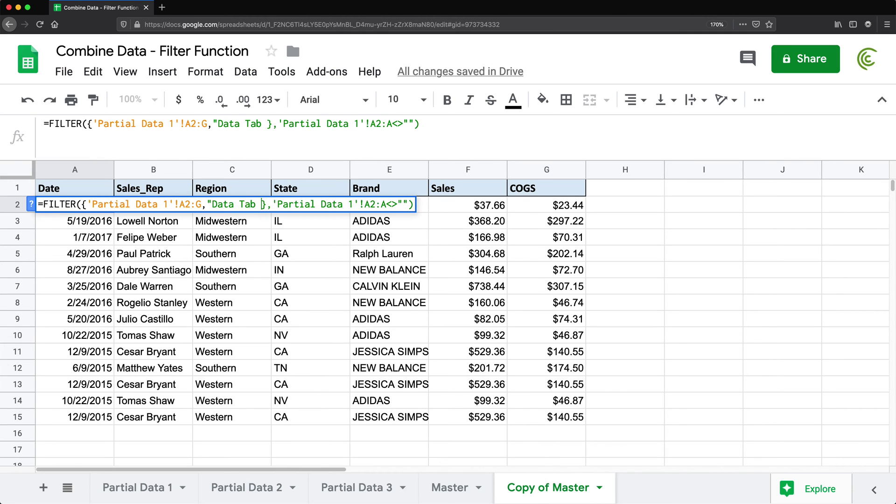
{"action": "type", "text": "1\""}
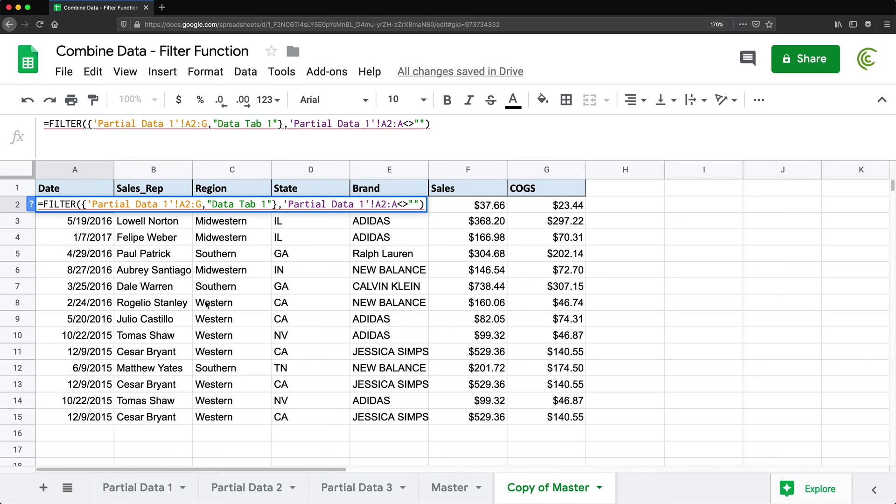
Extend the label text in the A2 formula to "Data Tab 1 - Row " and add an & operator behind it
{"action": "mouse_move", "coordinate": [162, 205]}
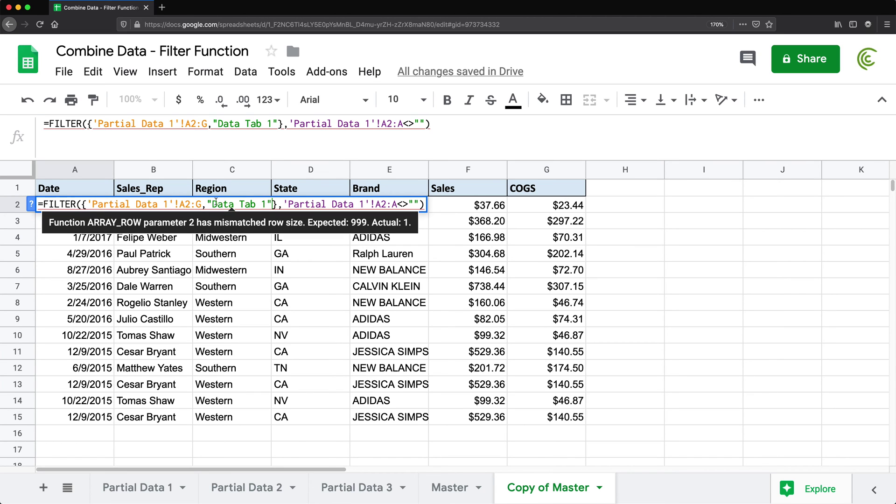
{"action": "left_click_drag", "start_coordinate": [211, 204], "coordinate": [271, 204]}
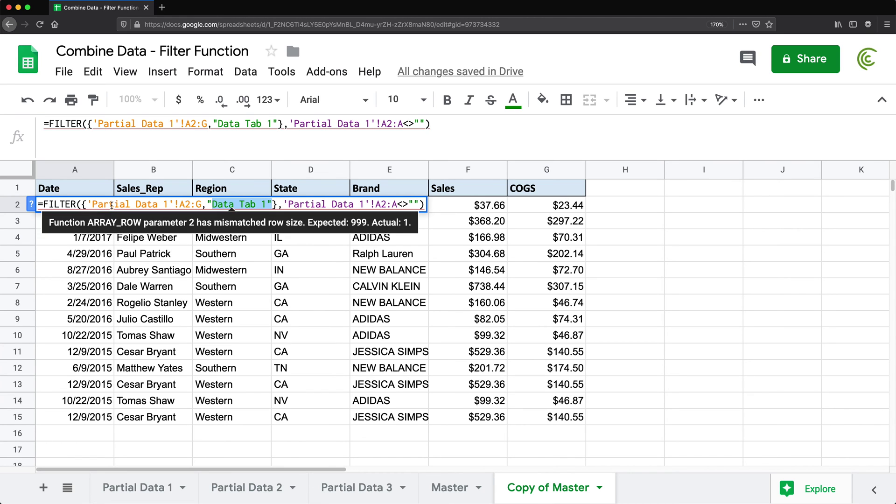
{"action": "left_click_drag", "start_coordinate": [114, 204], "coordinate": [169, 206]}
{"action": "left_click", "coordinate": [268, 204]}
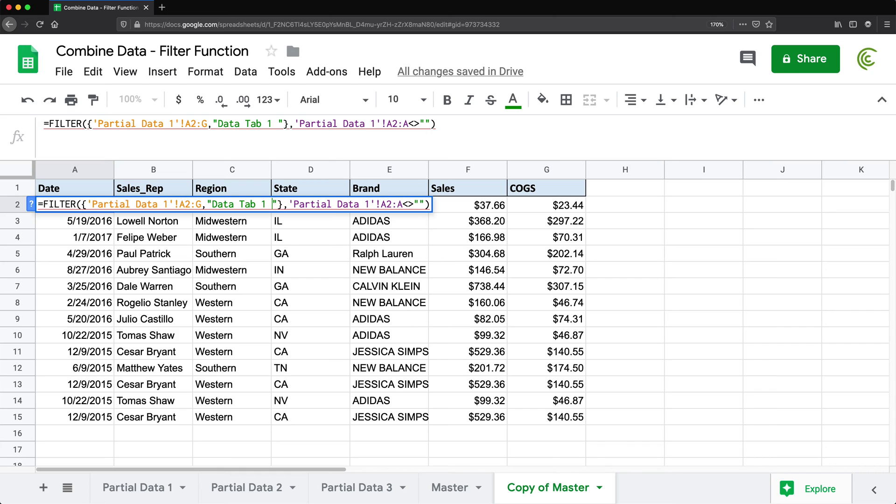
{"action": "type", "text": "- "}
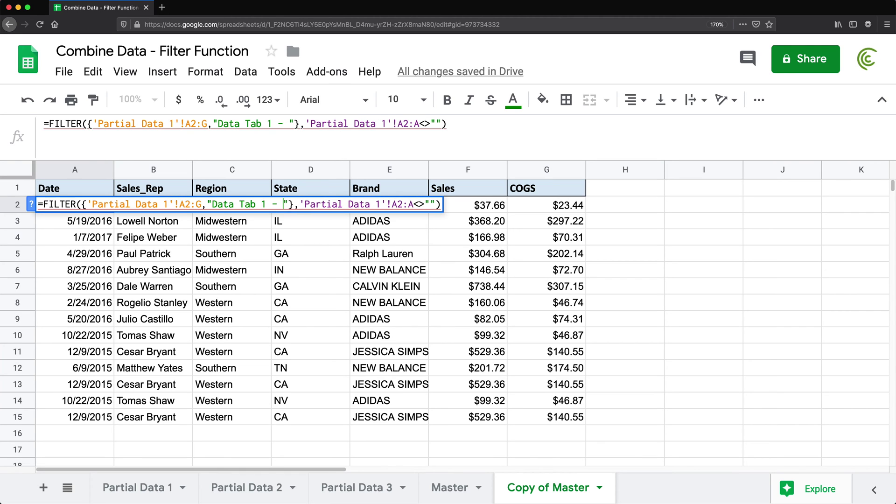
{"action": "type", "text": "Row"}
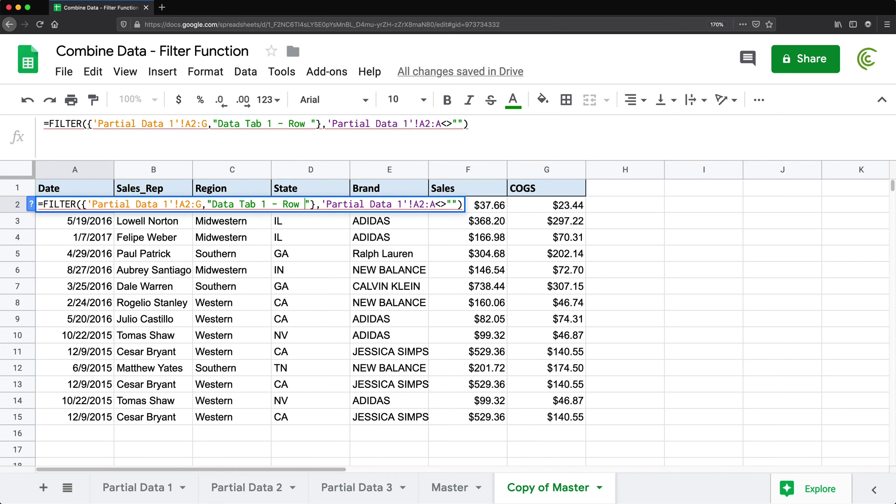
{"action": "left_click", "coordinate": [311, 204]}
{"action": "type", "text": "&"}
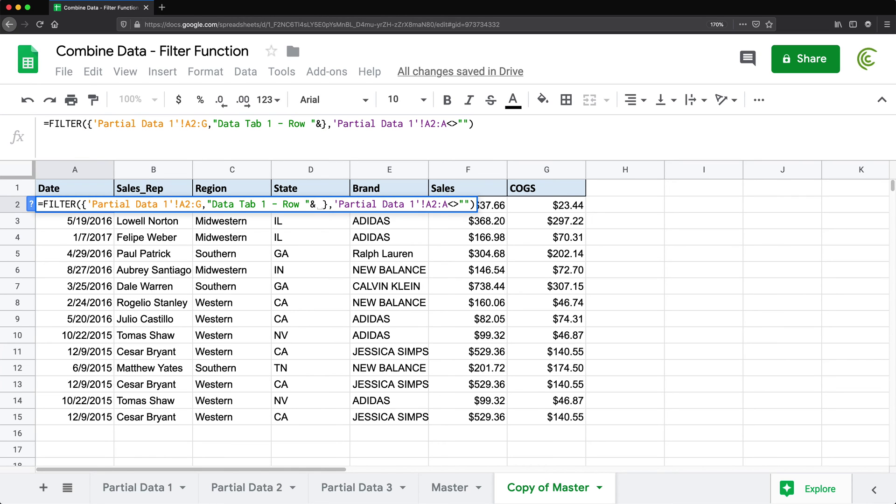
Append ROW('Partial Data 1'!A2:A) to the label in the A2 formula, apply it, and check the label in H2
{"action": "type", "text": "ROW()"}
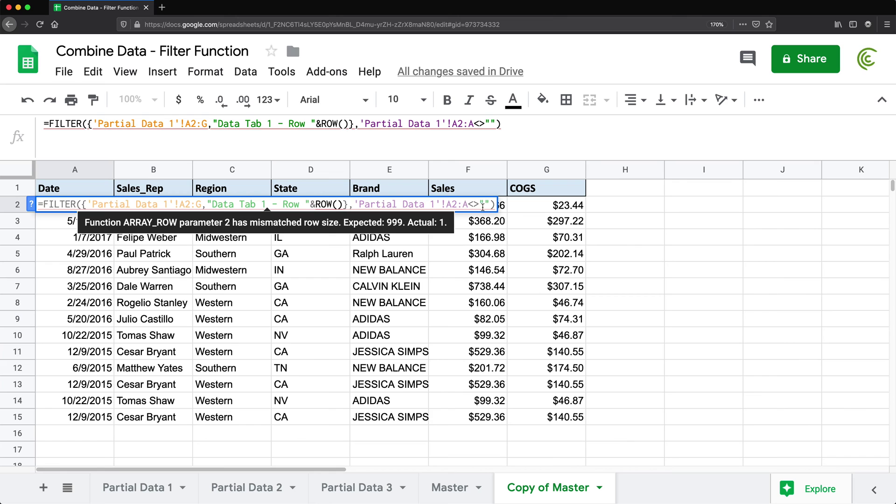
{"action": "double_click", "coordinate": [362, 206]}
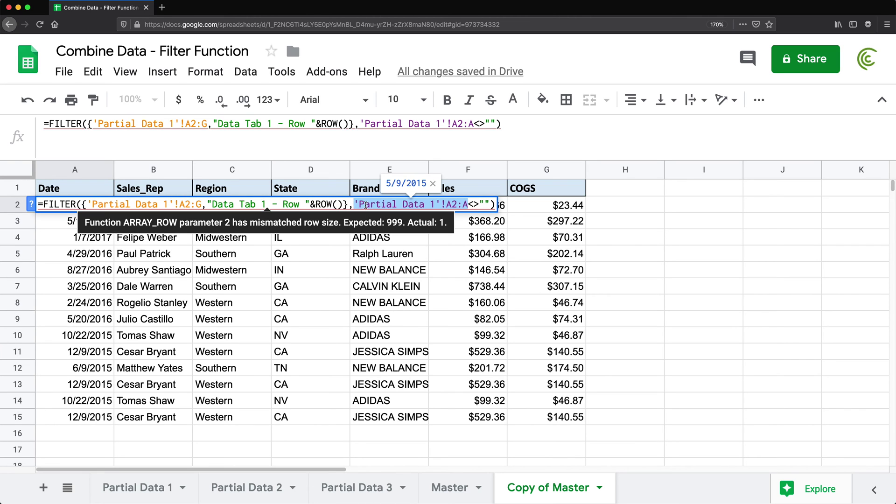
{"action": "key", "text": "ctrl+c"}
{"action": "left_click", "coordinate": [337, 205]}
{"action": "key", "text": "ctrl+v"}
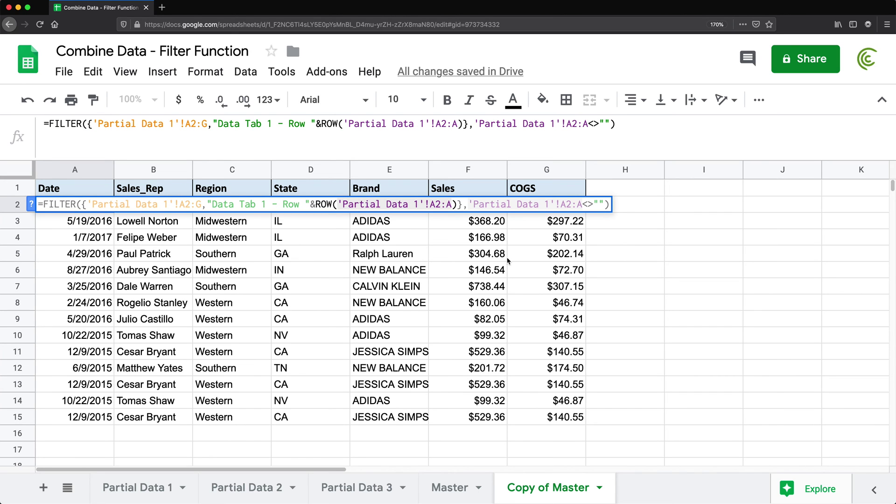
{"action": "key", "text": "Return"}
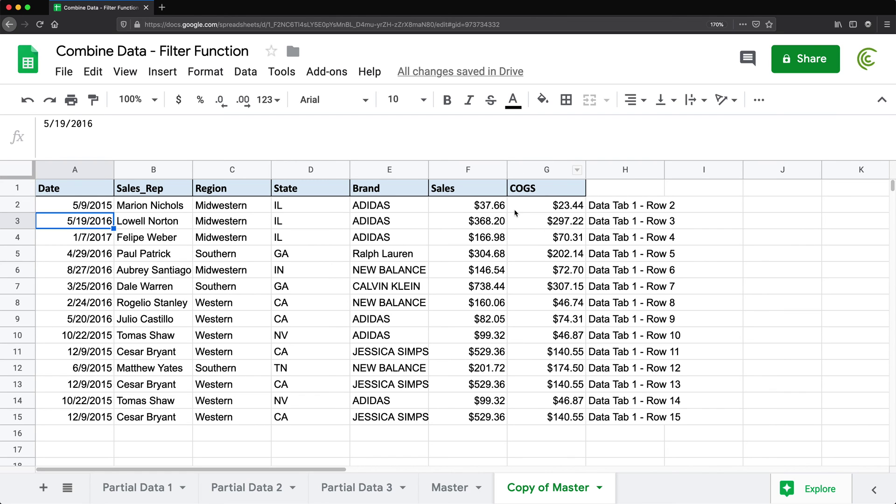
{"action": "left_click", "coordinate": [529, 207]}
{"action": "left_click", "coordinate": [607, 206]}
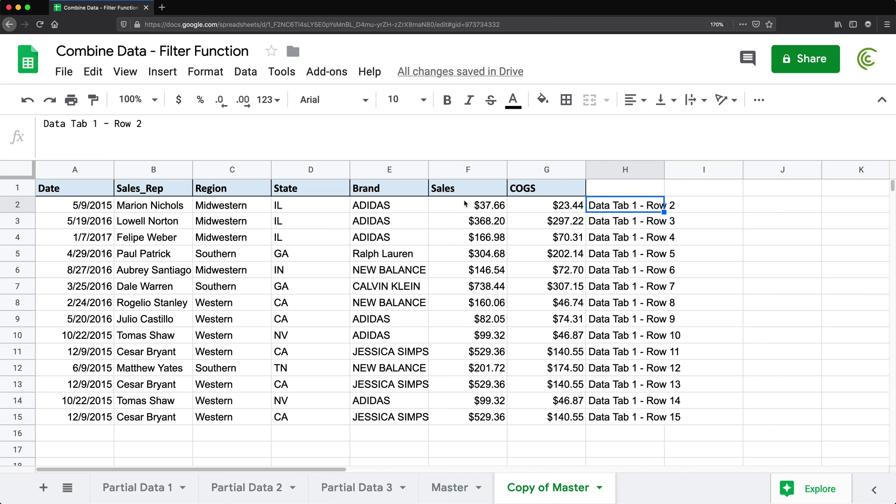
Try a backslash as the column separator inside the array of the A2 formula and restore the comma
{"action": "double_click", "coordinate": [76, 205]}
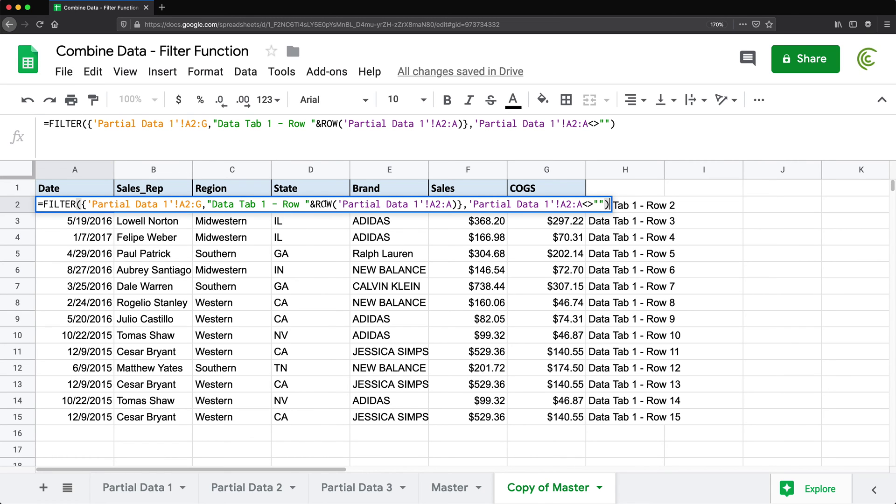
{"action": "left_click", "coordinate": [198, 204]}
{"action": "type", "text": "\\"}
{"action": "key", "text": "BackSpace"}
{"action": "type", "text": ","}
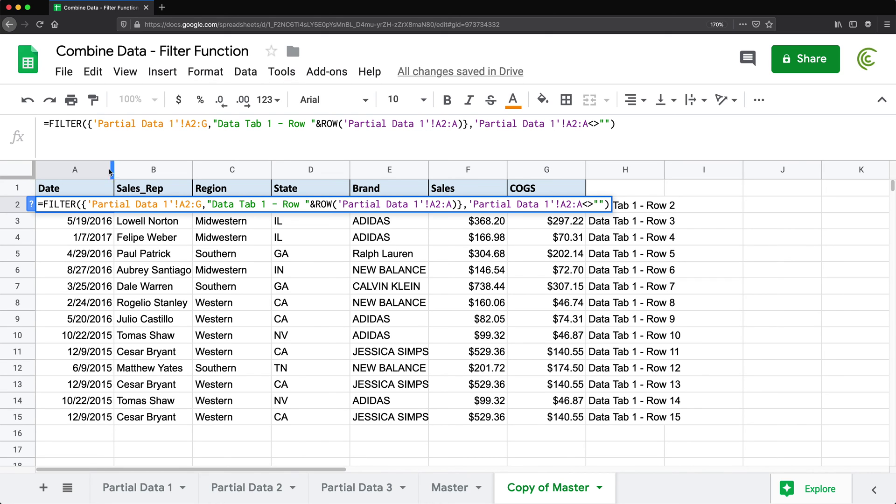
Wrap the whole FILTER function in the A2 formula in an outer pair of curly brackets and apply it
{"action": "left_click", "coordinate": [50, 123]}
{"action": "type", "text": "{"}
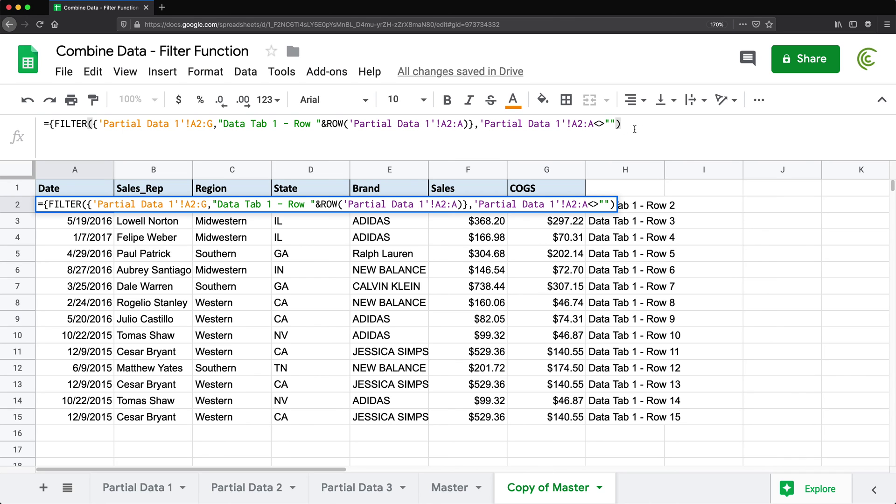
{"action": "type", "text": "}"}
{"action": "key", "text": "Return"}
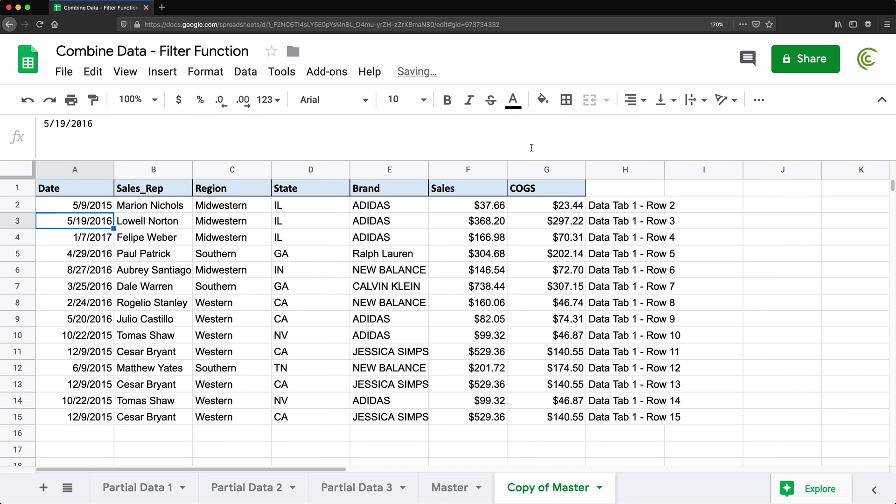
Add a semicolon after the FILTER in A2 and place an indented copy of that FILTER on a second line inside the outer brackets
{"action": "left_click", "coordinate": [94, 206]}
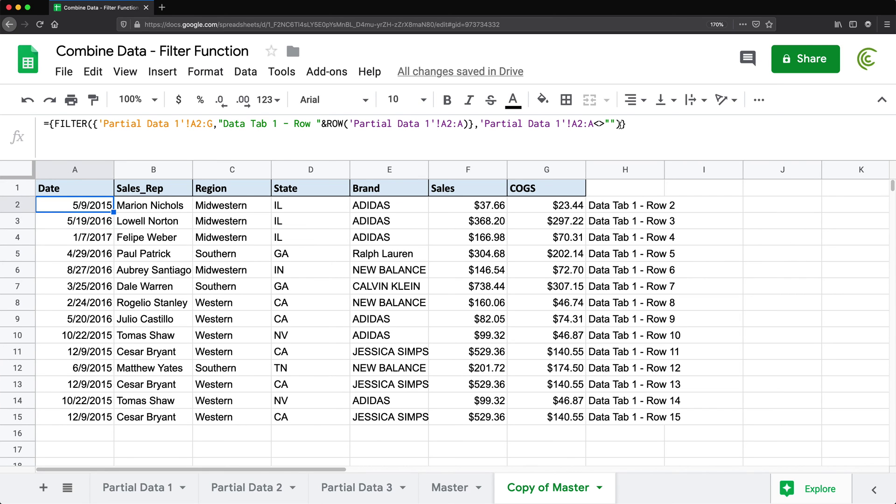
{"action": "left_click_drag", "start_coordinate": [622, 123], "coordinate": [54, 124]}
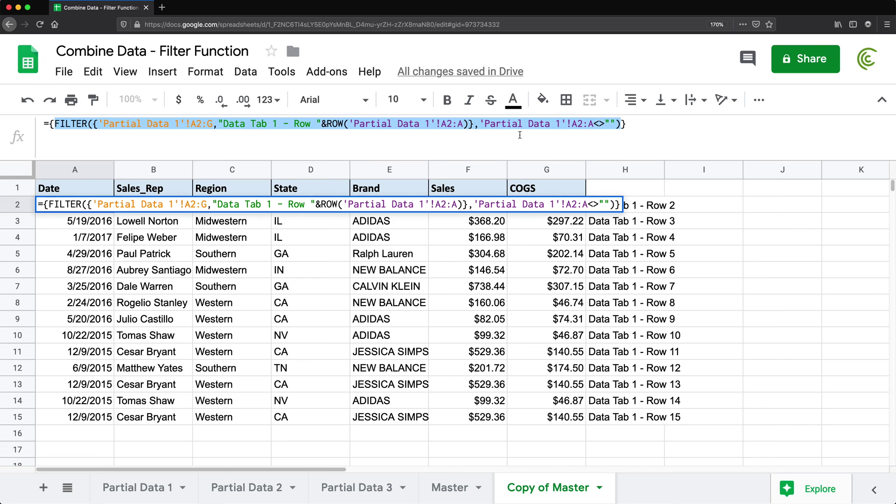
{"action": "left_click", "coordinate": [617, 124]}
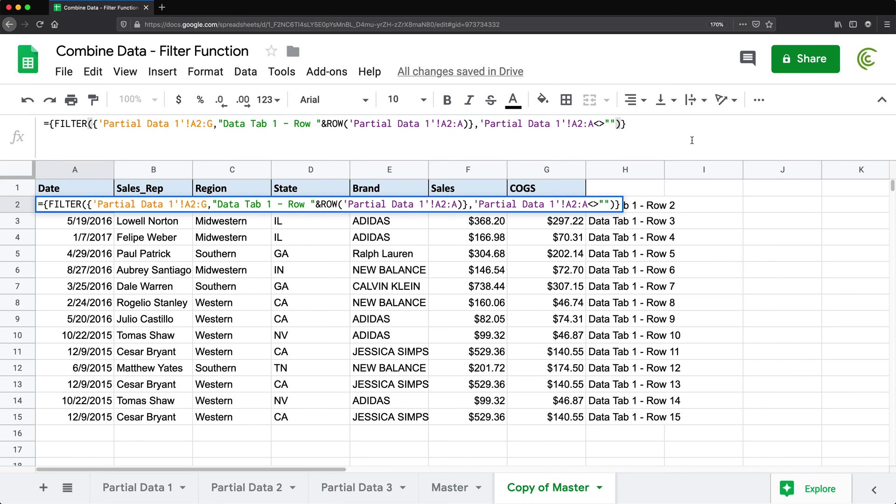
{"action": "type", "text": ";"}
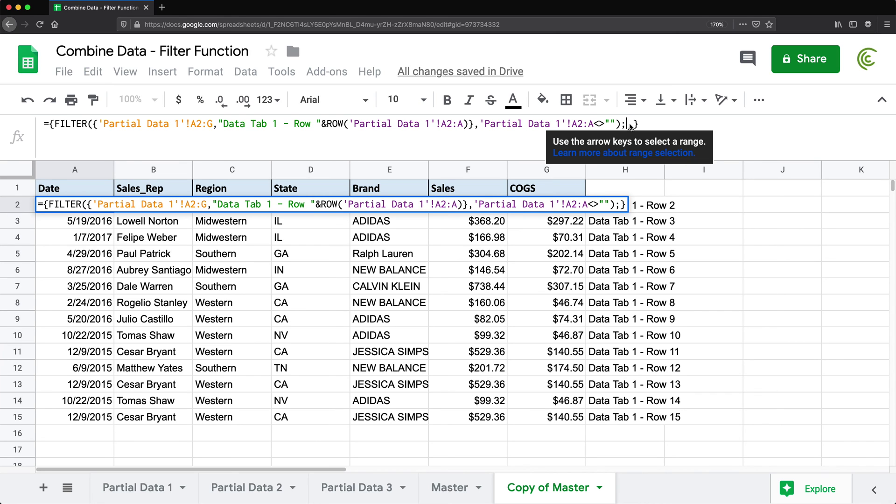
{"action": "key", "text": "alt+Return"}
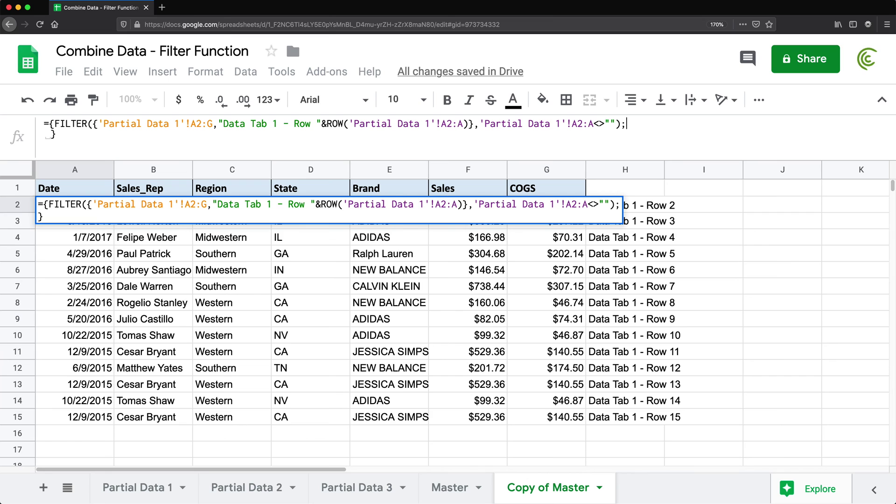
{"action": "key", "text": "super+v"}
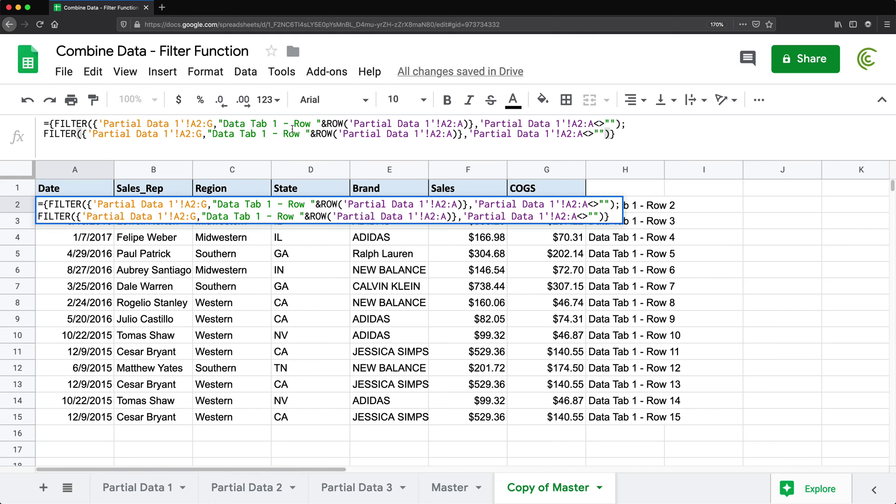
{"action": "left_click", "coordinate": [45, 135]}
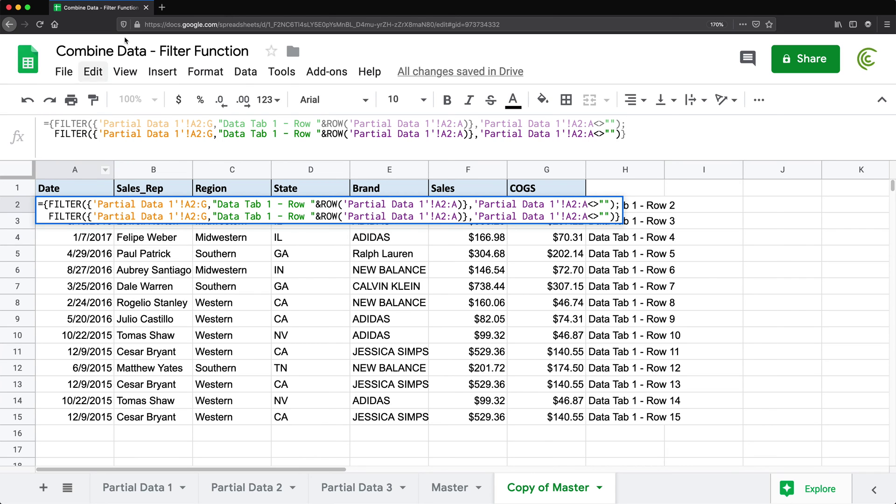
Add a semicolon after the second FILTER in A2 and place another copy of it on a third line
{"action": "left_click", "coordinate": [622, 135]}
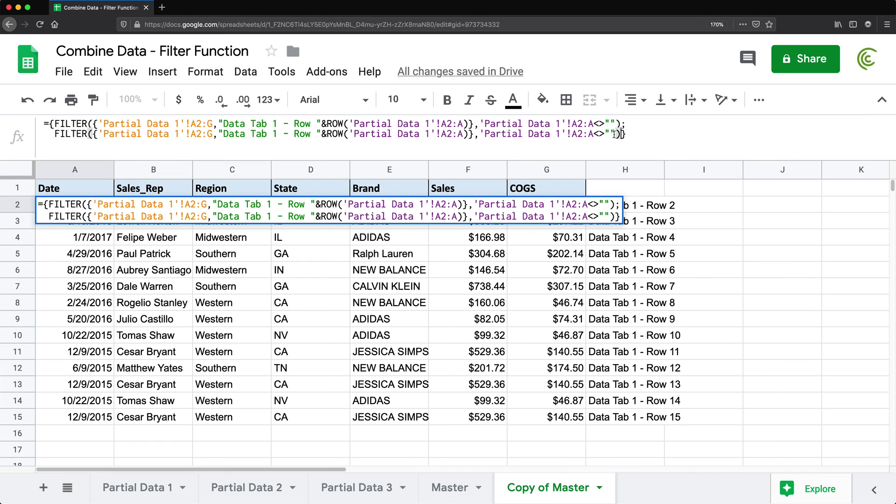
{"action": "left_click_drag", "start_coordinate": [619, 134], "coordinate": [55, 135]}
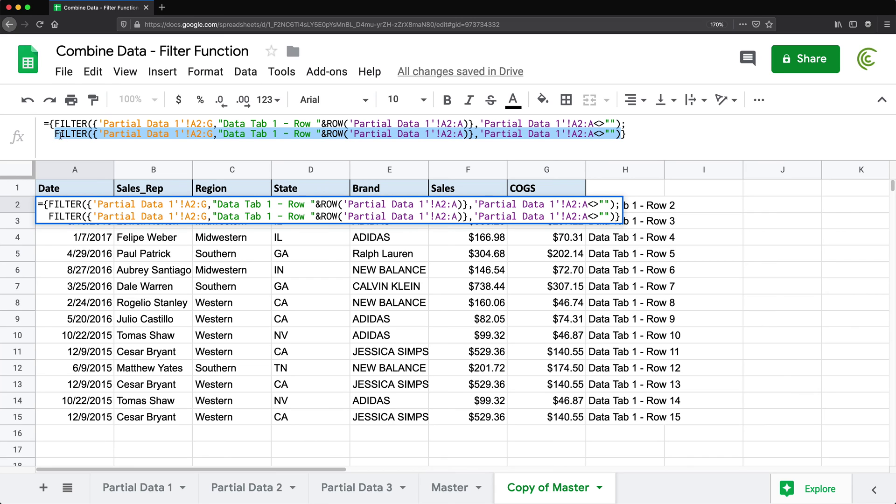
{"action": "left_click", "coordinate": [620, 134]}
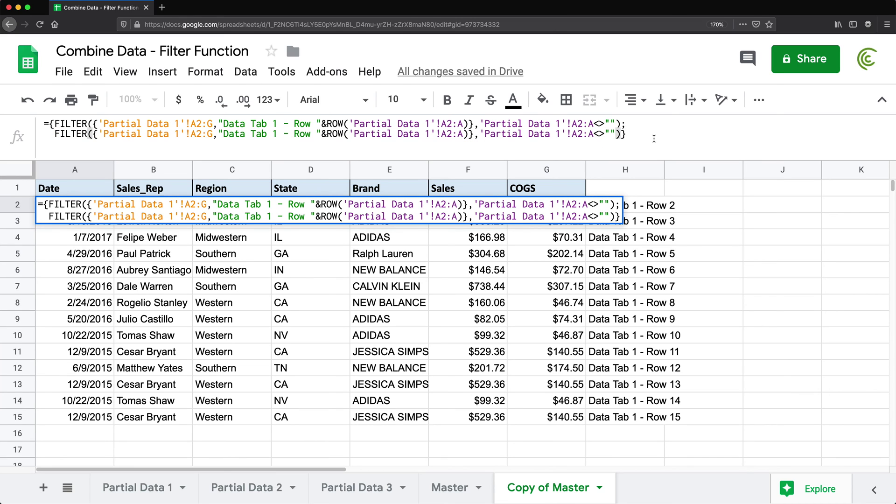
{"action": "type", "text": ";"}
{"action": "key", "text": "ctrl+Return"}
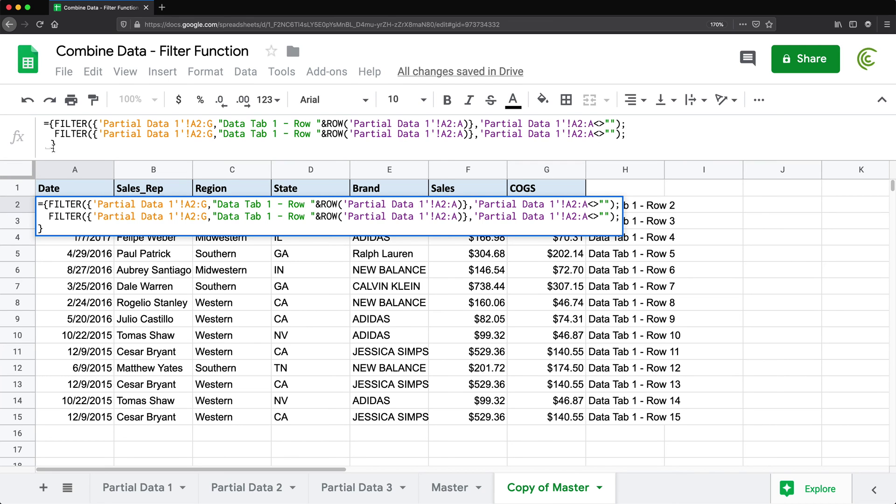
{"action": "key", "text": "super+v"}
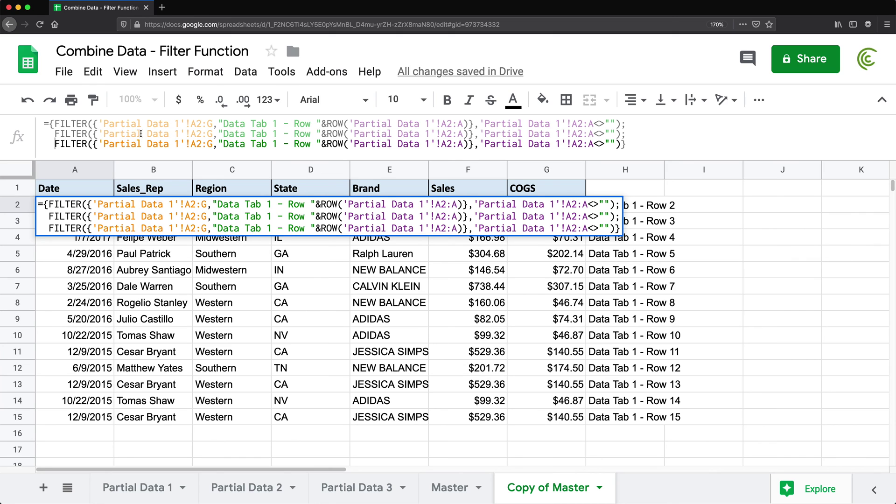
Point the A2:G data ranges of the second and third FILTER to 'Partial Data 2' and 'Partial Data 3'
{"action": "left_click", "coordinate": [182, 134]}
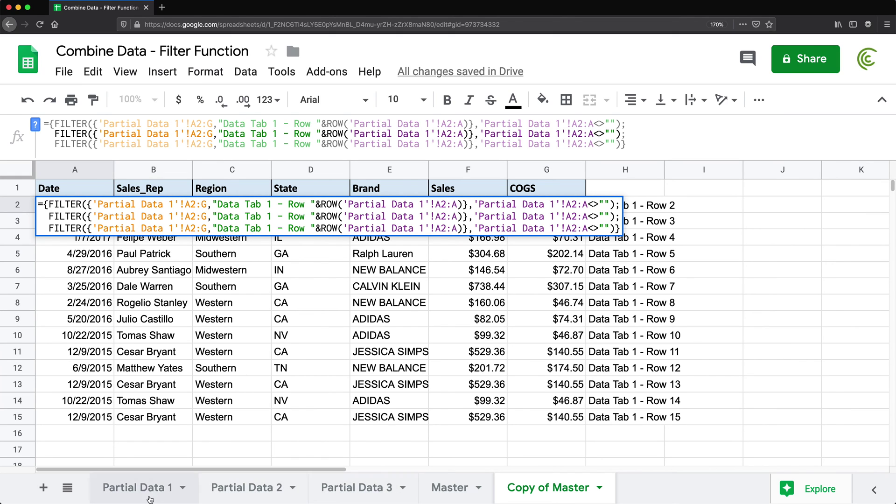
{"action": "double_click", "coordinate": [178, 134]}
{"action": "type", "text": "2"}
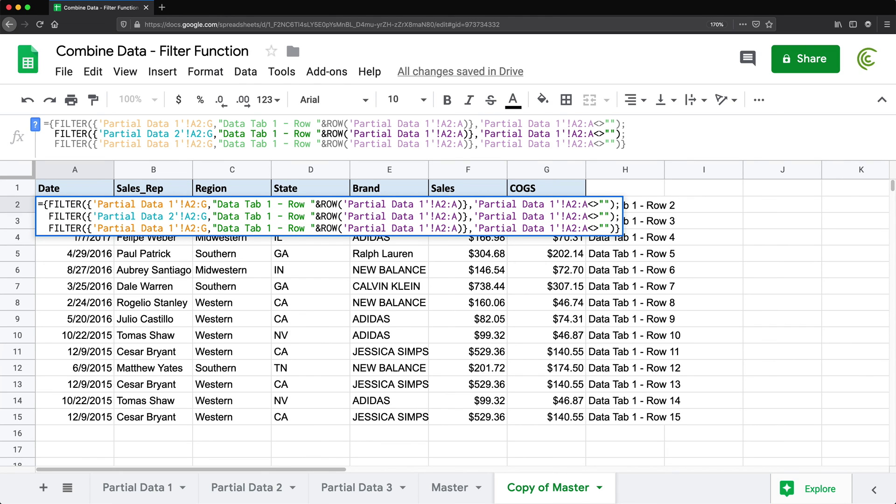
{"action": "left_click", "coordinate": [178, 144]}
{"action": "type", "text": "3"}
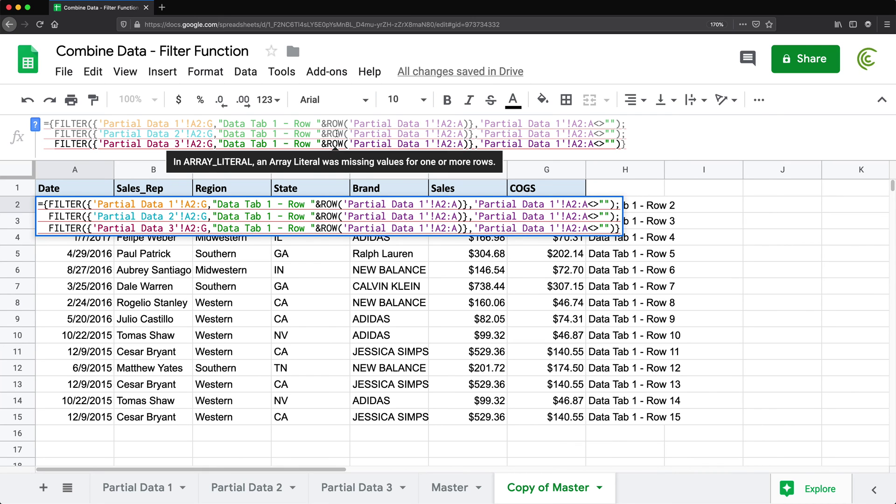
Change the label texts in the second and third FILTER to "Data Tab 2 - Row " and "Data Tab 3 - Row "
{"action": "left_click", "coordinate": [276, 135]}
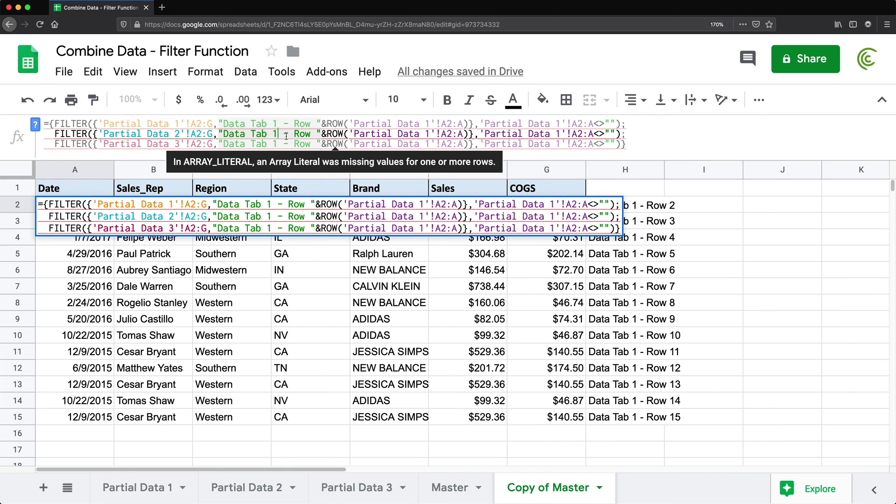
{"action": "key", "text": "BackSpace"}
{"action": "type", "text": "2"}
{"action": "left_click", "coordinate": [276, 144]}
{"action": "key", "text": "BackSpace"}
{"action": "type", "text": "3"}
Point the ROW and condition references of the second and third FILTER to 'Partial Data 2' and 'Partial Data 3', and apply the formula
{"action": "left_click", "coordinate": [430, 134]}
{"action": "key", "text": "BackSpace"}
{"action": "type", "text": "2"}
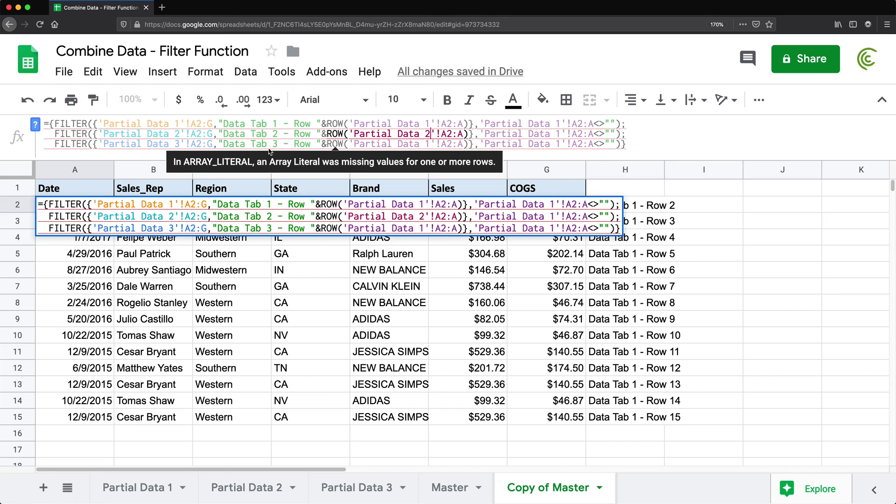
{"action": "left_click", "coordinate": [552, 134]}
{"action": "key", "text": "BackSpace"}
{"action": "type", "text": "2"}
{"action": "left_click", "coordinate": [552, 144]}
{"action": "key", "text": "BackSpace"}
{"action": "type", "text": "3"}
{"action": "left_click", "coordinate": [431, 143]}
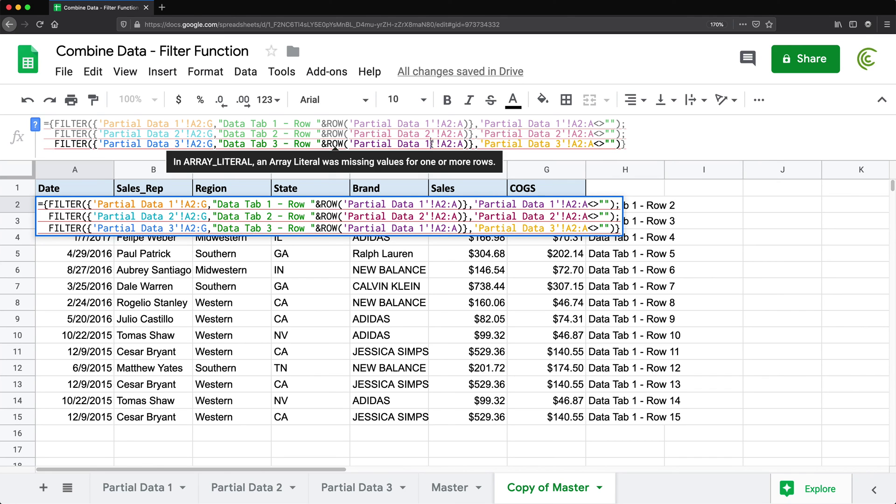
{"action": "key", "text": "BackSpace"}
{"action": "type", "text": "3"}
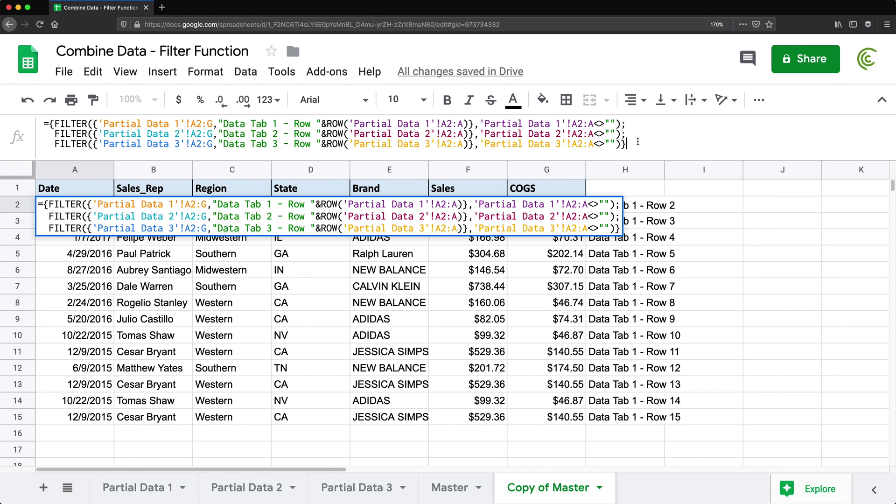
{"action": "key", "text": "Return"}
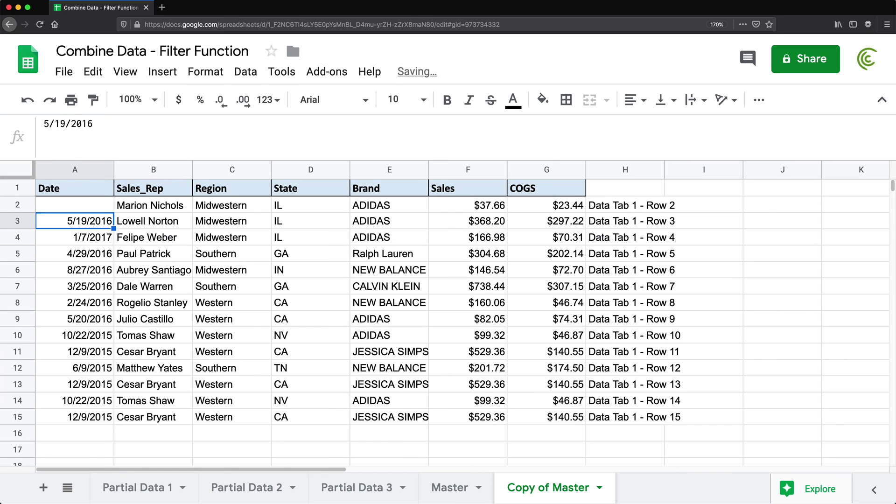
Fit column H to its contents and add the header "Location" in H1, formatted like the COGS header
{"action": "double_click", "coordinate": [665, 169]}
{"action": "left_click", "coordinate": [537, 194]}
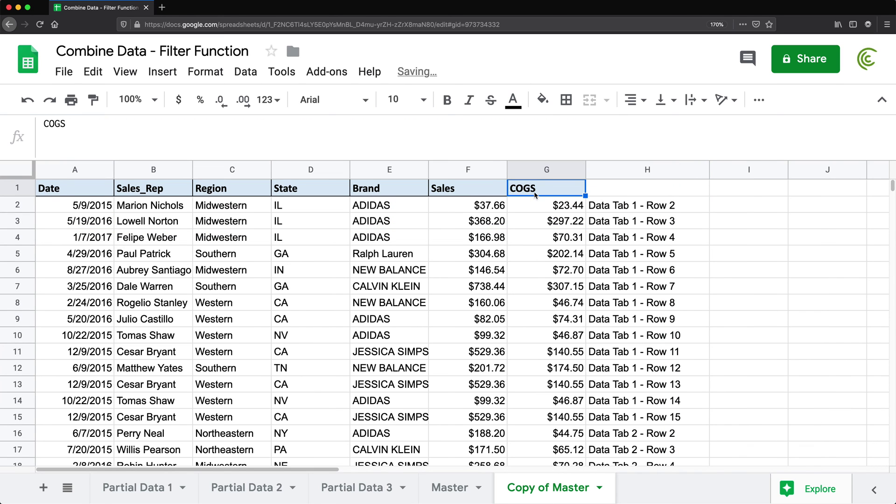
{"action": "key", "text": "ctrl+c"}
{"action": "left_click", "coordinate": [600, 195]}
{"action": "key", "text": "ctrl+v"}
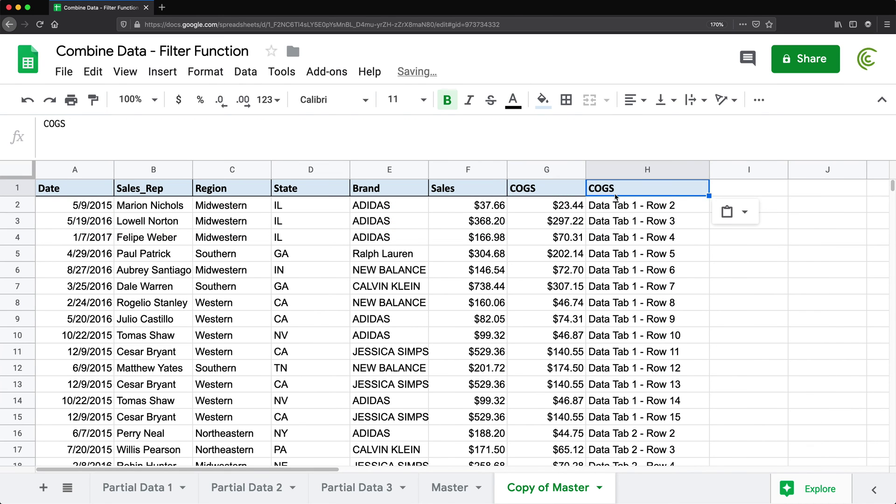
{"action": "type", "text": "Location"}
{"action": "key", "text": "Return"}
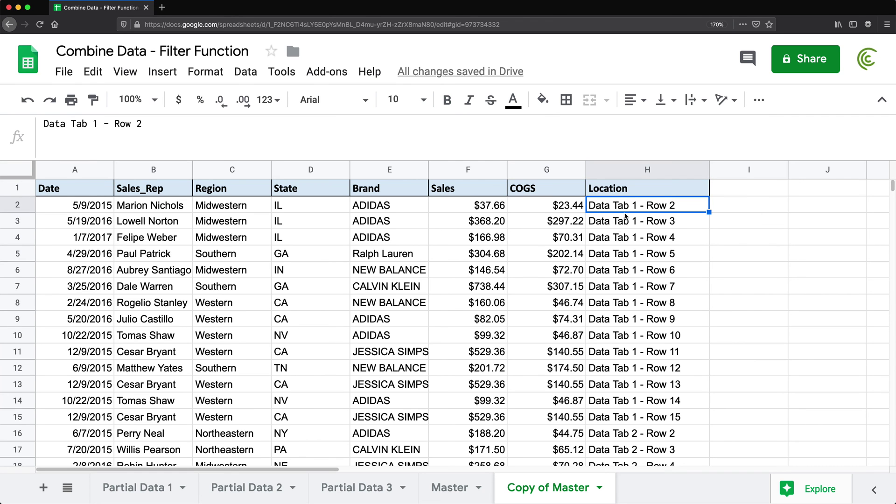
Compare row 19 of Copy of Master and its Location label with row 5 of Partial Data 2
{"action": "scroll", "coordinate": [387, 339], "scroll_direction": "down", "scroll_amount": 4}
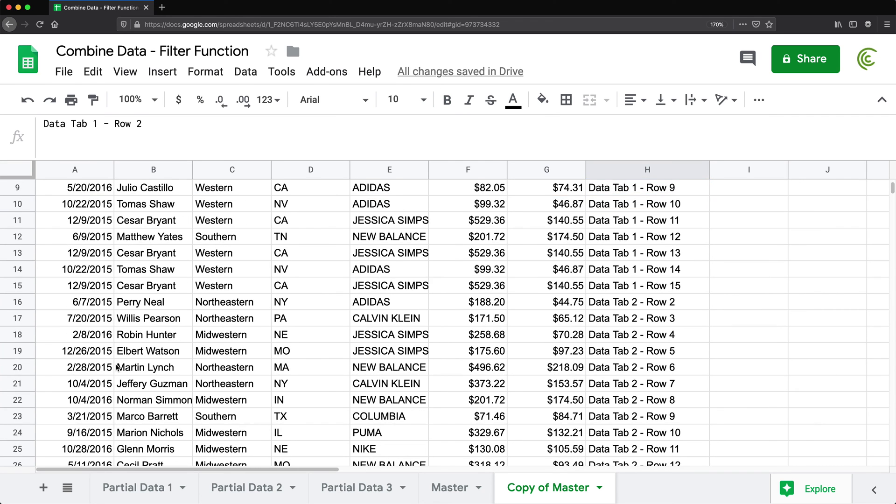
{"action": "left_click_drag", "start_coordinate": [88, 352], "coordinate": [538, 357]}
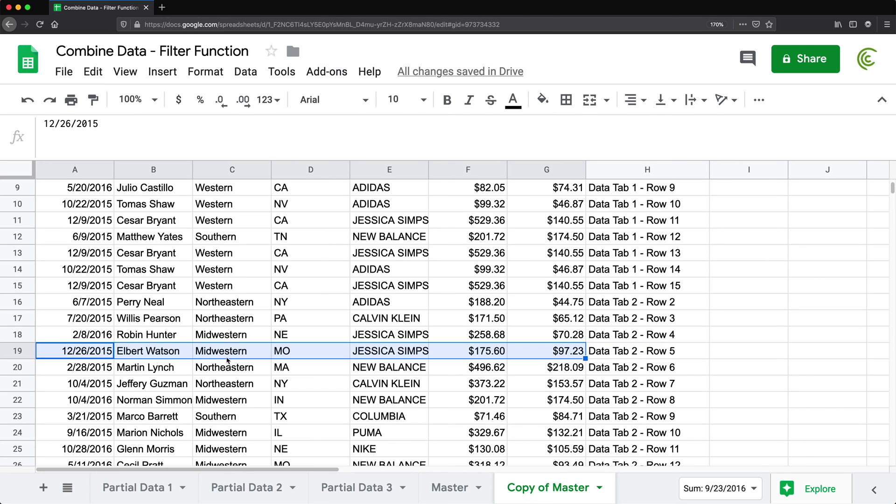
{"action": "left_click", "coordinate": [468, 357]}
{"action": "left_click", "coordinate": [616, 356]}
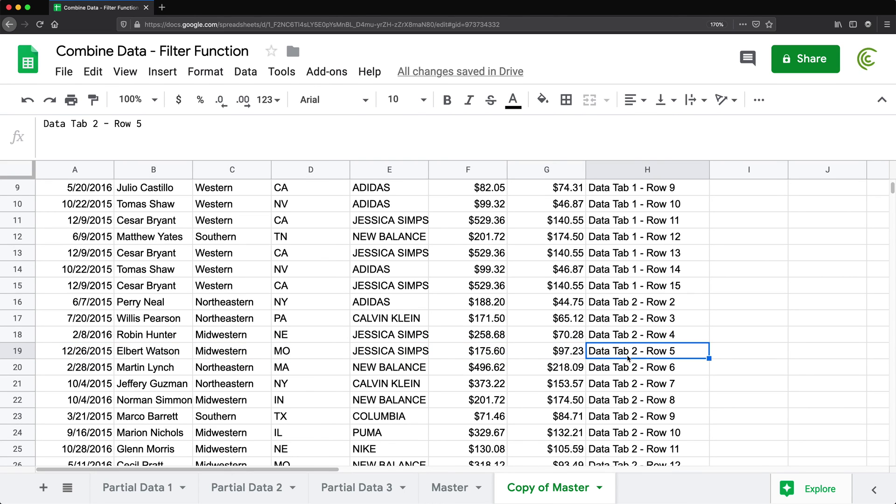
{"action": "left_click", "coordinate": [252, 488]}
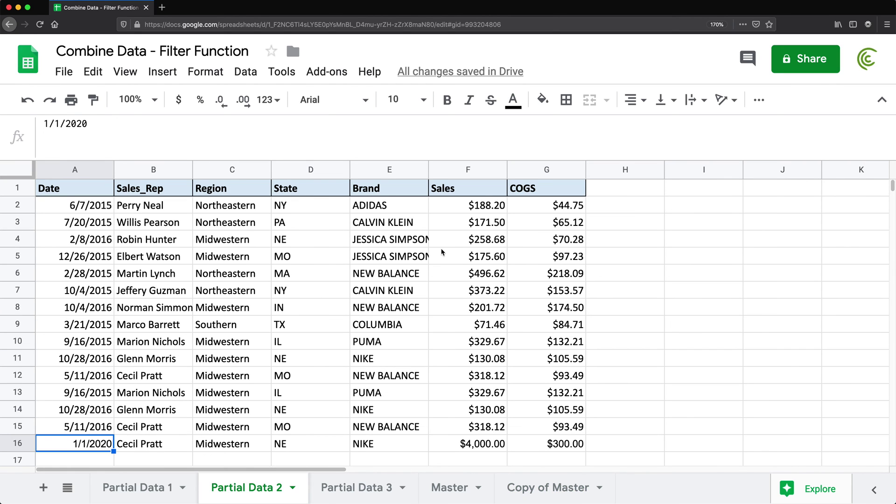
{"action": "left_click", "coordinate": [481, 257]}
{"action": "key", "text": "shift+space"}
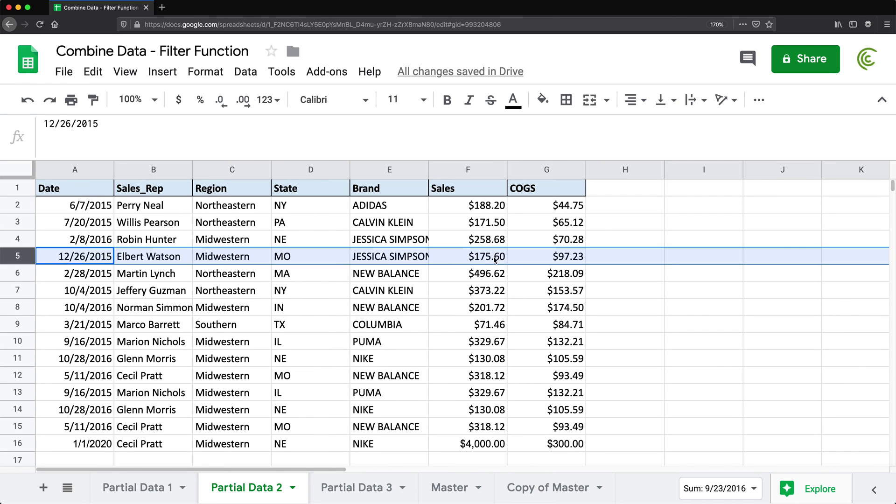
{"action": "left_click", "coordinate": [490, 258]}
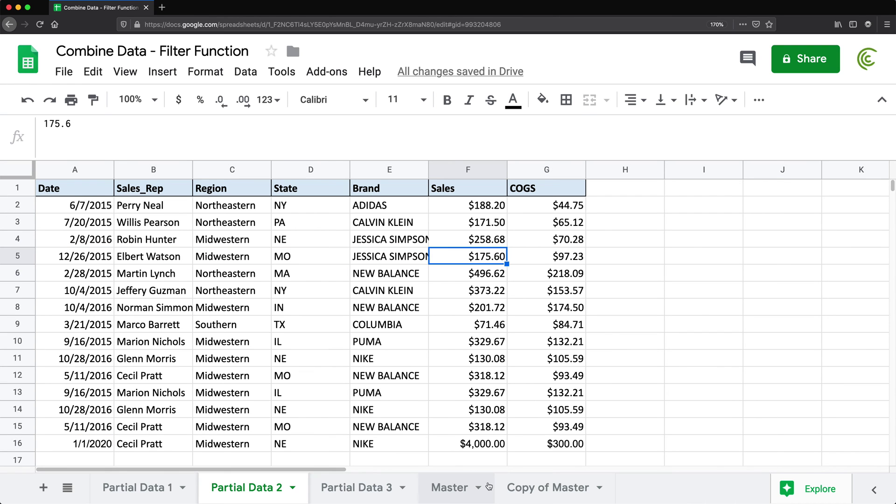
Trace row 20 of Copy of Master to its source by its Location label, set F6 of Partial Data 2 to 900, and check the update
{"action": "left_click", "coordinate": [542, 491]}
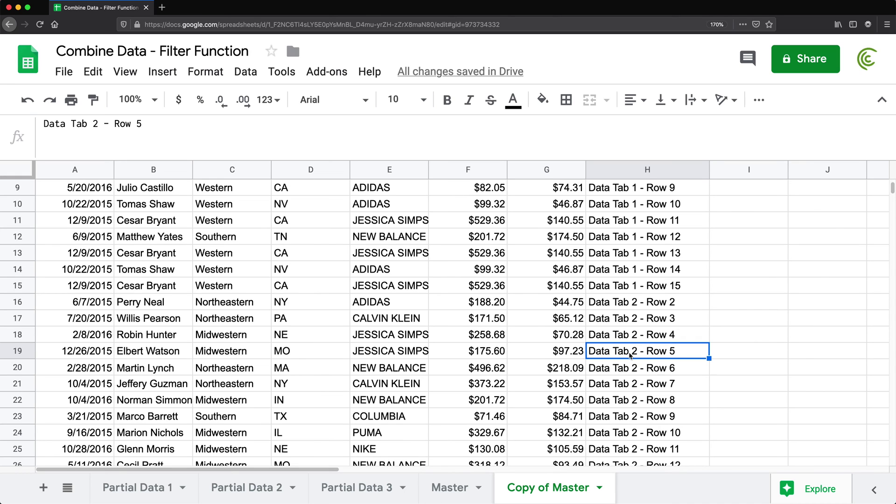
{"action": "left_click", "coordinate": [477, 368]}
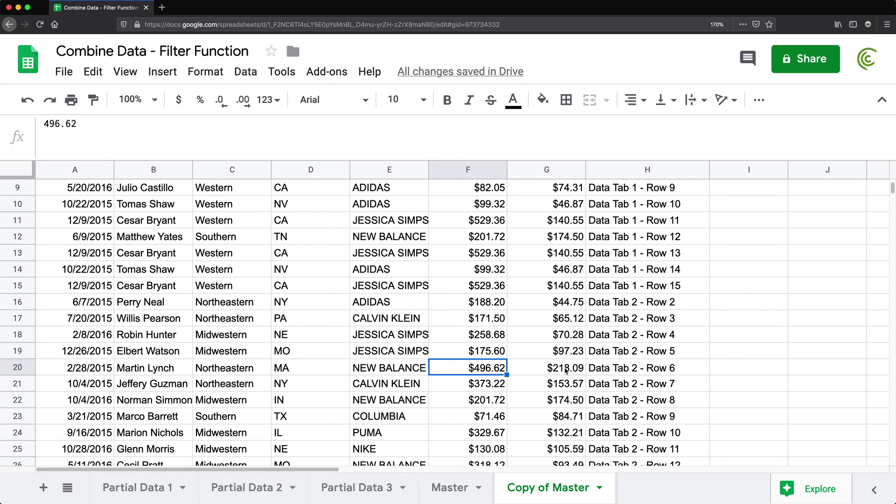
{"action": "left_click", "coordinate": [633, 371]}
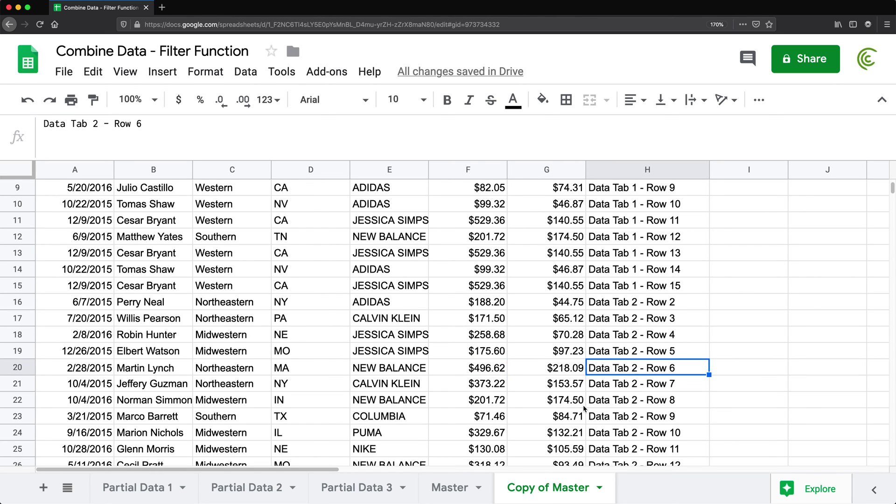
{"action": "left_click", "coordinate": [258, 489]}
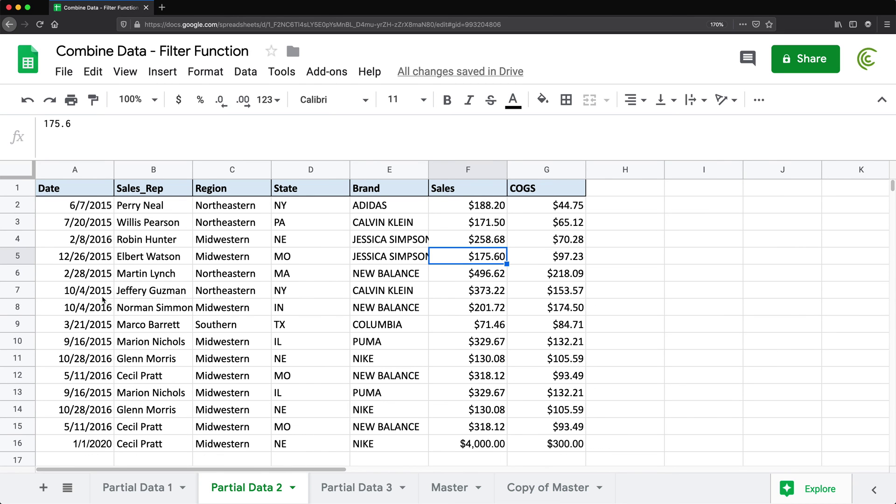
{"action": "left_click", "coordinate": [47, 278]}
{"action": "left_click", "coordinate": [489, 276]}
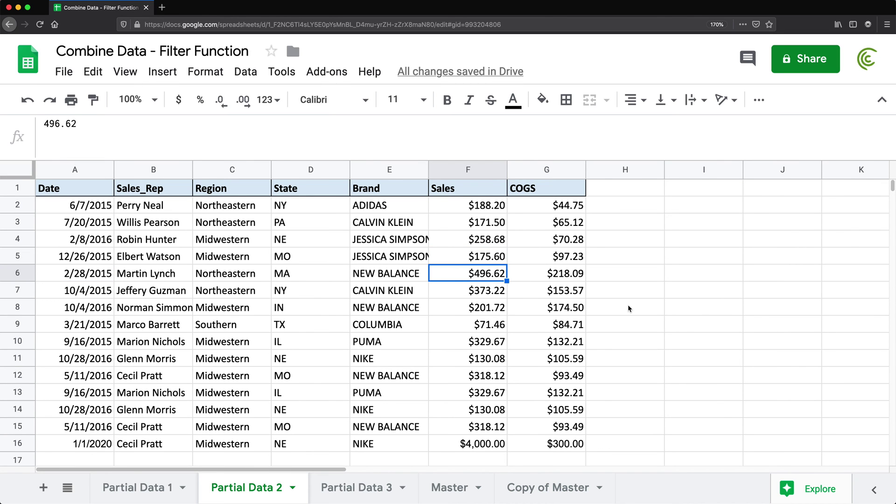
{"action": "type", "text": "900"}
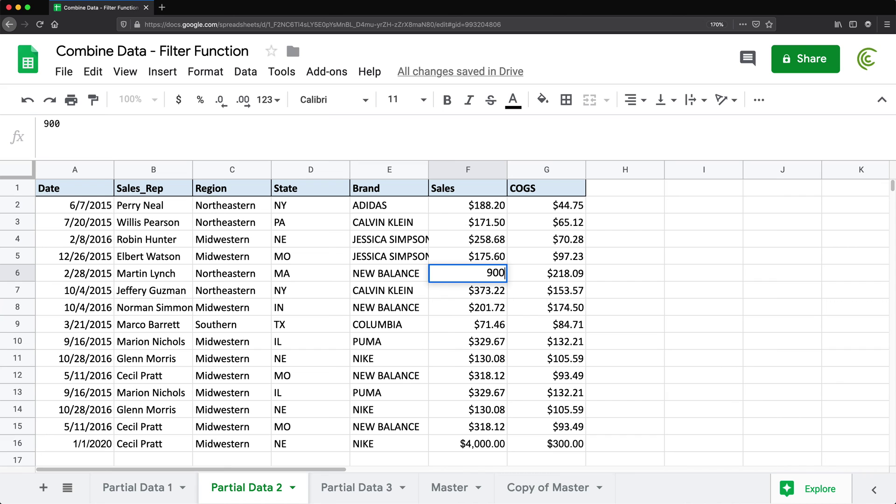
{"action": "key", "text": "Return"}
{"action": "left_click", "coordinate": [536, 489]}
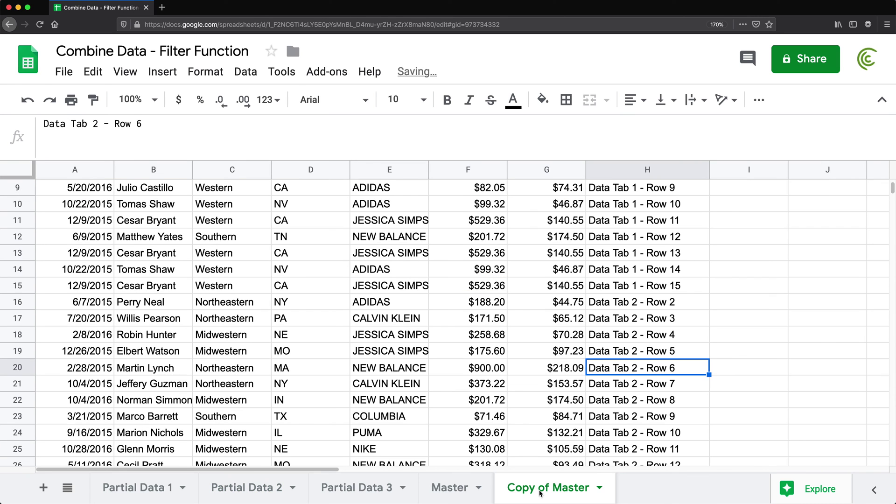
{"action": "left_click", "coordinate": [484, 368]}
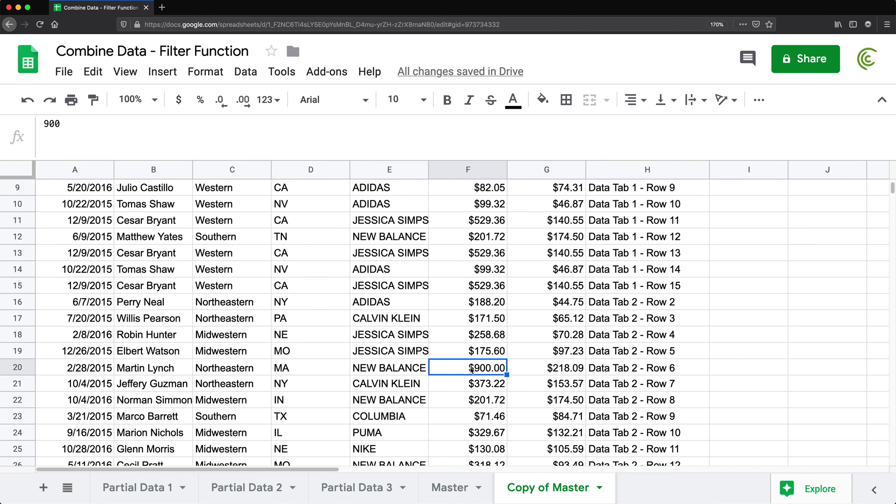
Add row 16 to Partial Data 1 with the current date in column A and columns B to G copied from row 9
{"action": "left_click", "coordinate": [246, 488]}
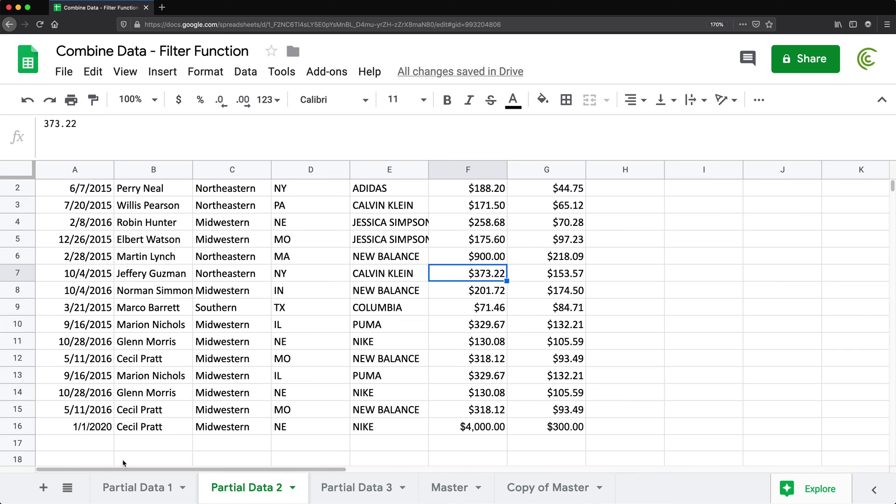
{"action": "left_click", "coordinate": [125, 490]}
{"action": "scroll", "coordinate": [179, 390], "scroll_direction": "down", "scroll_amount": 1}
{"action": "left_click", "coordinate": [100, 411]}
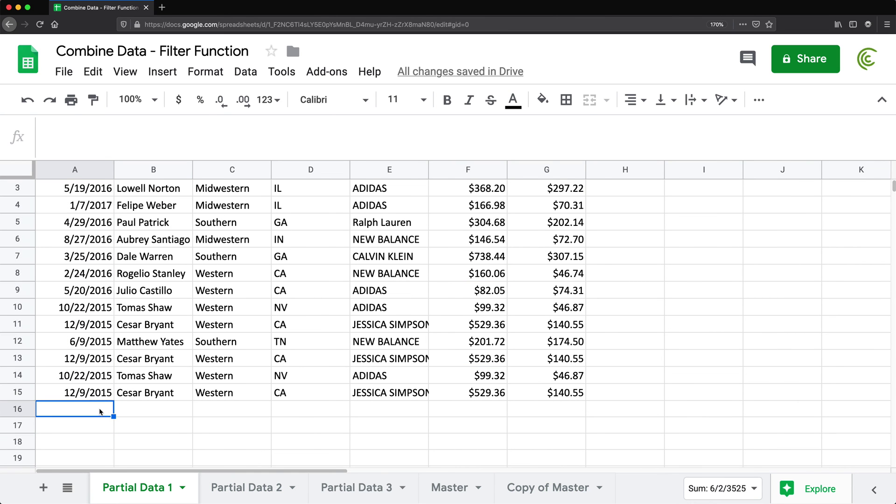
{"action": "key", "text": "ctrl+semicolon"}
{"action": "key", "text": "Return"}
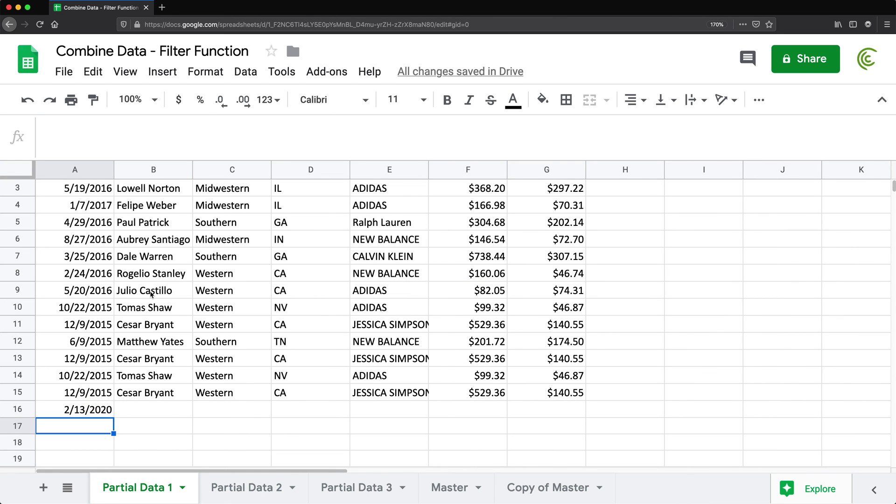
{"action": "left_click_drag", "start_coordinate": [140, 291], "coordinate": [567, 290]}
{"action": "key", "text": "ctrl+c"}
{"action": "left_click", "coordinate": [154, 409]}
{"action": "key", "text": "ctrl+v"}
Change the new row's Sales in F16 to 832.05 and its COGS in G16 to 794.31
{"action": "double_click", "coordinate": [486, 409]}
{"action": "type", "text": "3"}
{"action": "double_click", "coordinate": [516, 411]}
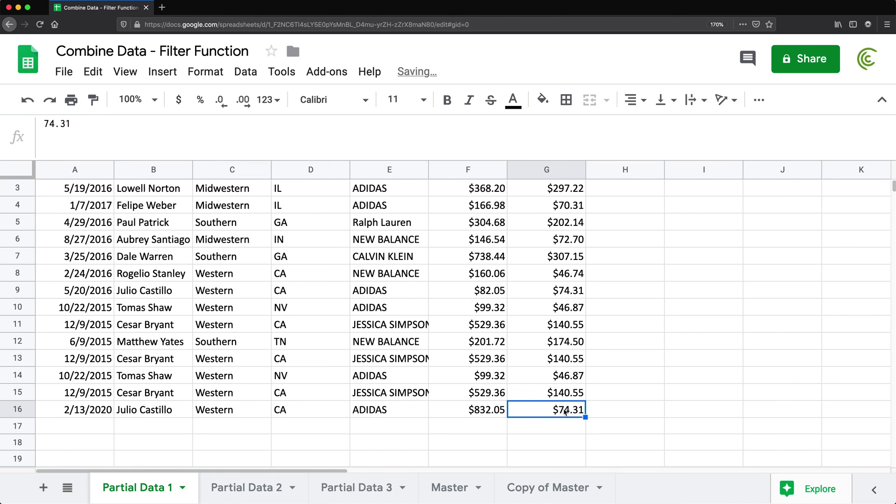
{"action": "type", "text": "9"}
{"action": "key", "text": "Return"}
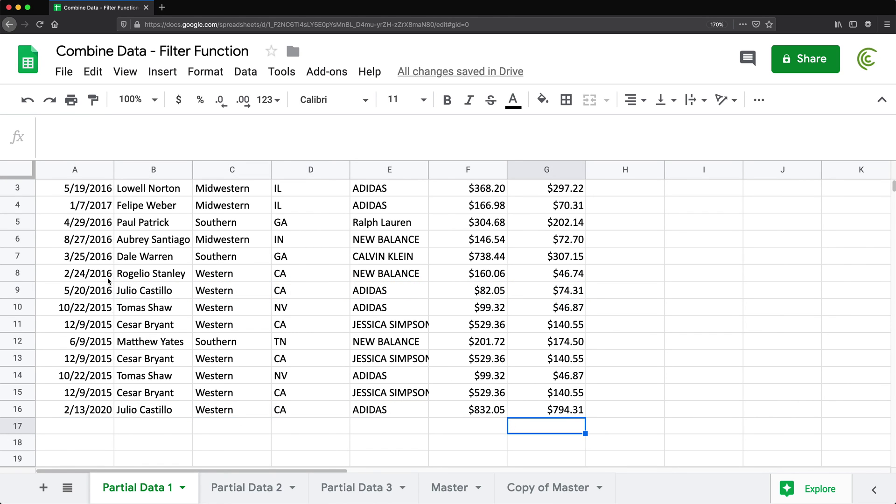
Compare row 16 of Partial Data 1 with its row and Location label in Copy of Master
{"action": "scroll", "coordinate": [119, 244], "scroll_direction": "up", "scroll_amount": 2}
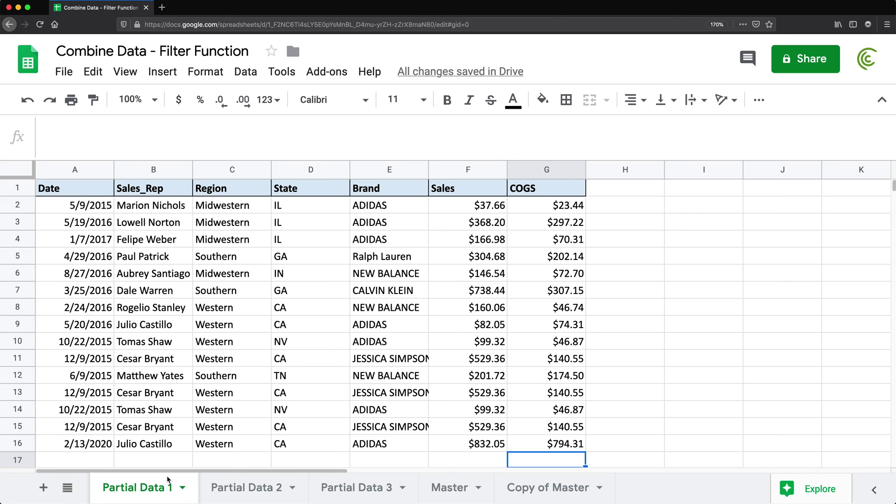
{"action": "scroll", "coordinate": [119, 418], "scroll_direction": "down", "scroll_amount": 1}
{"action": "left_click_drag", "start_coordinate": [70, 411], "coordinate": [524, 406]}
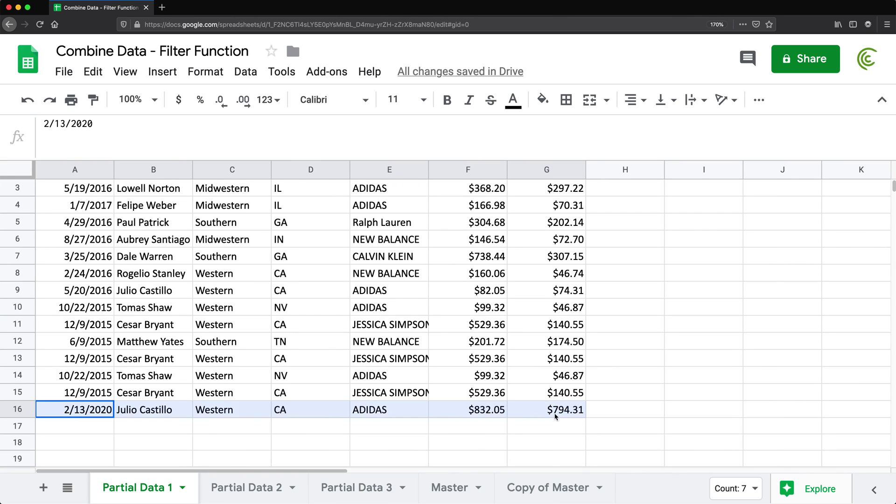
{"action": "left_click", "coordinate": [546, 488]}
{"action": "scroll", "coordinate": [486, 250], "scroll_direction": "up", "scroll_amount": 2}
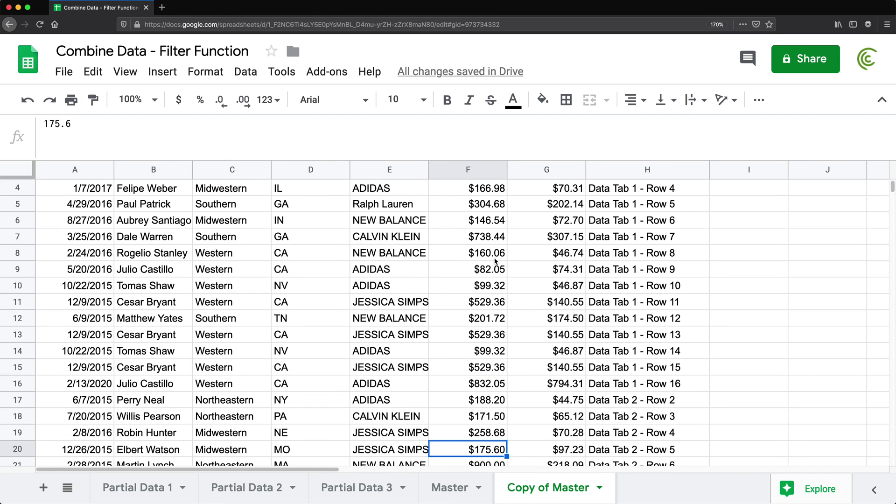
{"action": "left_click", "coordinate": [620, 384]}
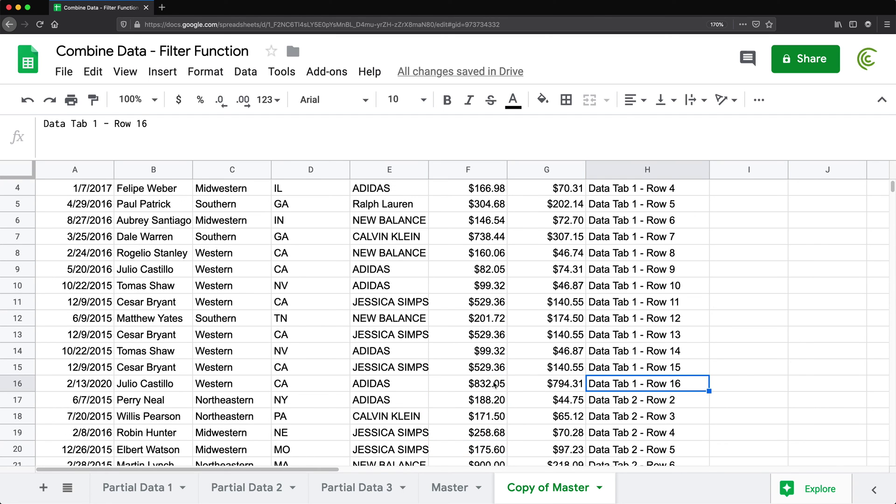
{"action": "left_click", "coordinate": [472, 385]}
{"action": "scroll", "coordinate": [327, 304], "scroll_direction": "up", "scroll_amount": 1}
Review the combined formula in A2, and clear the date in A14 of Partial Data 1
{"action": "left_click", "coordinate": [77, 205]}
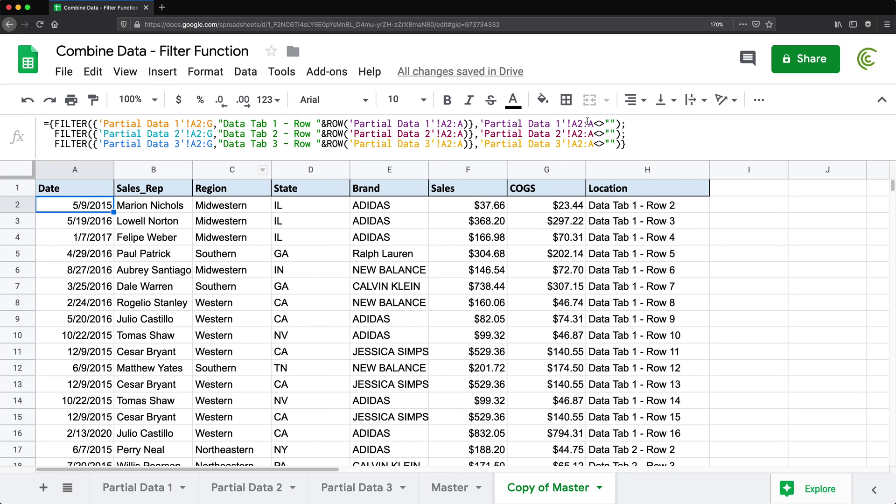
{"action": "left_click", "coordinate": [126, 490]}
{"action": "left_click_drag", "start_coordinate": [74, 210], "coordinate": [87, 446]}
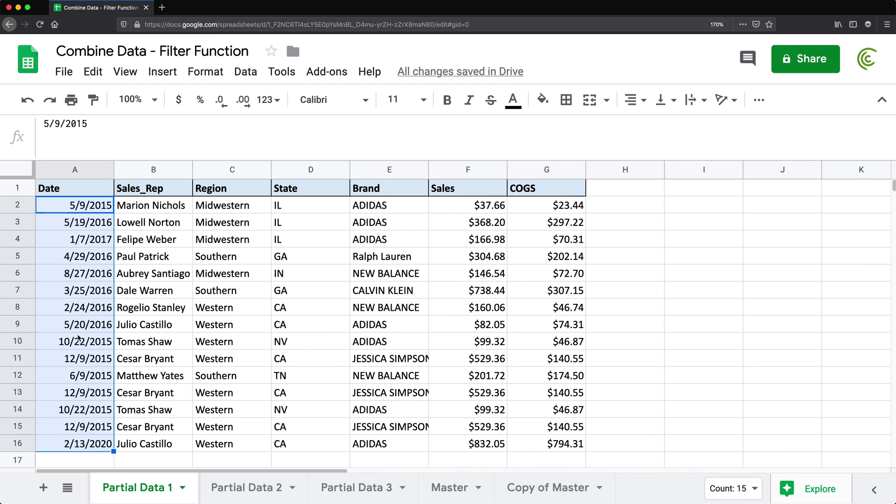
{"action": "left_click", "coordinate": [85, 409]}
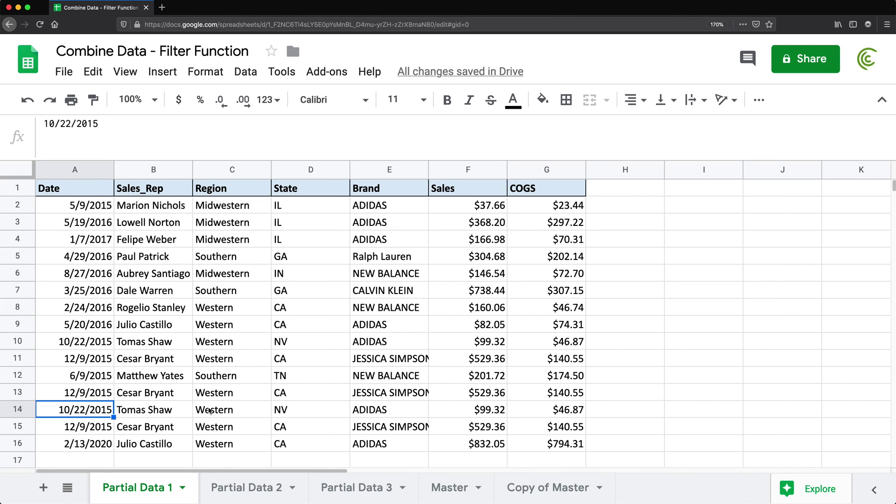
{"action": "key", "text": "Delete"}
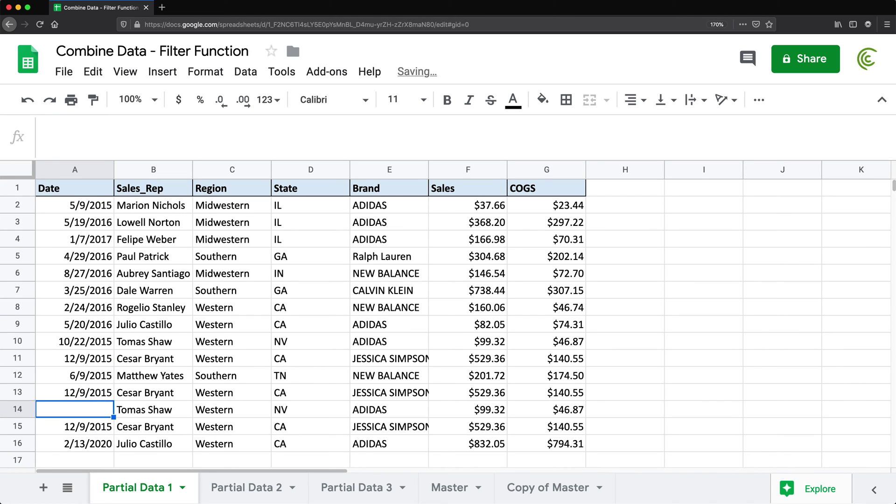
Check how row 14 of Partial Data 1, with its blank date, is handled among the Location labels in Copy of Master
{"action": "left_click", "coordinate": [75, 393]}
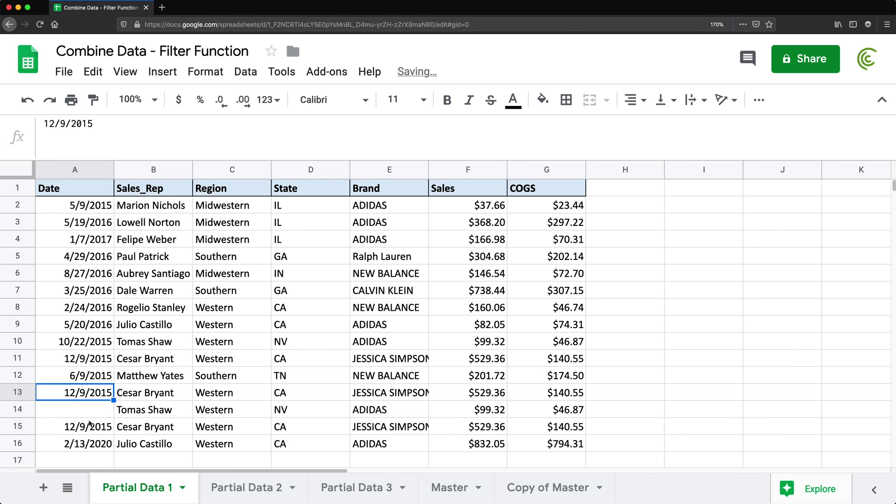
{"action": "left_click_drag", "start_coordinate": [65, 410], "coordinate": [544, 410]}
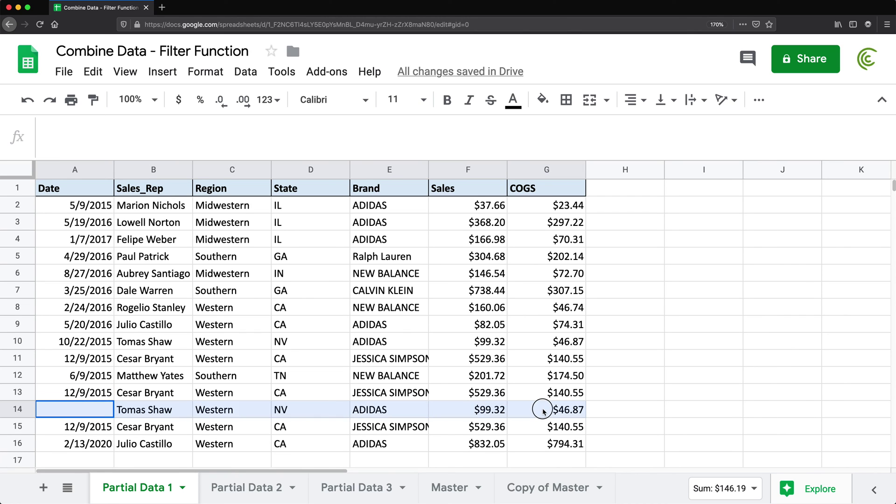
{"action": "left_click", "coordinate": [74, 409]}
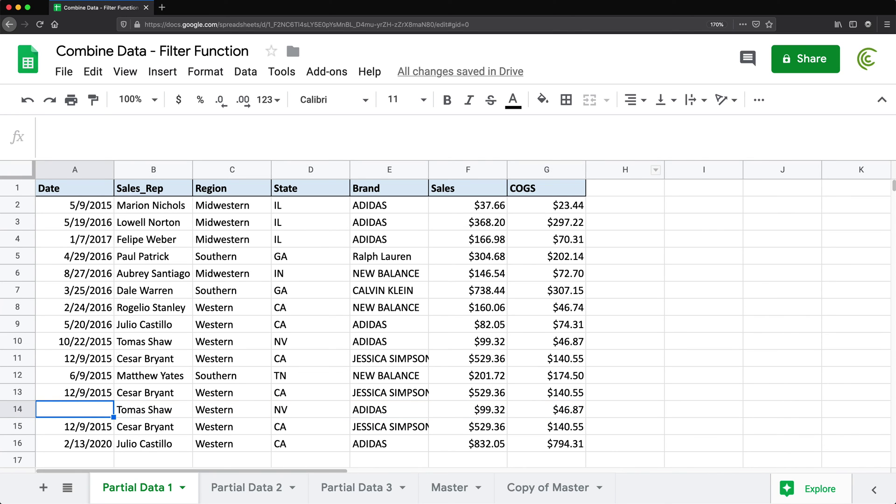
{"action": "left_click", "coordinate": [554, 488]}
{"action": "scroll", "coordinate": [636, 330], "scroll_direction": "down", "scroll_amount": 1}
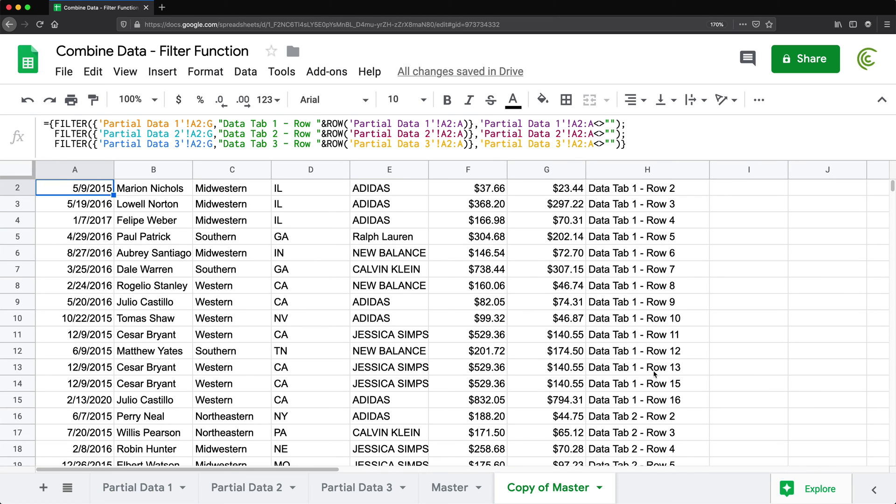
{"action": "left_click_drag", "start_coordinate": [648, 373], "coordinate": [651, 387]}
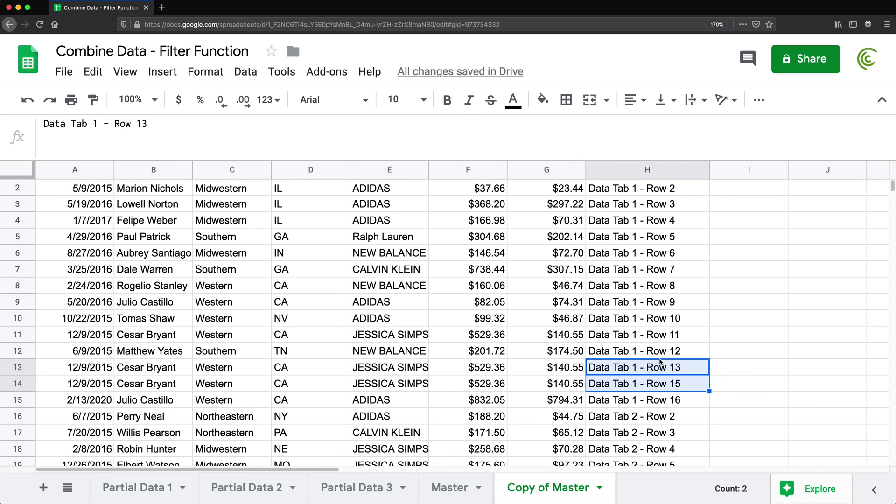
{"action": "scroll", "coordinate": [657, 378], "scroll_direction": "up", "scroll_amount": 1}
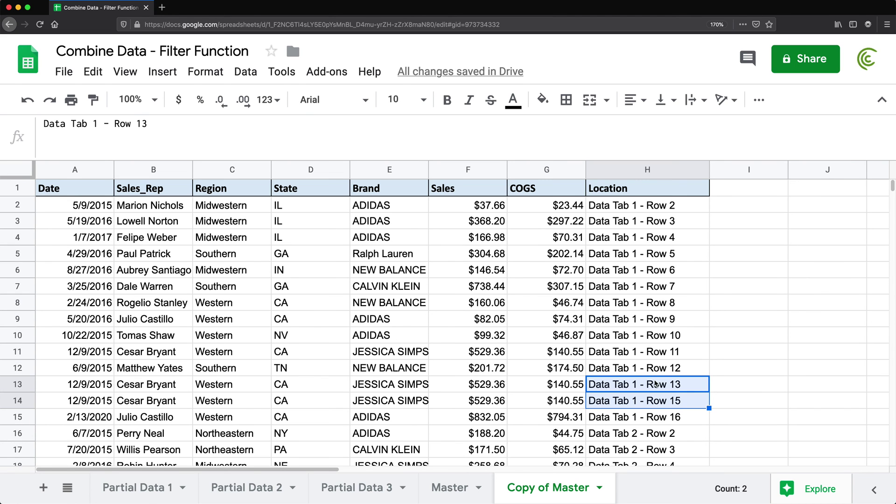
In A2's first FILTER condition, copy the reference 'Partial Data 1'!A2:A and append it once with & before the <>"" comparison
{"action": "left_click", "coordinate": [88, 208]}
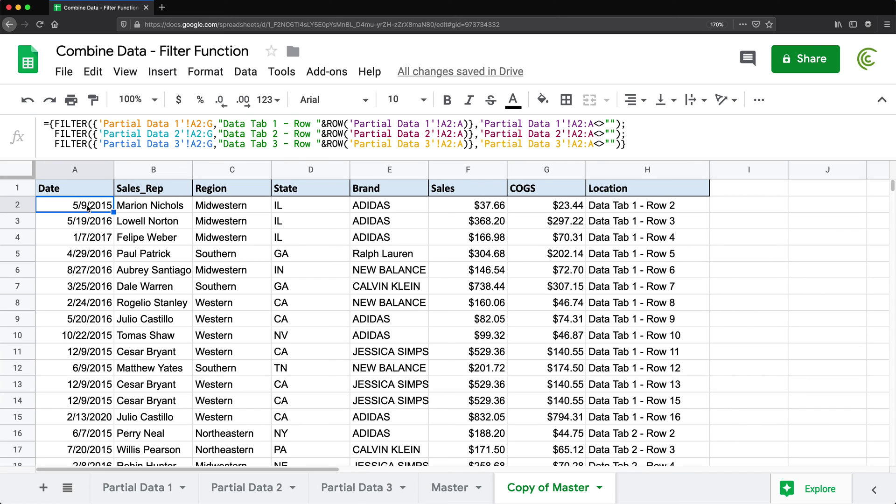
{"action": "double_click", "coordinate": [87, 210]}
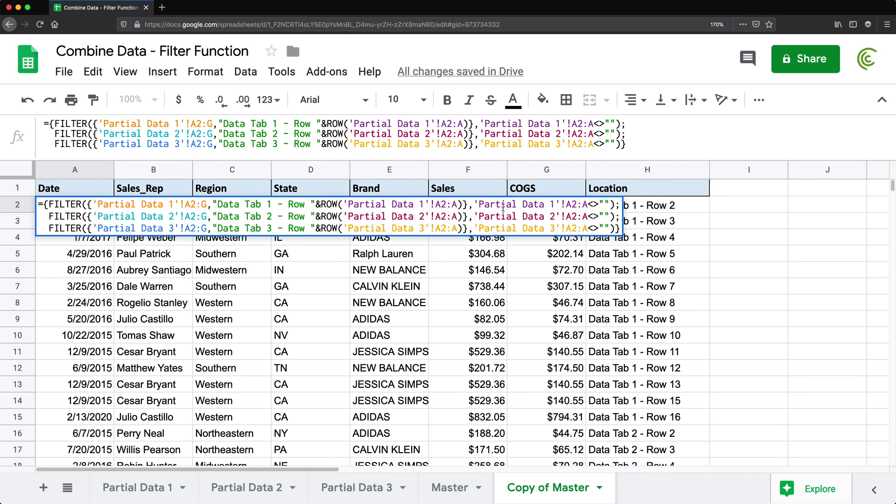
{"action": "left_click_drag", "start_coordinate": [475, 204], "coordinate": [599, 204]}
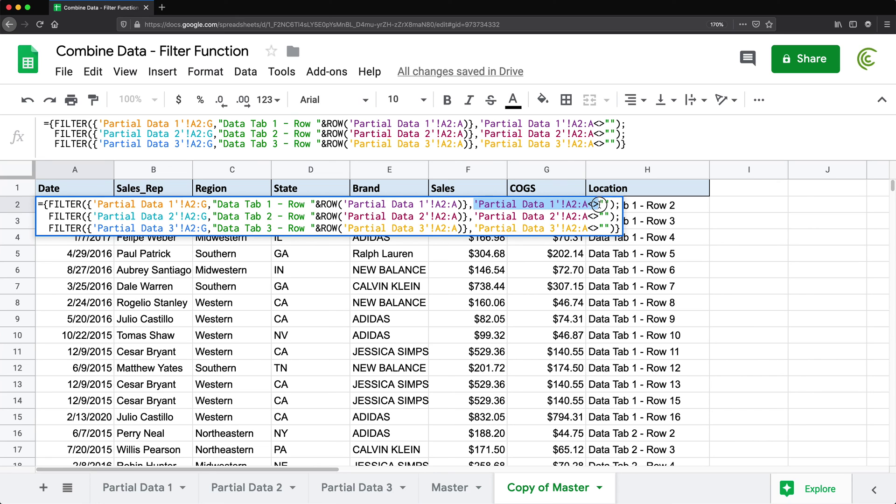
{"action": "left_click", "coordinate": [555, 204]}
{"action": "double_click", "coordinate": [584, 204]}
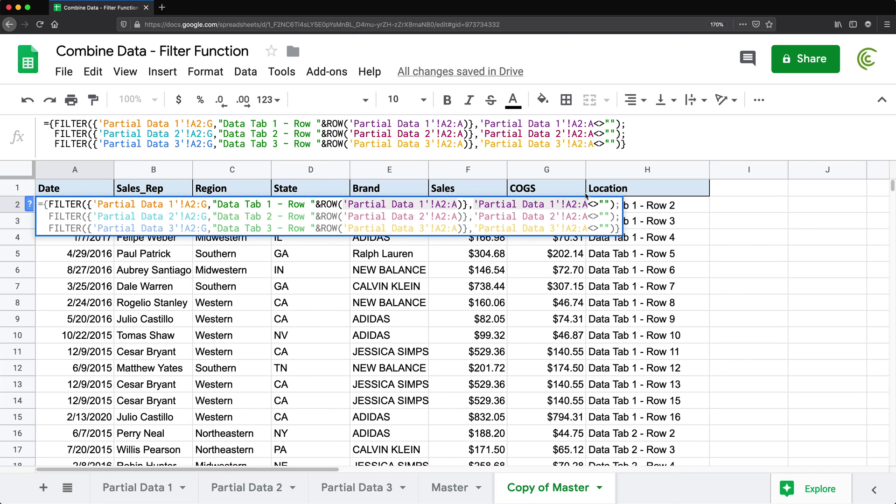
{"action": "left_click_drag", "start_coordinate": [588, 205], "coordinate": [476, 208]}
{"action": "key", "text": "super+c"}
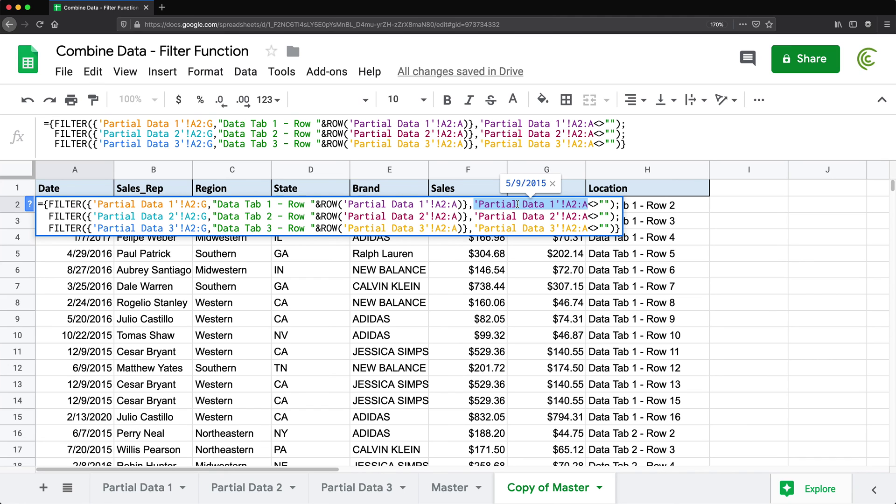
{"action": "left_click", "coordinate": [575, 204]}
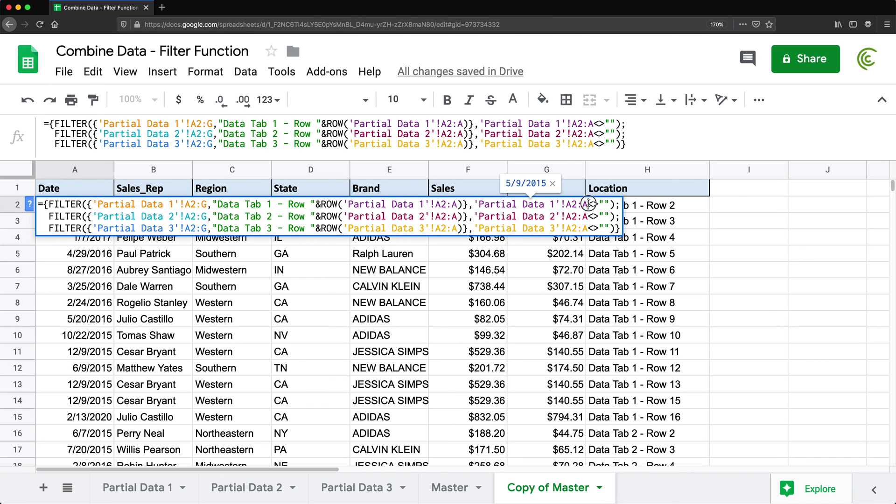
{"action": "type", "text": "&"}
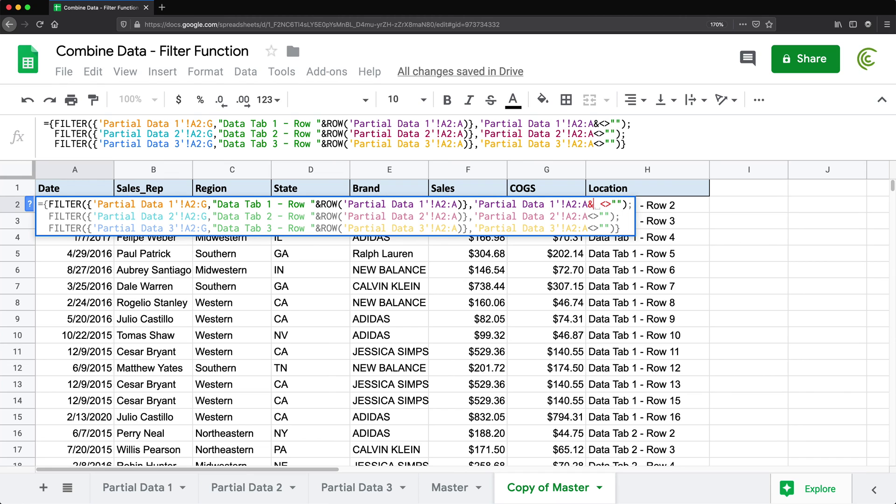
{"action": "key", "text": "super+v"}
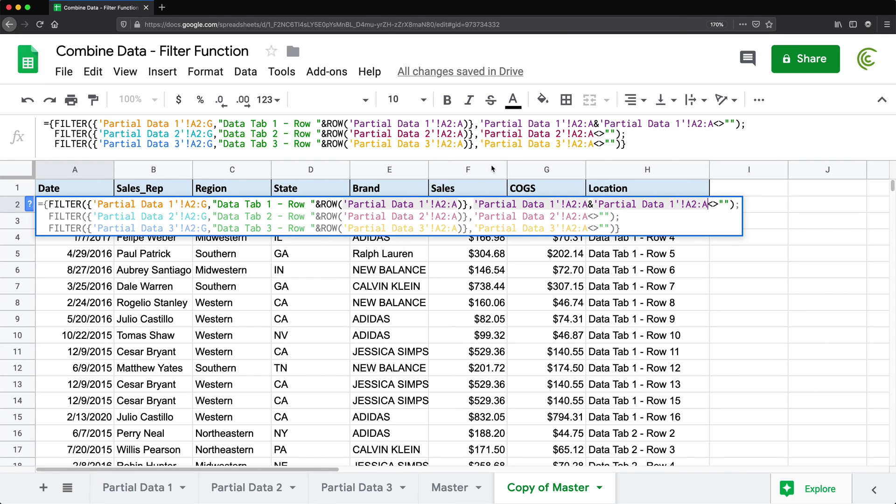
Append five more copies of 'Partial Data 1'!A2:A to the first FILTER condition, each joined with &
{"action": "left_click", "coordinate": [710, 207]}
{"action": "type", "text": "&"}
{"action": "key", "text": "super+v"}
{"action": "type", "text": "&"}
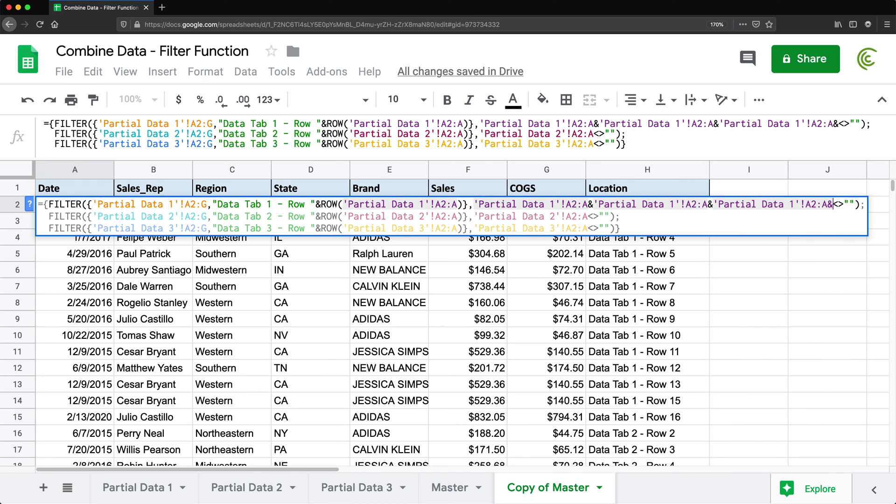
{"action": "key", "text": "super+v"}
{"action": "type", "text": "&"}
{"action": "key", "text": "super+v"}
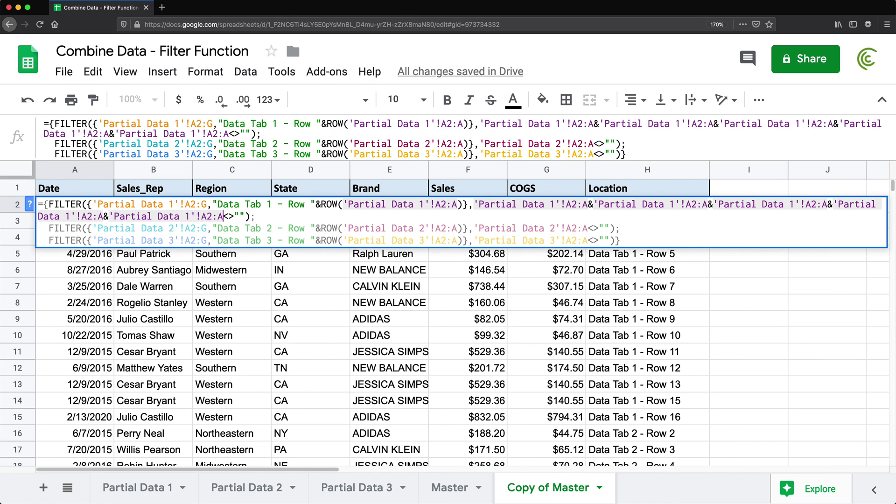
{"action": "type", "text": "&"}
{"action": "key", "text": "super+v"}
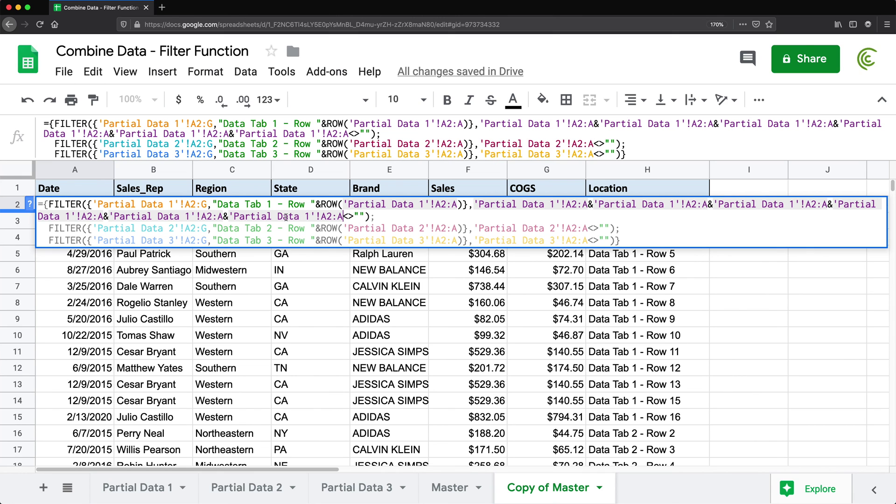
{"action": "type", "text": "&'Partial Data 1'!A2:A"}
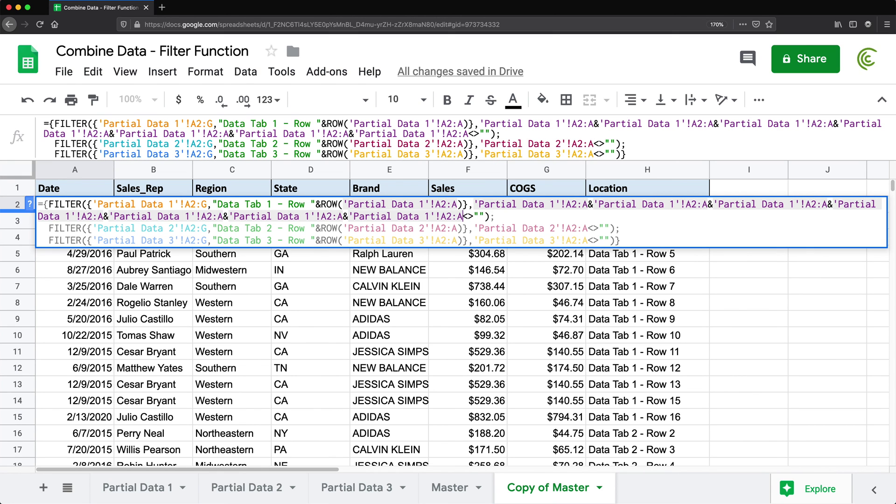
Change the second reference in the first FILTER condition to 'Partial Data 1'!B2:B
{"action": "left_click", "coordinate": [572, 205]}
{"action": "left_click", "coordinate": [692, 204]}
{"action": "key", "text": "BackSpace"}
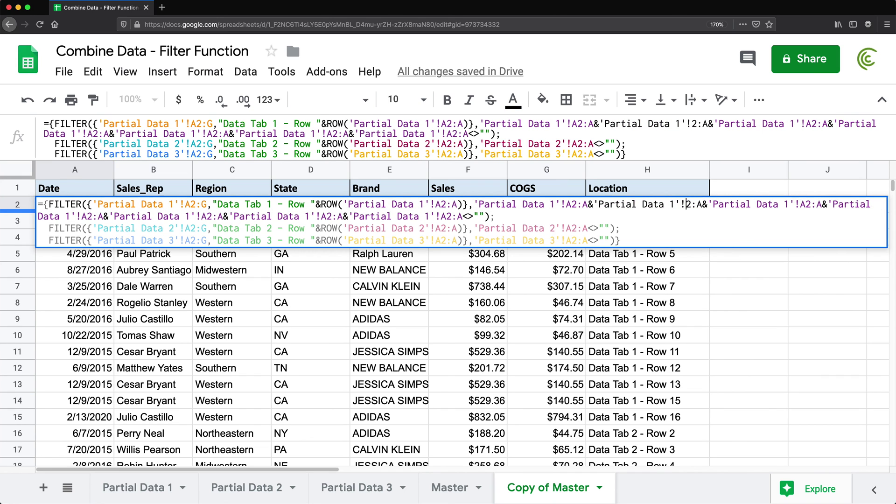
{"action": "key", "text": "Delete"}
{"action": "key", "text": "Delete"}
{"action": "key", "text": "Delete"}
{"action": "type", "text": "B2:B"}
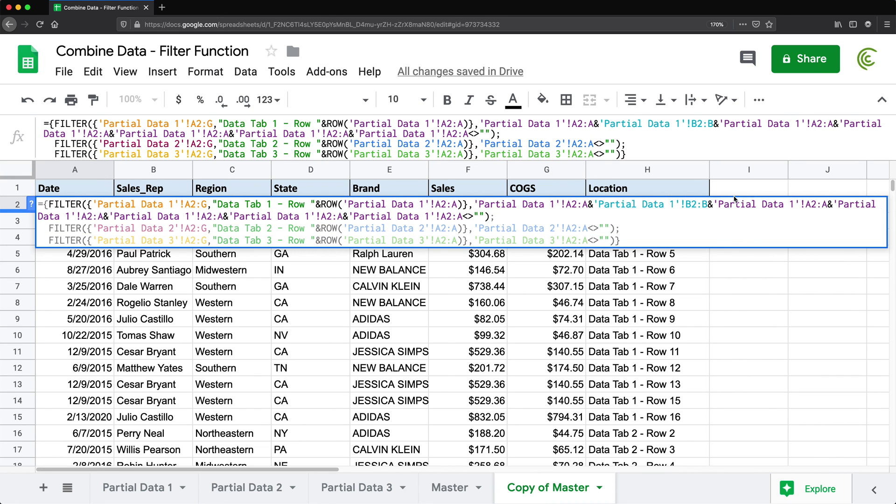
Change the third reference in the first FILTER condition to 'Partial Data 1'!C2:C
{"action": "left_click", "coordinate": [811, 204]}
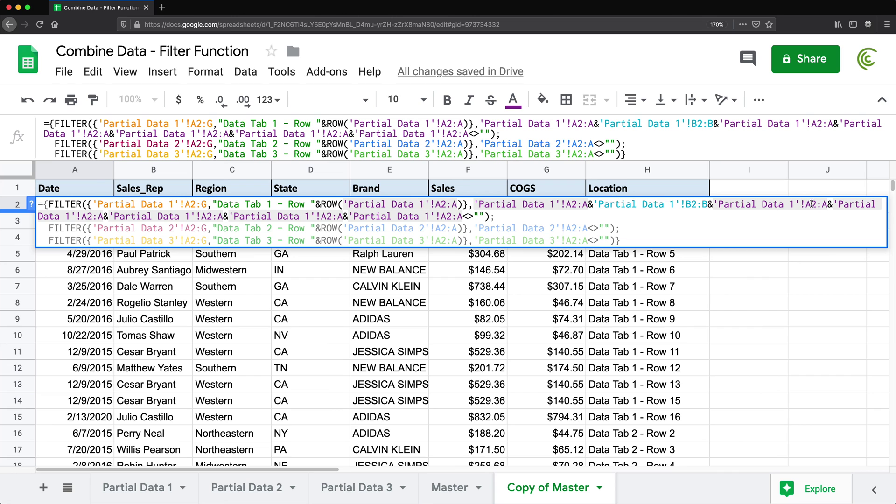
{"action": "key", "text": "BackSpace"}
{"action": "type", "text": "C"}
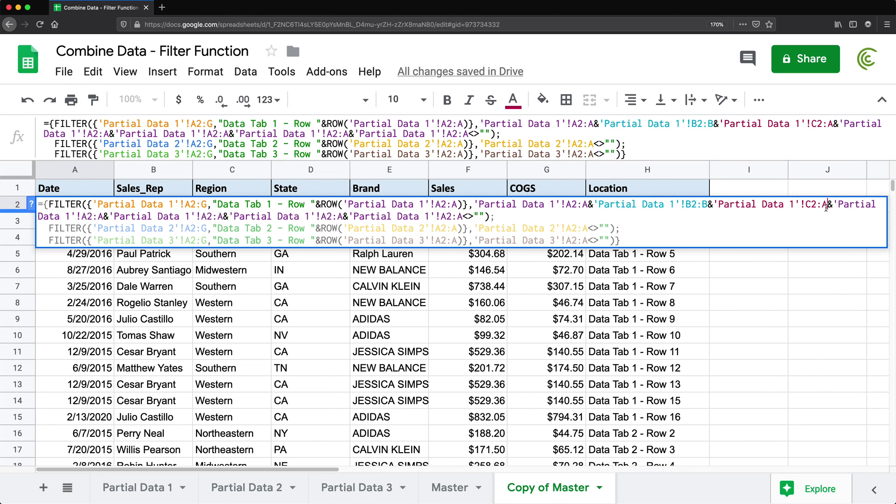
{"action": "key", "text": "BackSpace"}
{"action": "type", "text": "C"}
Change the fourth reference in the first FILTER condition to 'Partial Data 1'!D2:D
{"action": "left_click", "coordinate": [87, 217]}
{"action": "key", "text": "BackSpace"}
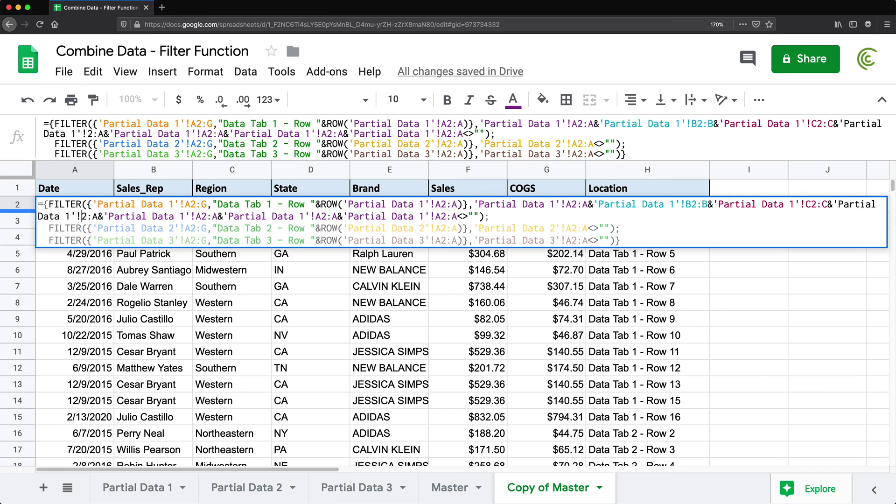
{"action": "type", "text": "D"}
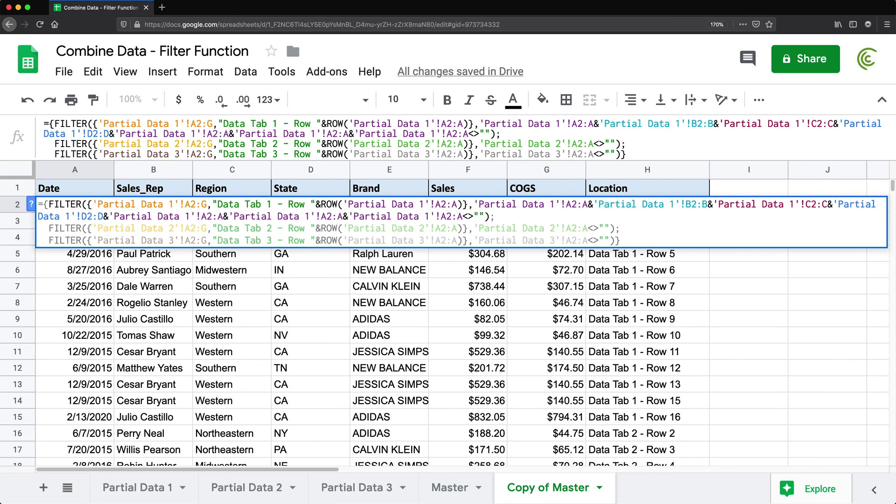
{"action": "left_click", "coordinate": [106, 217]}
{"action": "key", "text": "BackSpace"}
{"action": "type", "text": "D"}
Change the fifth reference in the first FILTER condition to 'Partial Data 1'!E2:E
{"action": "left_click", "coordinate": [201, 217]}
{"action": "key", "text": "BackSpace"}
{"action": "type", "text": "E"}
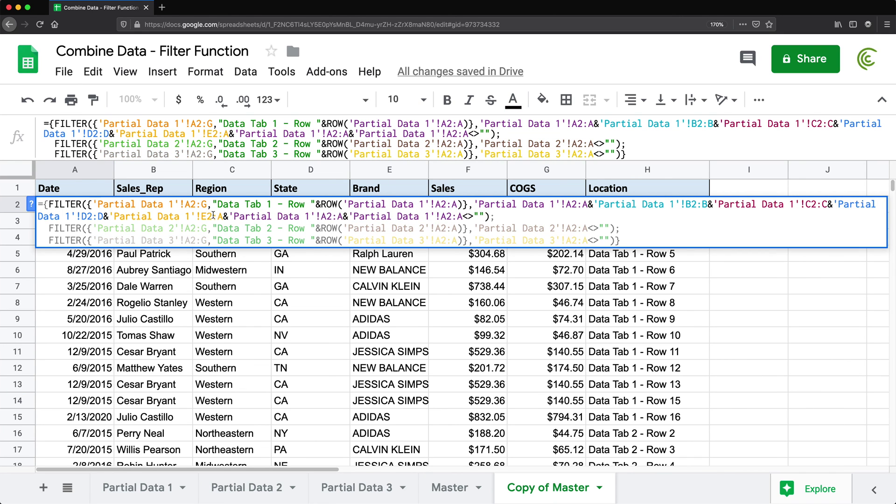
{"action": "key", "text": "Right"}
{"action": "key", "text": "Right"}
{"action": "key", "text": "Right"}
{"action": "key", "text": "BackSpace"}
{"action": "type", "text": "E"}
Change the sixth reference in the first FILTER condition to 'Partial Data 1'!F2:F
{"action": "left_click", "coordinate": [326, 217]}
{"action": "key", "text": "BackSpace"}
{"action": "type", "text": "F"}
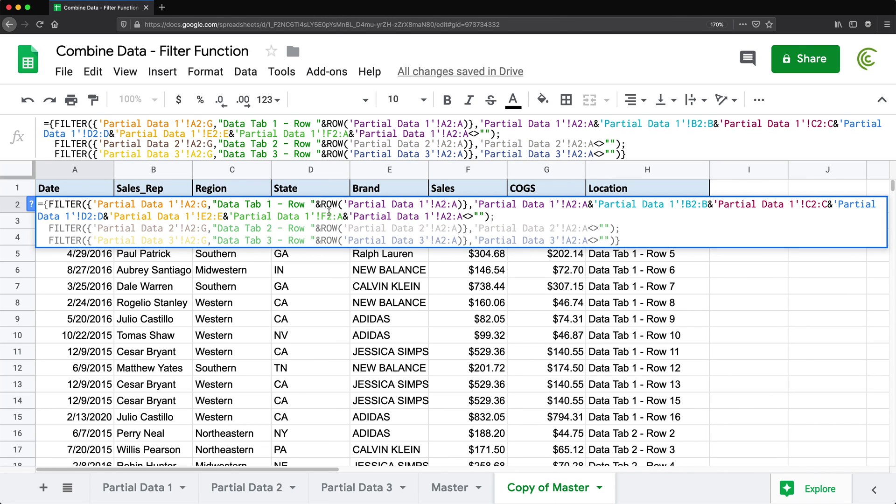
{"action": "left_click", "coordinate": [345, 216]}
{"action": "key", "text": "BackSpace"}
{"action": "type", "text": "F"}
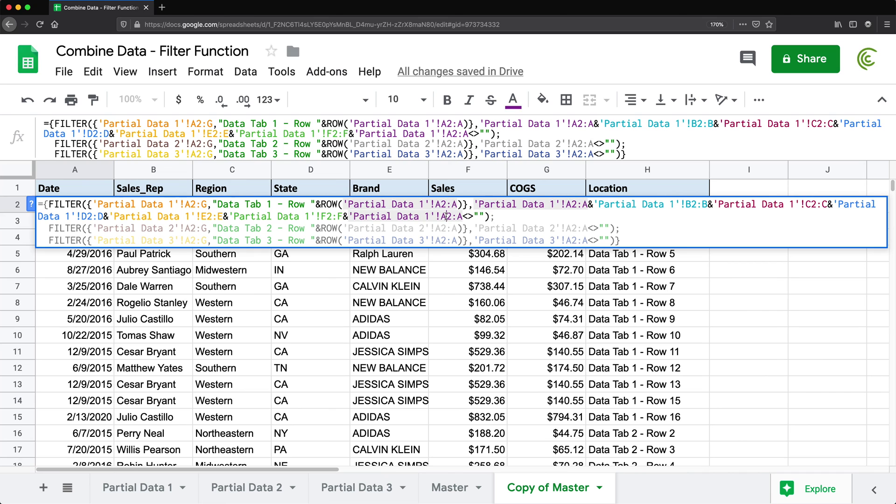
Change the last reference in the first FILTER condition to 'Partial Data 1'!G2:G and apply the formula in A2
{"action": "left_click", "coordinate": [442, 216]}
{"action": "key", "text": "BackSpace"}
{"action": "type", "text": "G"}
{"action": "key", "text": "Right"}
{"action": "key", "text": "Right"}
{"action": "key", "text": "Right"}
{"action": "key", "text": "BackSpace"}
{"action": "type", "text": "G"}
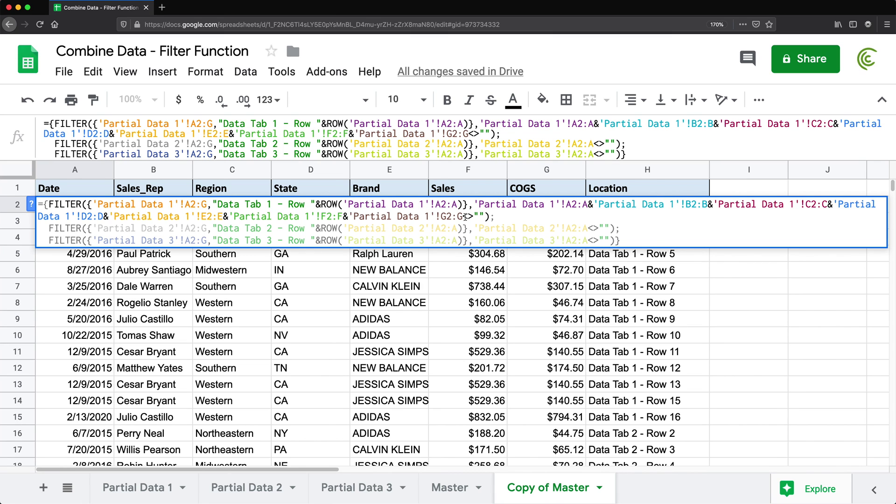
{"action": "left_click_drag", "start_coordinate": [463, 216], "coordinate": [481, 216]}
{"action": "left_click", "coordinate": [485, 217]}
{"action": "key", "text": "Return"}
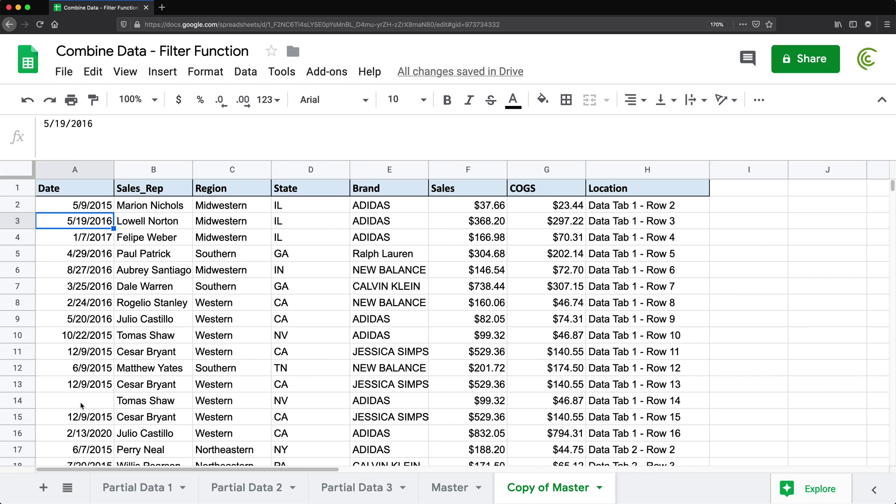
Check row 14 of Copy of Master, and compare the three FILTER conditions of A2 in an enlarged formula bar
{"action": "left_click_drag", "start_coordinate": [83, 405], "coordinate": [629, 403]}
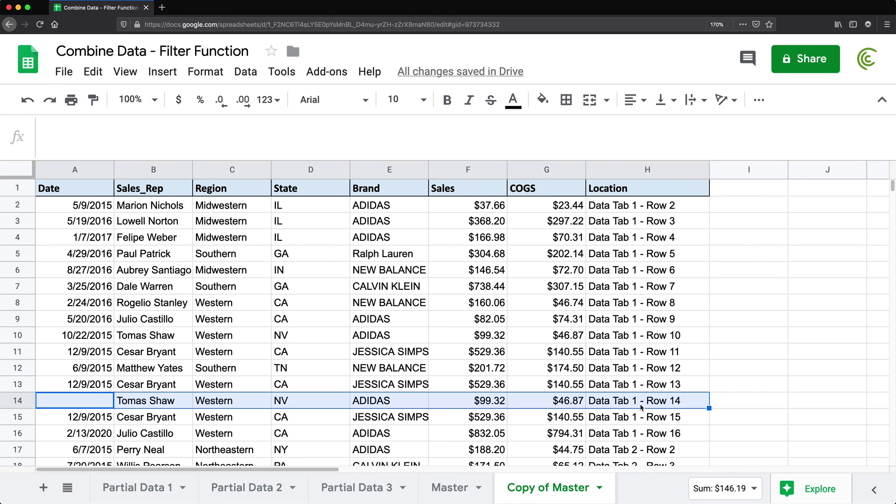
{"action": "left_click", "coordinate": [78, 406]}
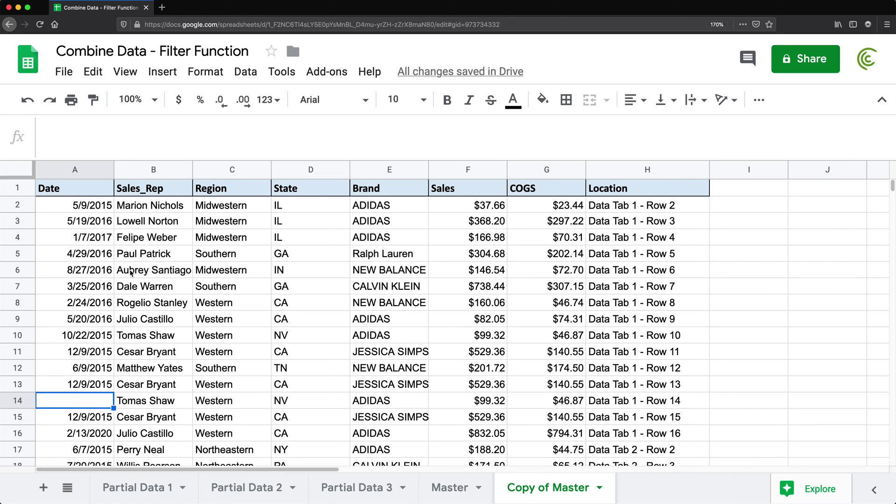
{"action": "left_click", "coordinate": [89, 206]}
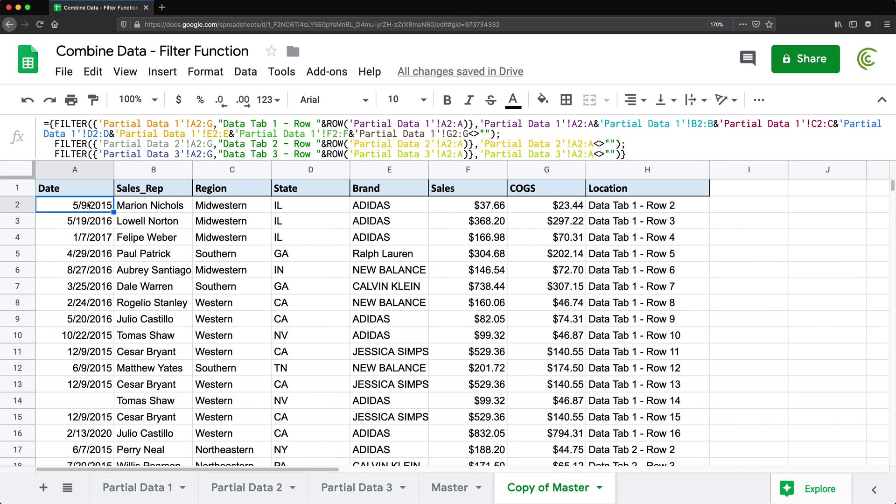
{"action": "key", "text": "Return"}
{"action": "left_click_drag", "start_coordinate": [255, 161], "coordinate": [254, 232]}
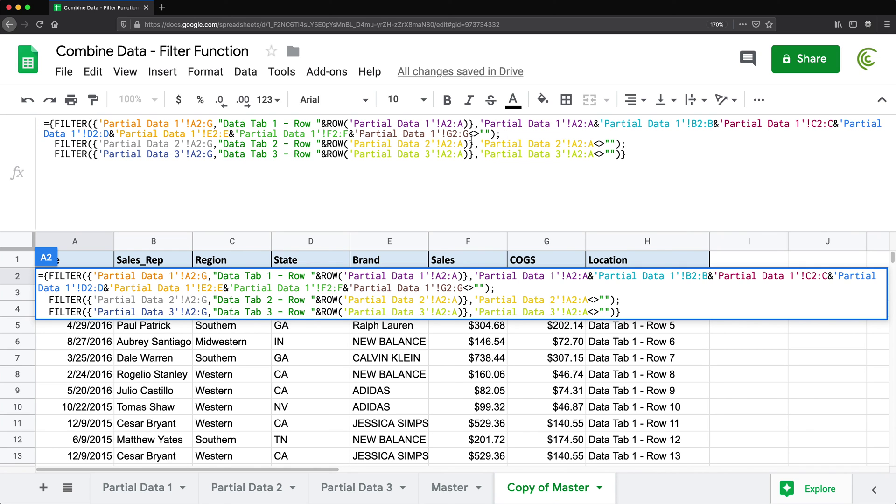
{"action": "left_click", "coordinate": [454, 143]}
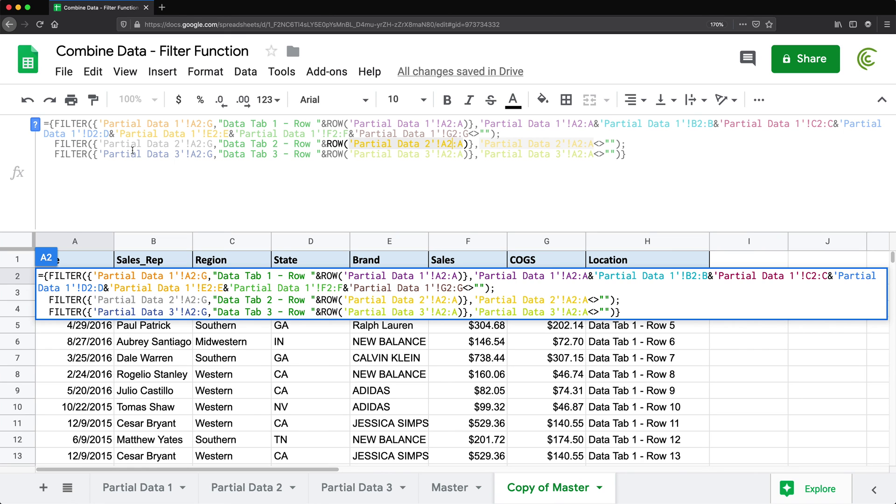
{"action": "left_click_drag", "start_coordinate": [56, 146], "coordinate": [441, 144]}
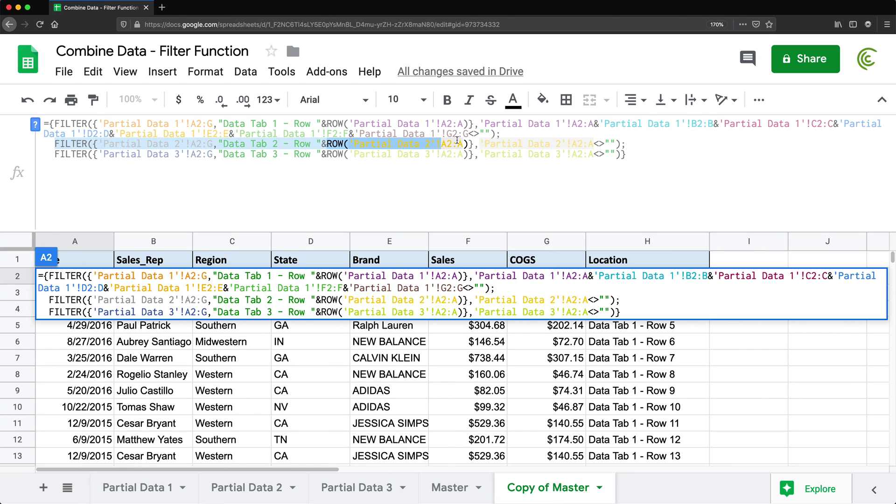
{"action": "left_click", "coordinate": [480, 123]}
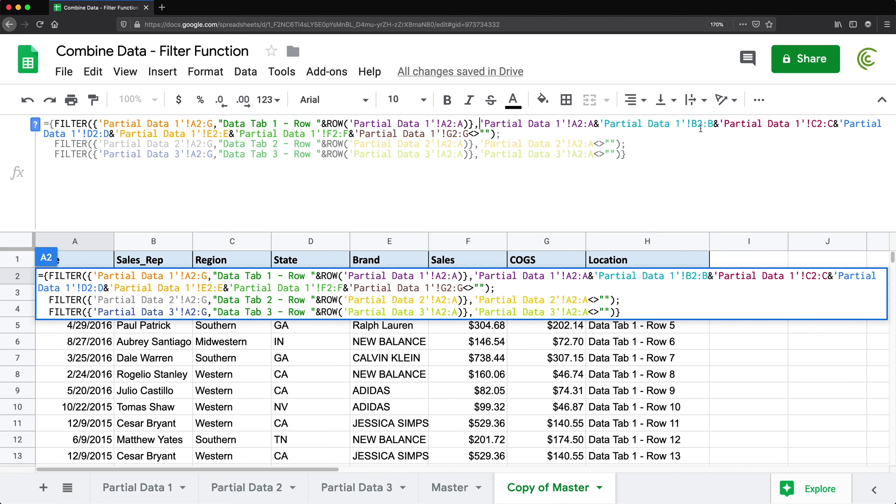
{"action": "left_click_drag", "start_coordinate": [409, 154], "coordinate": [625, 154]}
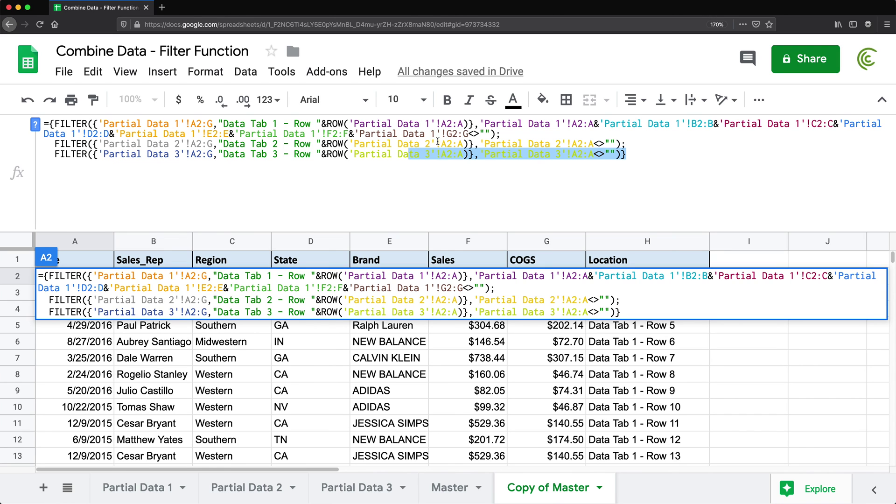
Copy the first FILTER's full seven-column condition and paste it over the 'Partial Data 2'!A2:A<>"" condition in the second FILTER
{"action": "left_click_drag", "start_coordinate": [479, 124], "coordinate": [491, 134]}
{"action": "key", "text": "ctrl+c"}
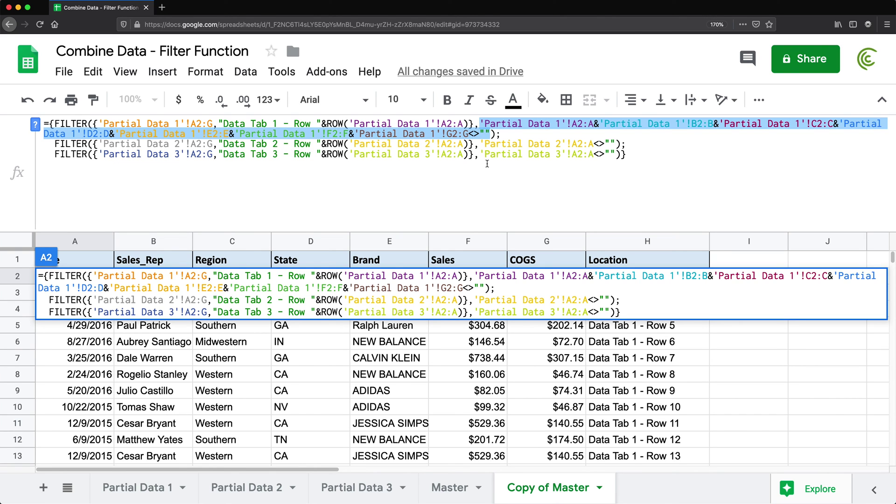
{"action": "left_click_drag", "start_coordinate": [616, 143], "coordinate": [481, 144]}
{"action": "key", "text": "ctrl+v"}
In the second FILTER's condition, point the A2:A, B2:B and C2:C references to Partial Data 2
{"action": "left_click", "coordinate": [567, 144]}
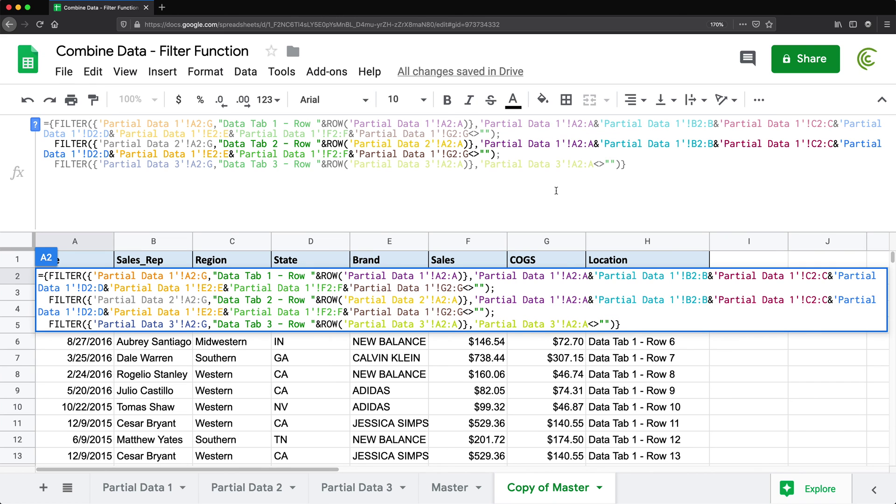
{"action": "key", "text": "BackSpace"}
{"action": "type", "text": "2"}
{"action": "left_click", "coordinate": [684, 144]}
{"action": "key", "text": "BackSpace"}
{"action": "type", "text": "2"}
{"action": "double_click", "coordinate": [798, 143]}
{"action": "type", "text": "2"}
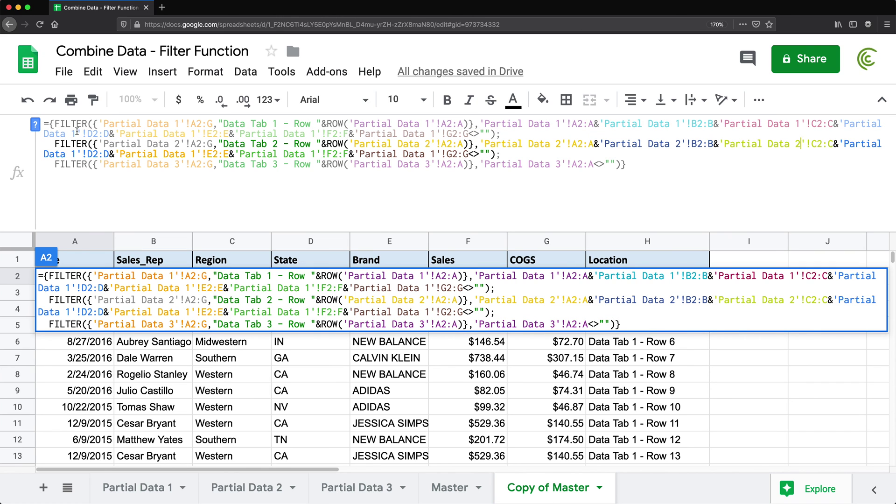
In the second FILTER's condition, point the D2:D, E2:E, F2:F and G2:G references to Partial Data 2
{"action": "double_click", "coordinate": [75, 154]}
{"action": "type", "text": "2"}
{"action": "double_click", "coordinate": [195, 154]}
{"action": "type", "text": "2"}
{"action": "double_click", "coordinate": [314, 154]}
{"action": "type", "text": "2"}
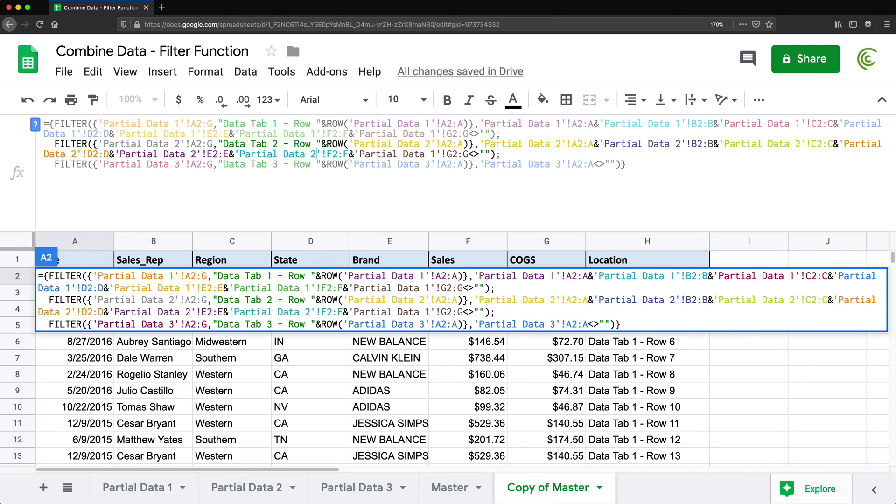
{"action": "double_click", "coordinate": [433, 154]}
{"action": "type", "text": "2"}
Paste the seven-column condition over the third FILTER's 'Partial Data 3'!A2:A<>"" condition and point its A2:A, B2:B and C2:C references to Partial Data 3
{"action": "left_click_drag", "start_coordinate": [616, 164], "coordinate": [480, 163]}
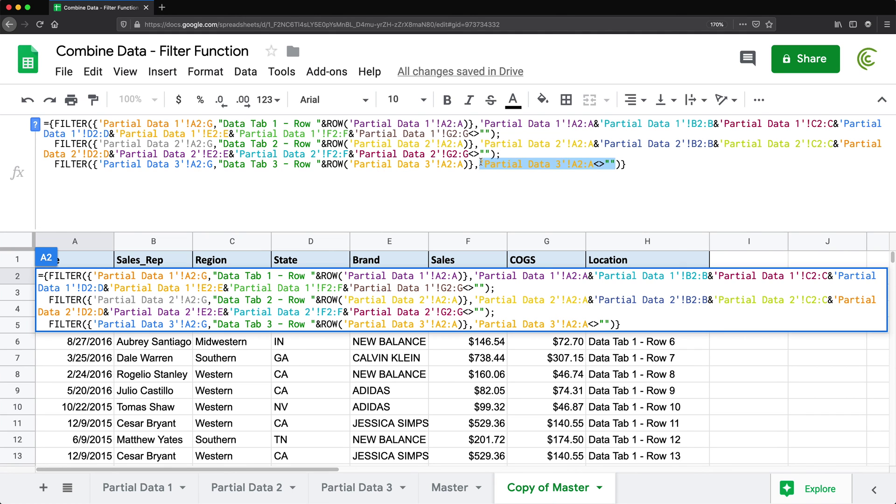
{"action": "key", "text": "ctrl+v"}
{"action": "double_click", "coordinate": [561, 164]}
{"action": "type", "text": "3"}
{"action": "double_click", "coordinate": [678, 163]}
{"action": "type", "text": "3"}
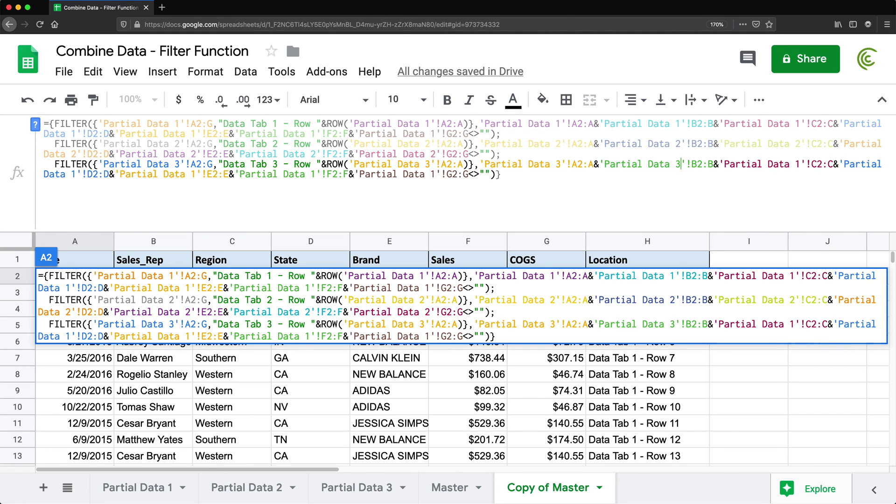
{"action": "double_click", "coordinate": [799, 164]}
{"action": "type", "text": "3"}
Point the third FILTER condition's D2:D, E2:E, F2:F and G2:G references to Partial Data 3 and apply the formula in A2
{"action": "double_click", "coordinate": [75, 174]}
{"action": "type", "text": "3"}
{"action": "double_click", "coordinate": [195, 174]}
{"action": "type", "text": "3"}
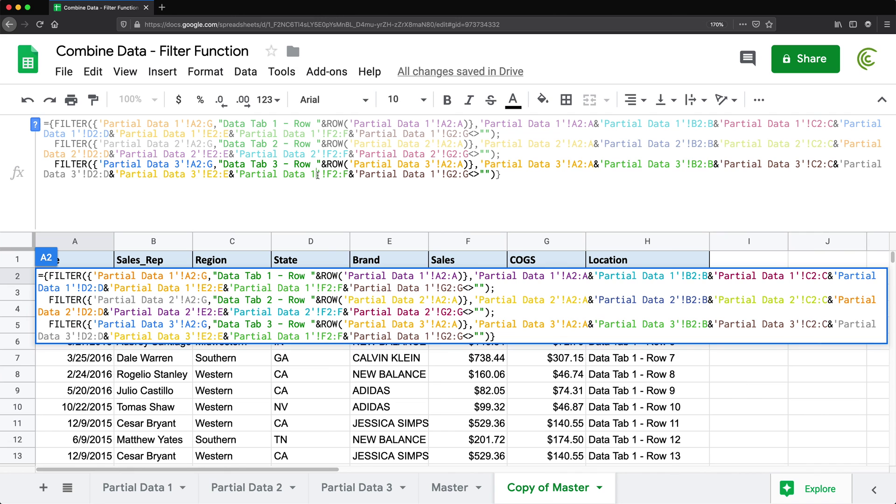
{"action": "double_click", "coordinate": [315, 174]}
{"action": "type", "text": "3"}
{"action": "double_click", "coordinate": [433, 174]}
{"action": "type", "text": "3"}
{"action": "key", "text": "Return"}
Look over the combined rows in Copy of Master and review the three stacked FILTER functions in A2, examining the first one closely
{"action": "scroll", "coordinate": [352, 362], "scroll_direction": "down", "scroll_amount": 15}
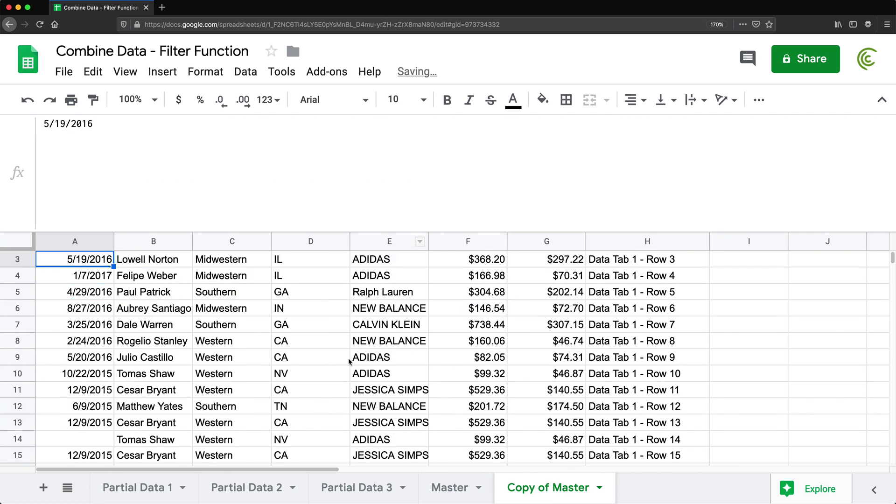
{"action": "scroll", "coordinate": [352, 362], "scroll_direction": "up", "scroll_amount": 15}
{"action": "left_click", "coordinate": [71, 278]}
{"action": "double_click", "coordinate": [71, 278]}
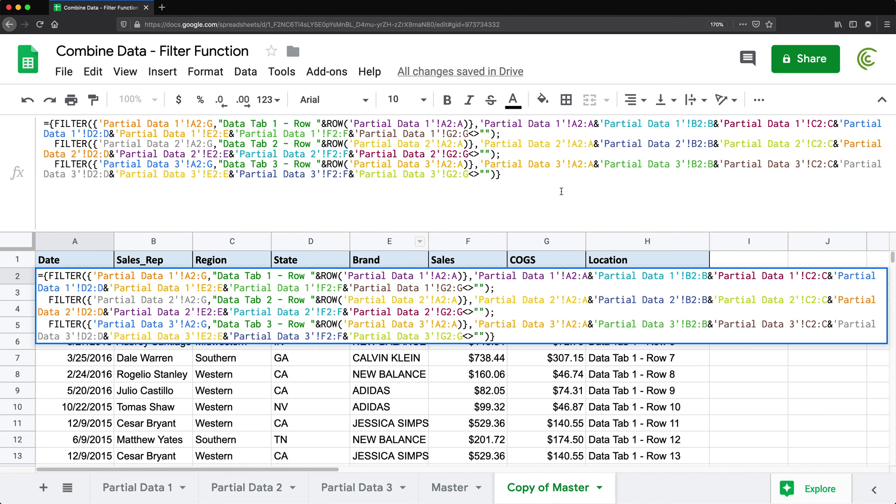
{"action": "left_click", "coordinate": [538, 182]}
{"action": "left_click_drag", "start_coordinate": [502, 134], "coordinate": [52, 125]}
{"action": "left_click", "coordinate": [531, 179]}
{"action": "key", "text": "Return"}
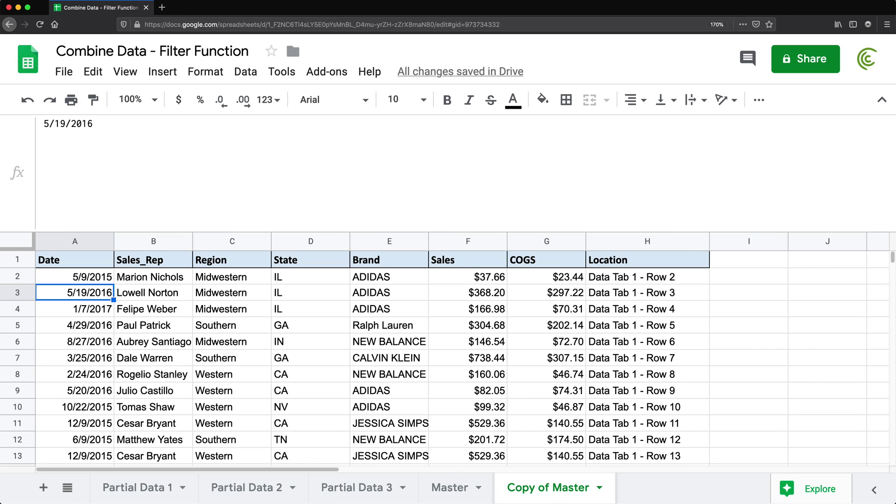